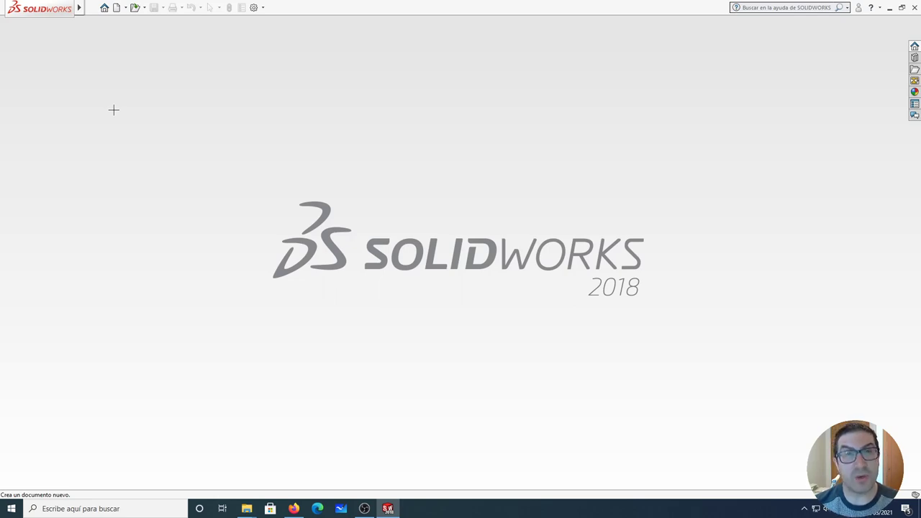
# - Start opening a file and browse from DYOR_DXF_SolidWorks into DXF > FDM3mm > DYOR
pyautogui.click(95, 7)
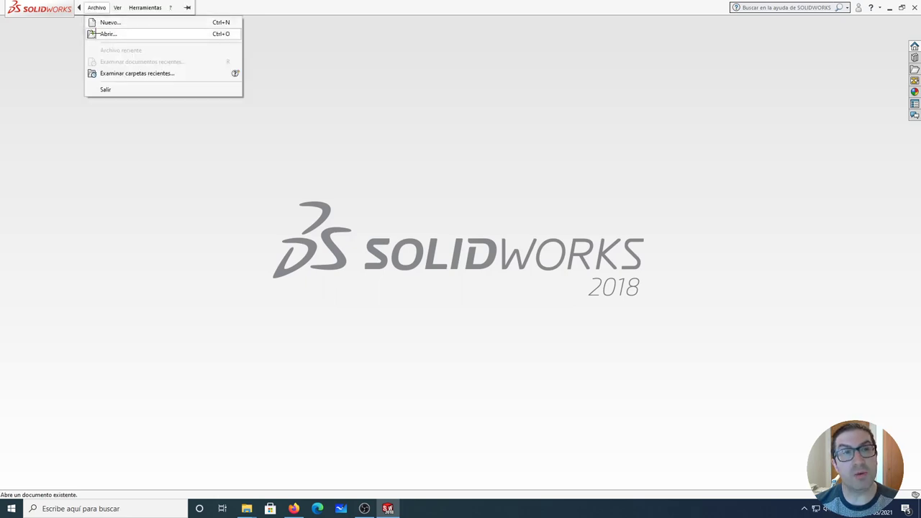
pyautogui.click(93, 33)
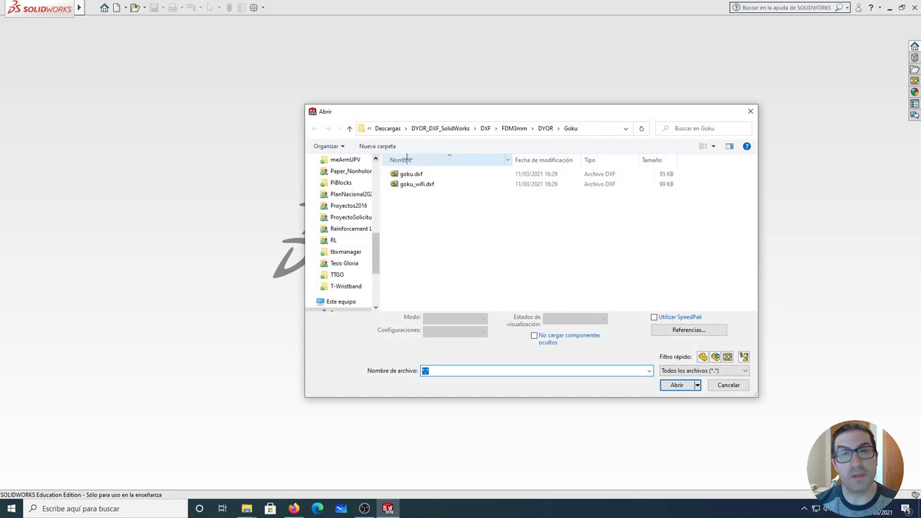
pyautogui.click(454, 129)
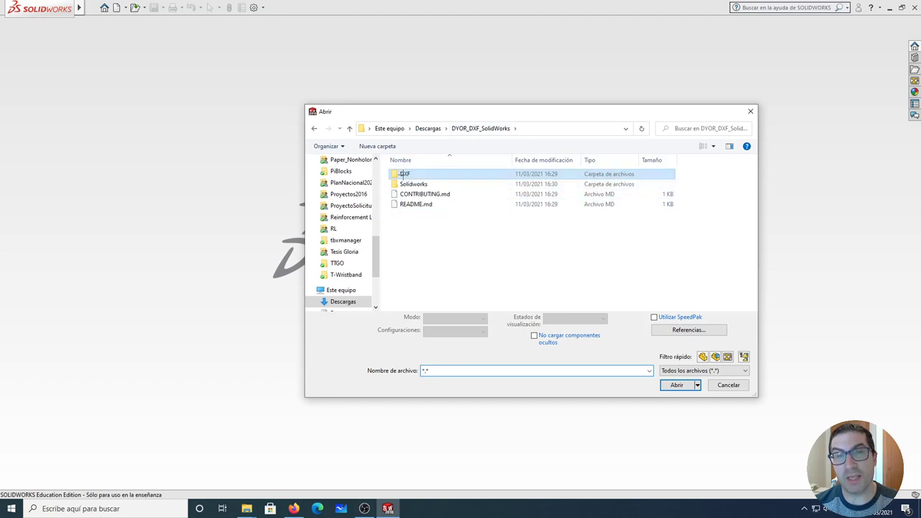
pyautogui.doubleClick(404, 174)
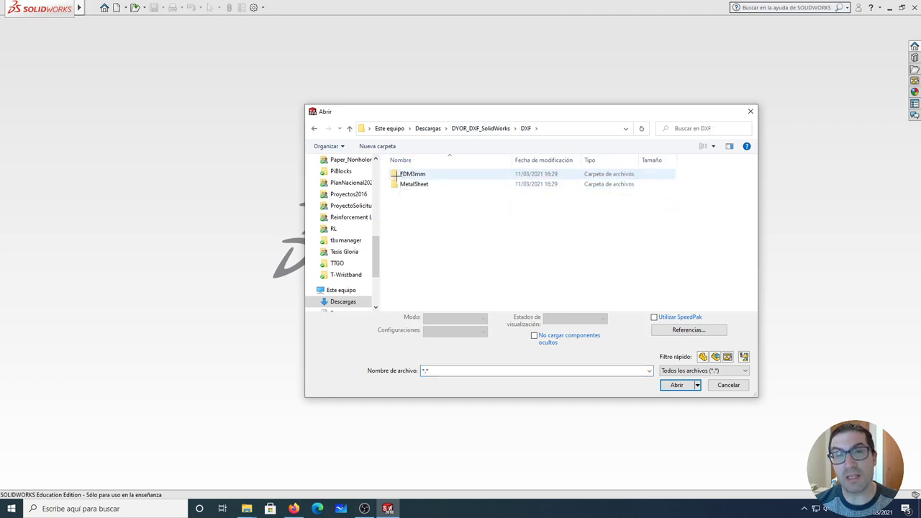
pyautogui.moveTo(413, 174)
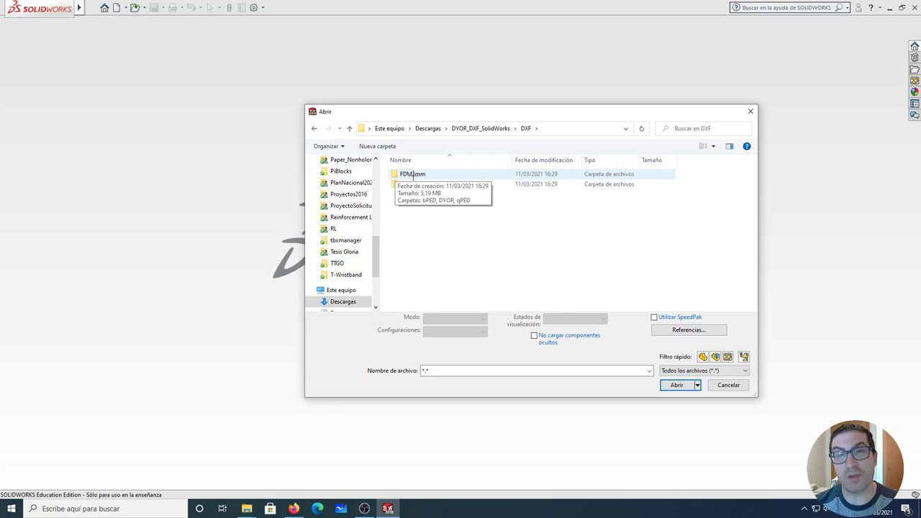
pyautogui.doubleClick(412, 174)
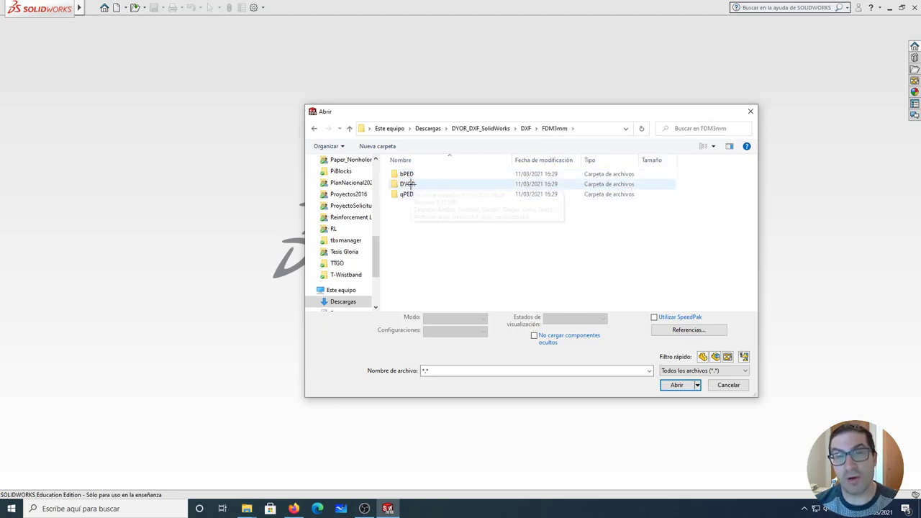
pyautogui.doubleClick(408, 184)
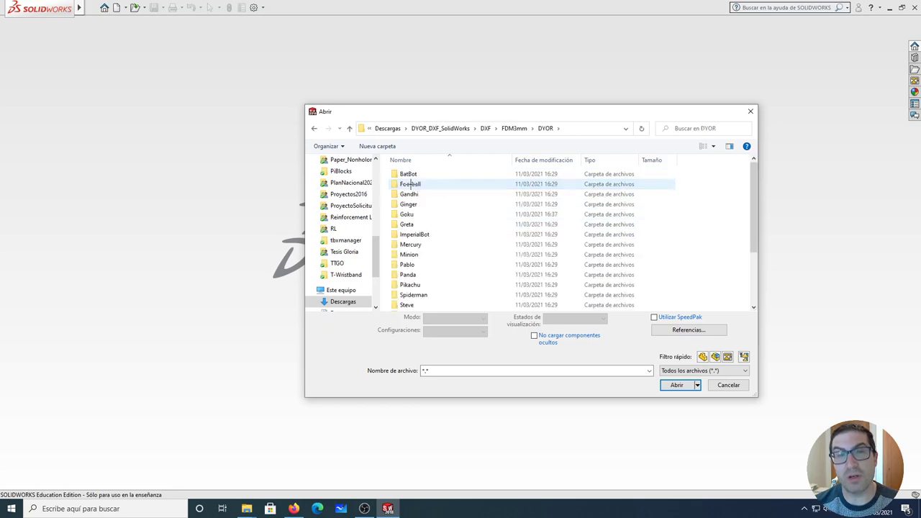
# - Enter the Goku folder and select goku.dxf
pyautogui.scroll(-1, 411, 244)
pyautogui.scroll(-1, 411, 244)
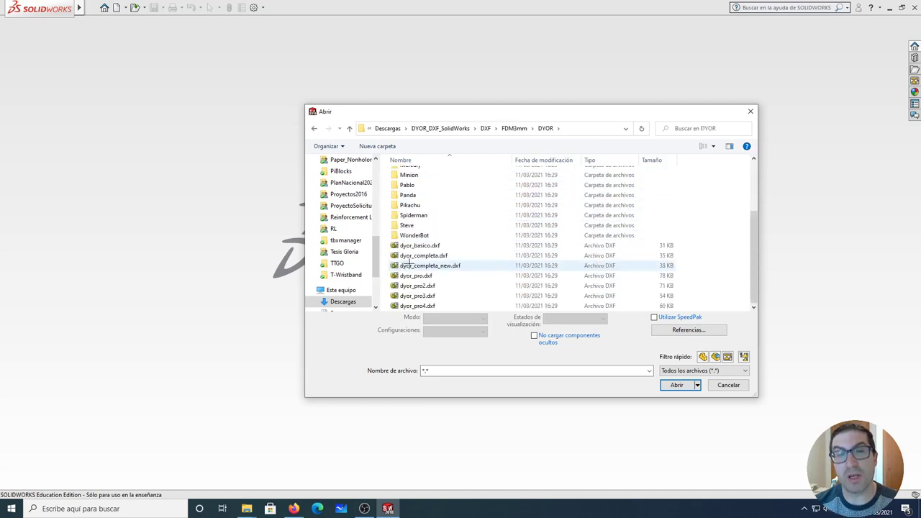
pyautogui.scroll(2, 412, 244)
pyautogui.scroll(-2, 411, 244)
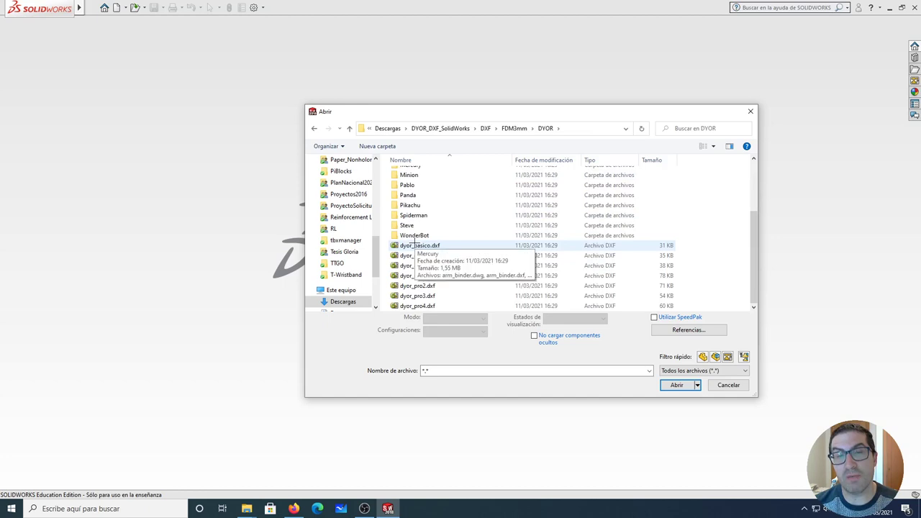
pyautogui.scroll(2, 411, 244)
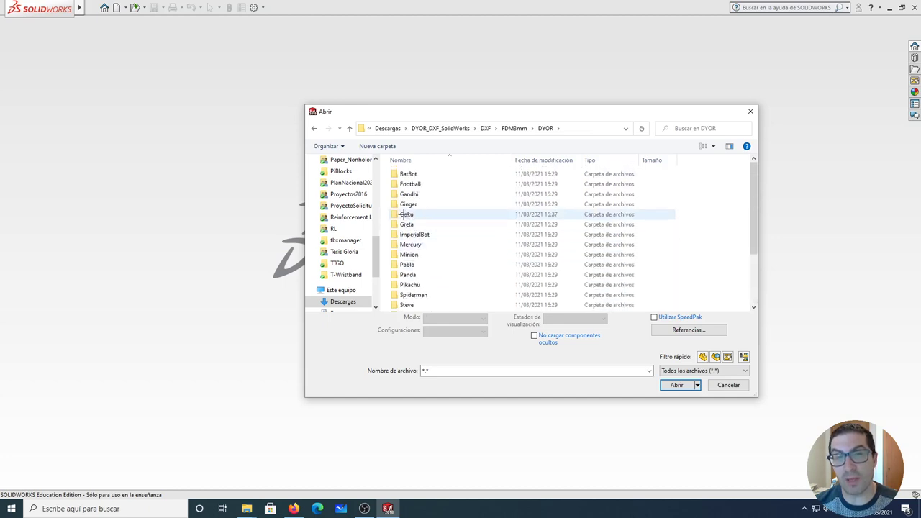
pyautogui.doubleClick(407, 214)
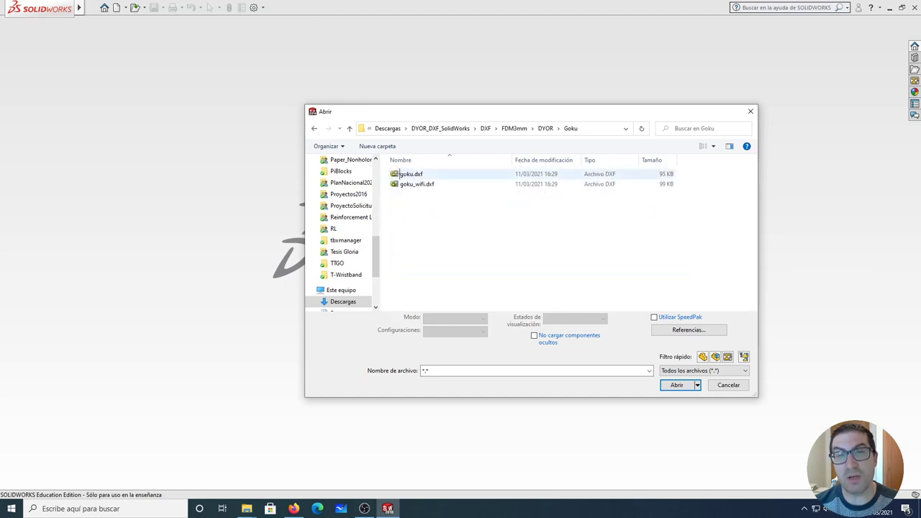
pyautogui.click(400, 174)
pyautogui.moveTo(410, 174)
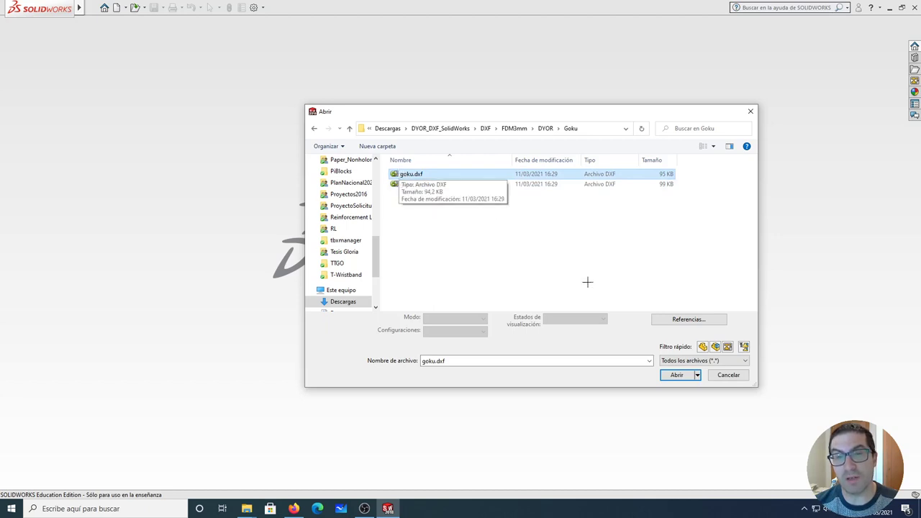
# - Import goku.dxf into a new part as a 2D sketch in millimetres, excluding layer 0 and grabado linea medio
pyautogui.click(675, 375)
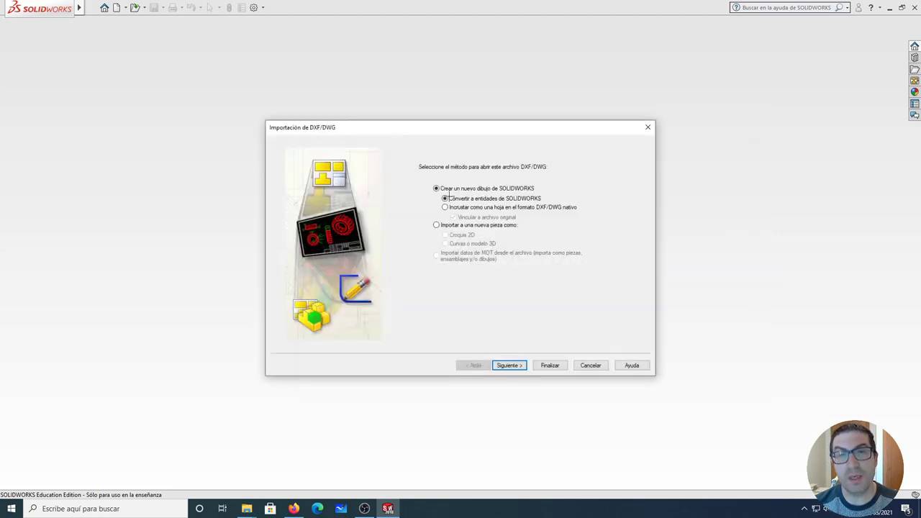
pyautogui.click(436, 224)
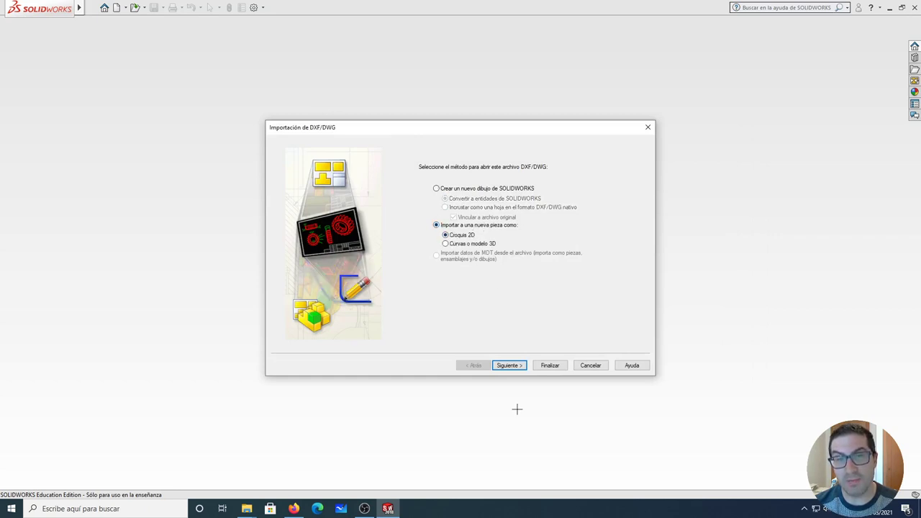
pyautogui.click(509, 365)
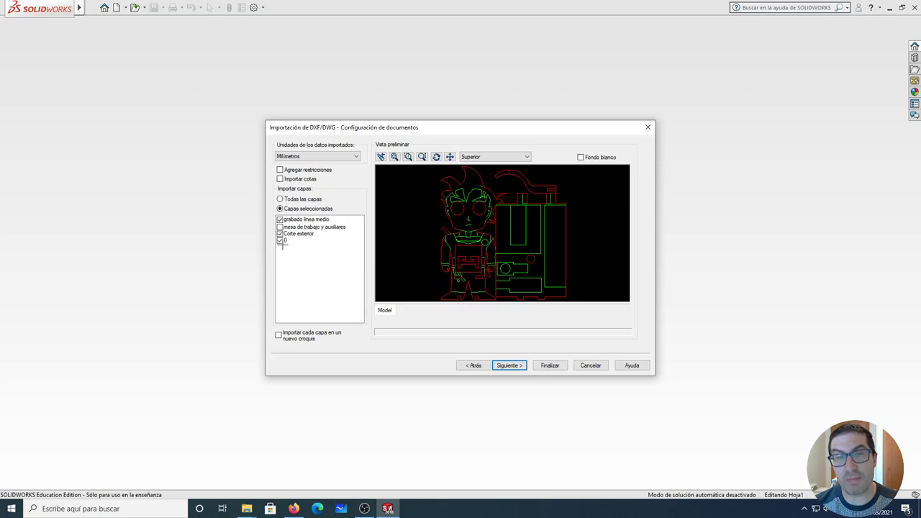
pyautogui.click(281, 239)
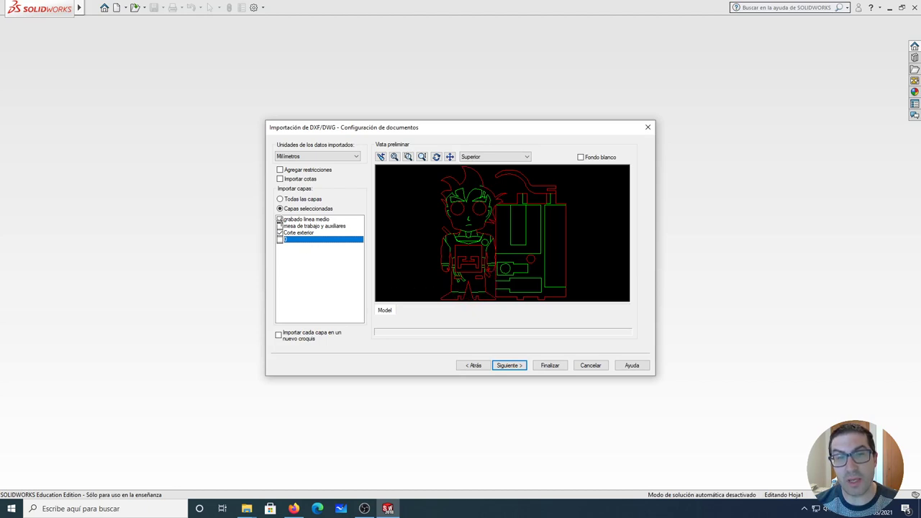
pyautogui.click(279, 219)
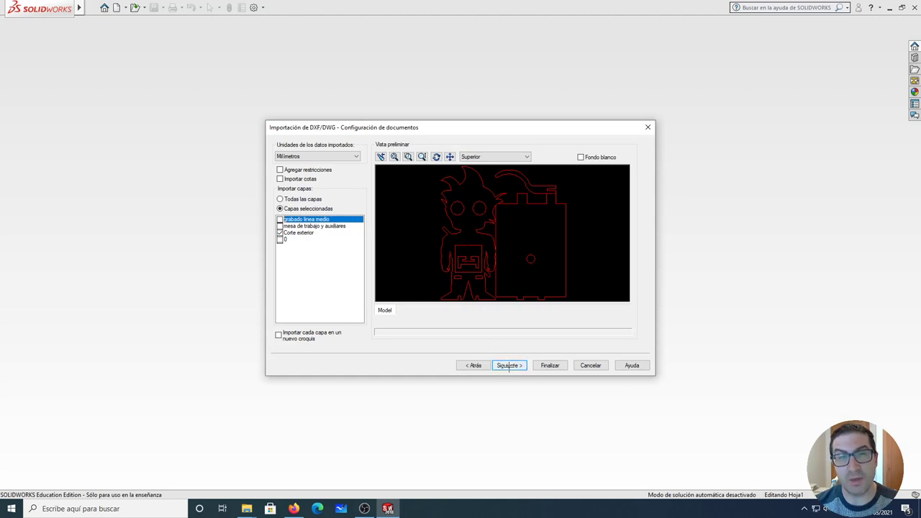
pyautogui.click(296, 154)
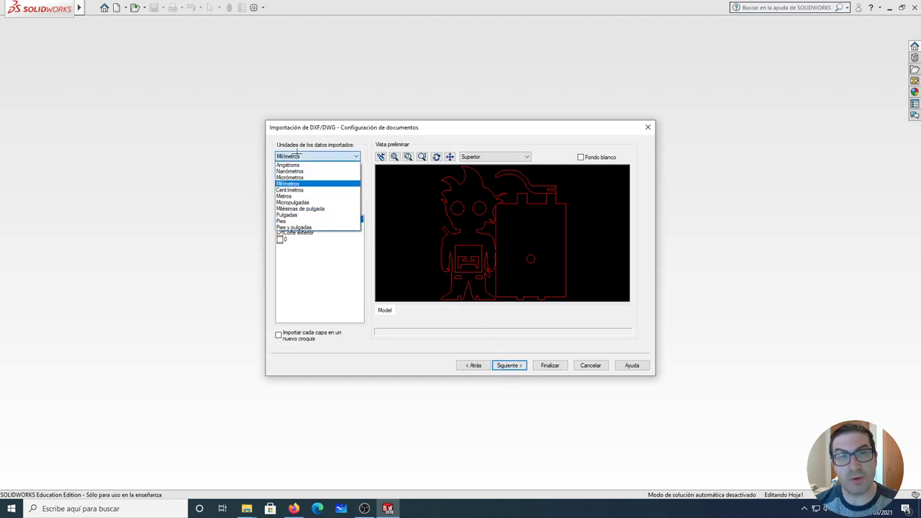
pyautogui.click(296, 154)
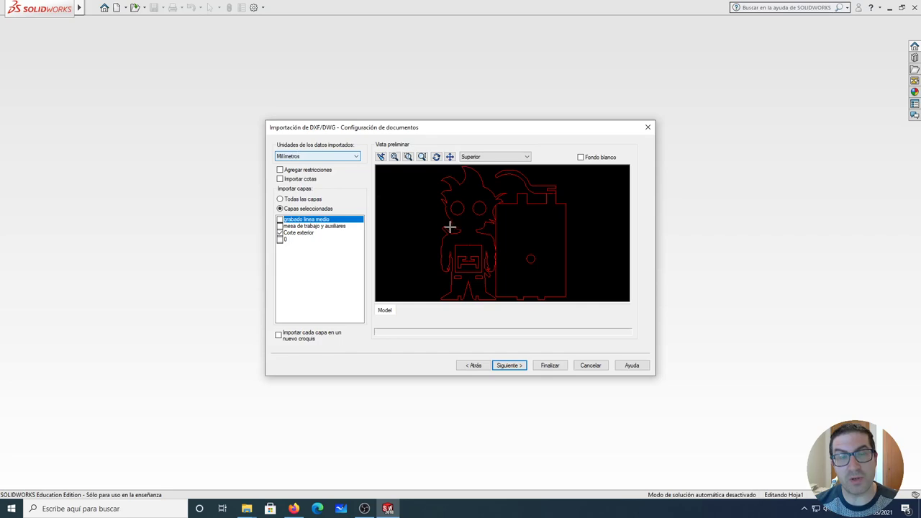
pyautogui.click(509, 365)
pyautogui.click(550, 366)
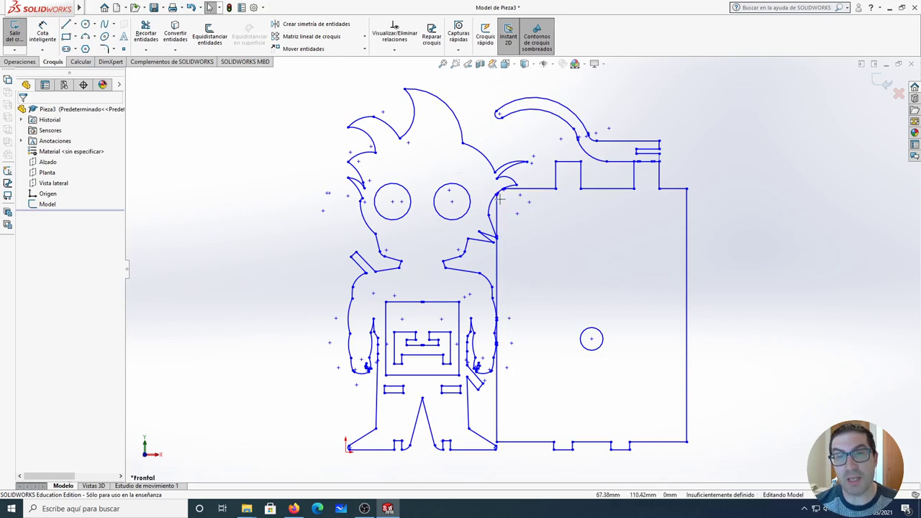
# - Inspect the imported sketch, then window-select all lines and arcs of the right-hand base outline
pyautogui.scroll(-2, 501, 195)
pyautogui.scroll(-2, 502, 194)
pyautogui.scroll(-2, 513, 210)
pyautogui.scroll(-1, 523, 229)
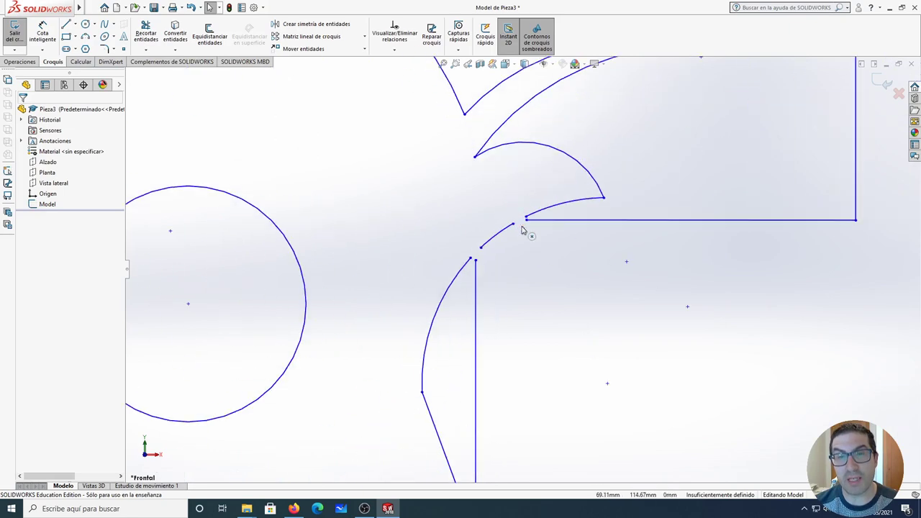
pyautogui.scroll(-1, 524, 229)
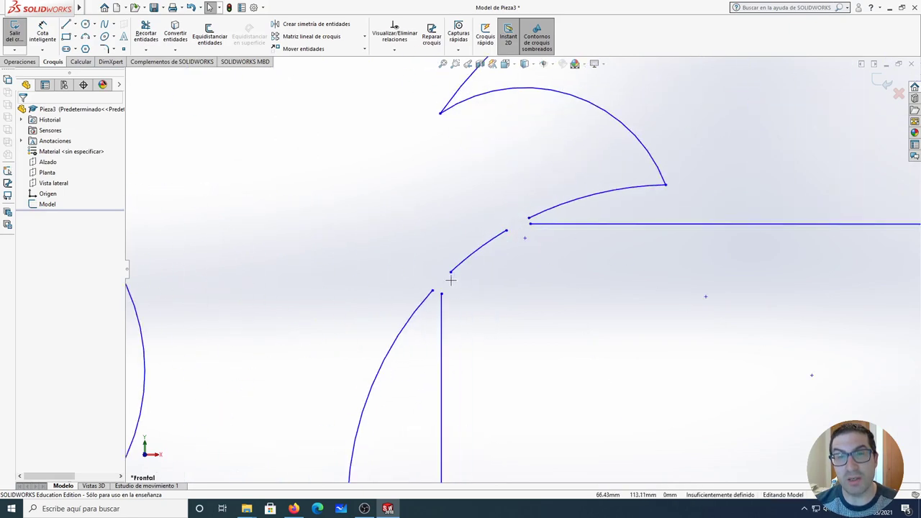
pyautogui.scroll(4, 458, 277)
pyautogui.scroll(4, 526, 297)
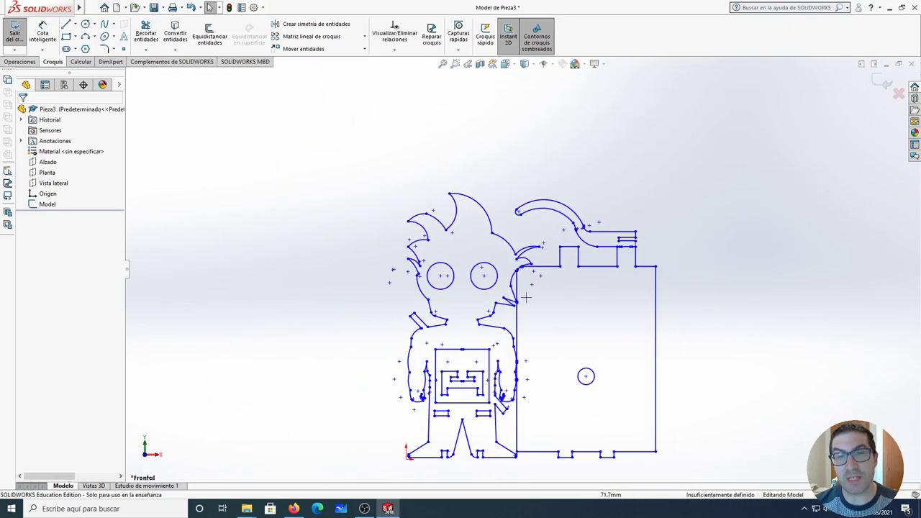
pyautogui.scroll(-1, 523, 371)
pyautogui.scroll(-3, 524, 360)
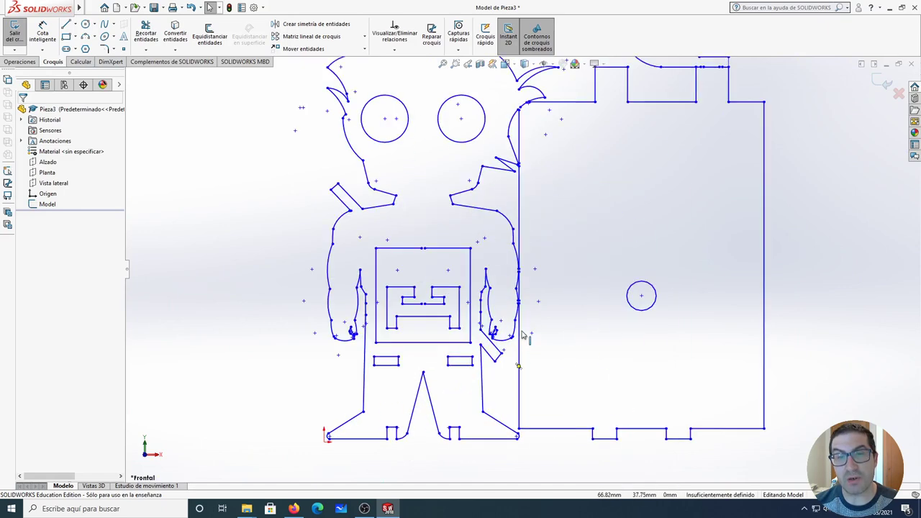
pyautogui.scroll(3, 523, 335)
pyautogui.moveTo(537, 119); pyautogui.dragTo(650, 379)
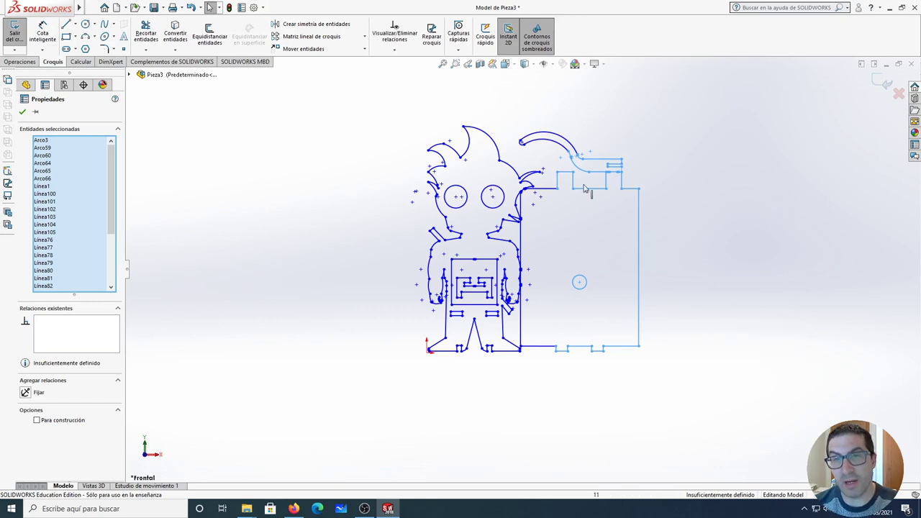
# - Delete the selected base outline and the curved arc at the top right
pyautogui.press('Delete')
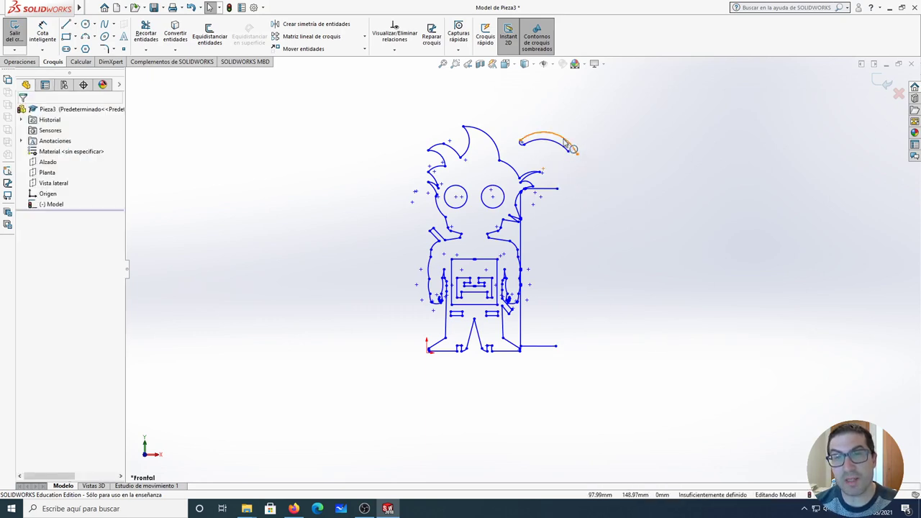
pyautogui.moveTo(520, 124); pyautogui.dragTo(592, 166)
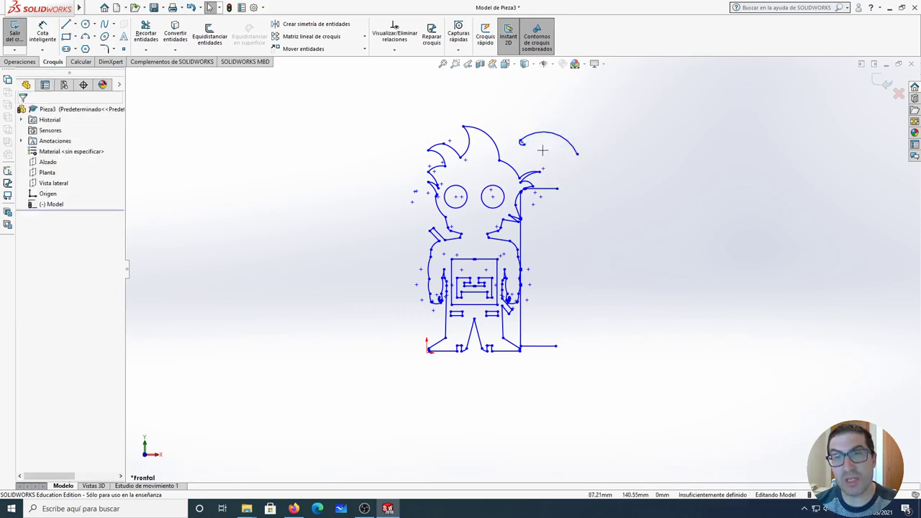
pyautogui.moveTo(507, 123); pyautogui.dragTo(593, 170)
pyautogui.press('Delete')
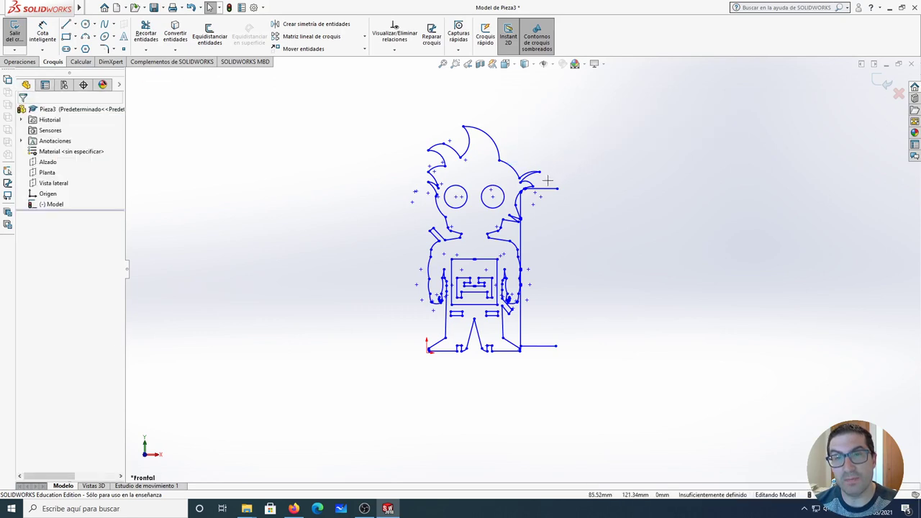
# - Delete the stray short horizontal and long vertical lines at the figure's lower right
pyautogui.click(521, 241)
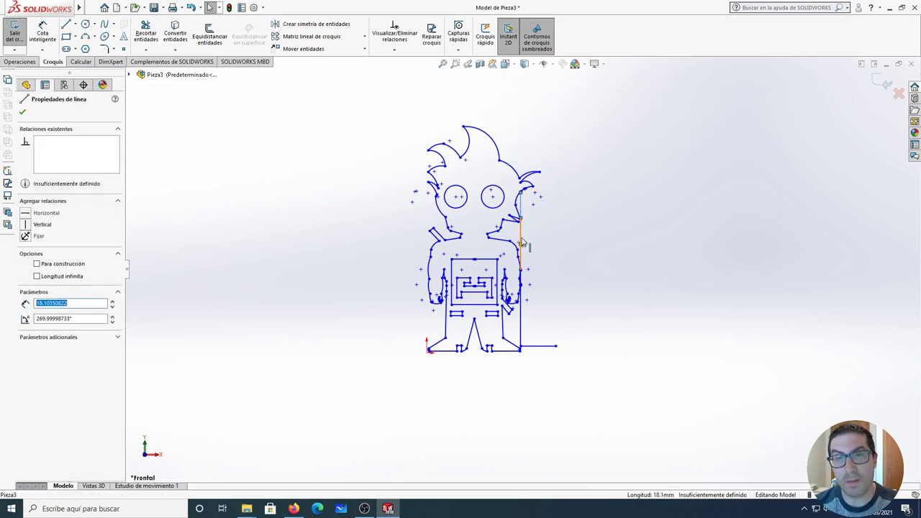
pyautogui.click(521, 308)
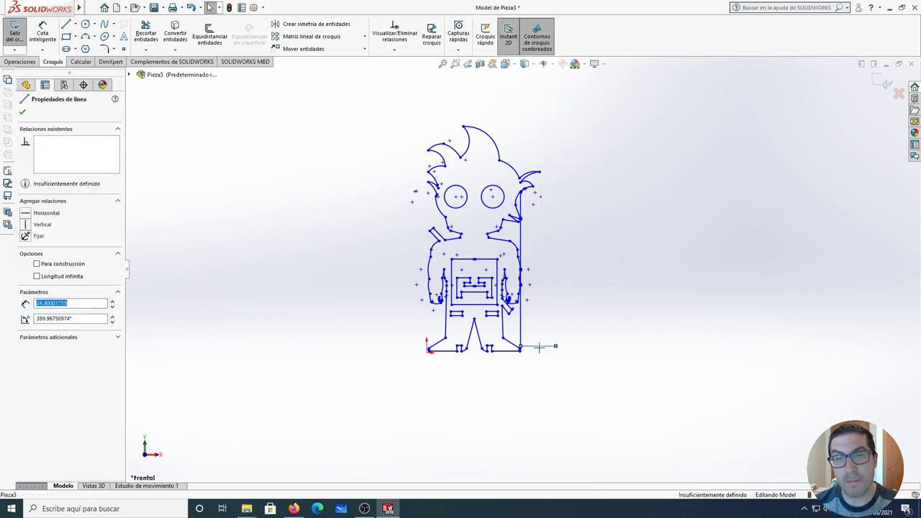
pyautogui.press('Delete')
pyautogui.click(521, 329)
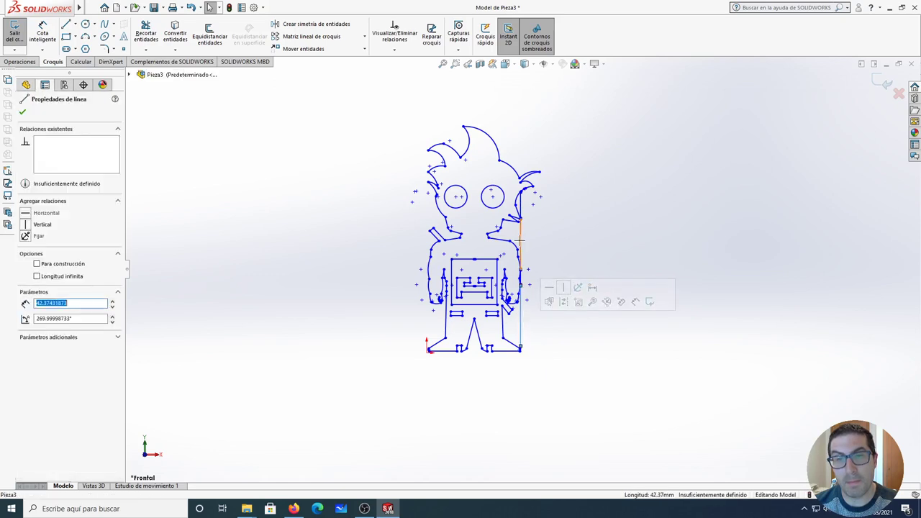
pyautogui.press('Delete')
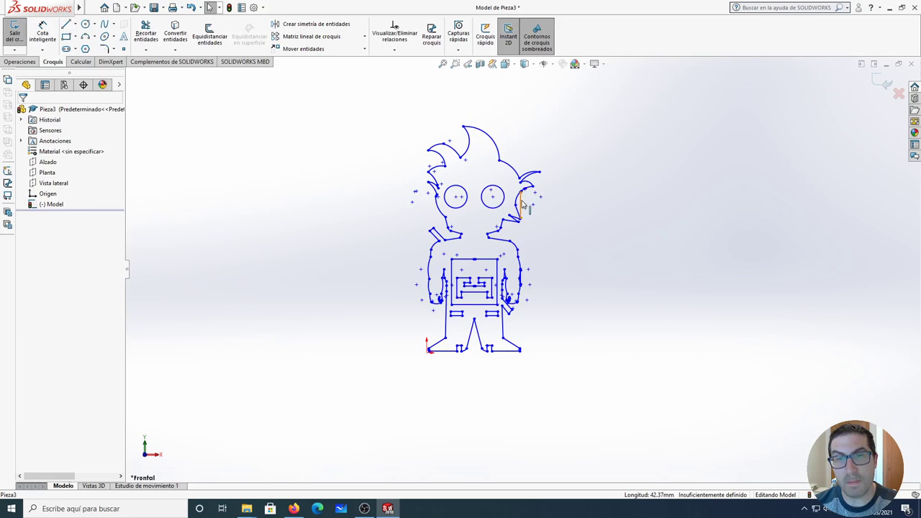
pyautogui.scroll(1, 529, 245)
pyautogui.scroll(1, 531, 273)
pyautogui.scroll(-5, 495, 280)
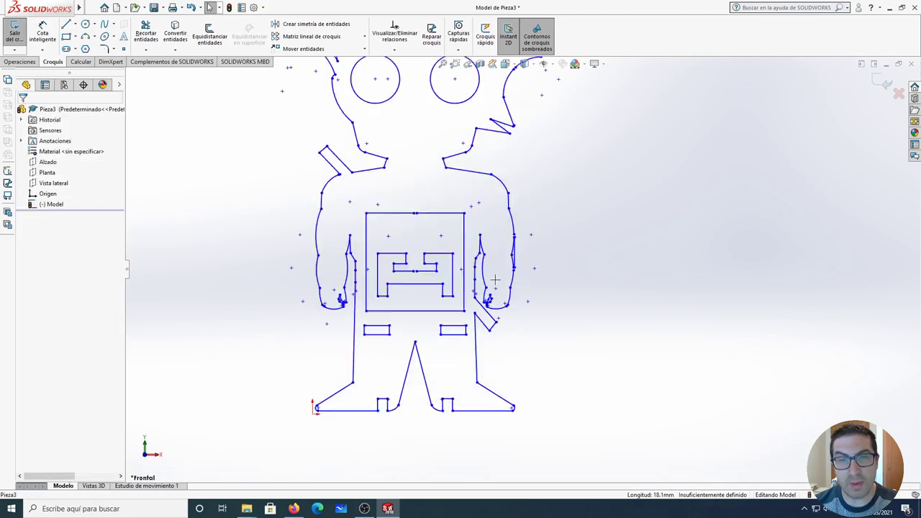
pyautogui.scroll(-3, 504, 273)
# - Delete the inner pattern inside the chest square, leaving only its outline
pyautogui.click(526, 230)
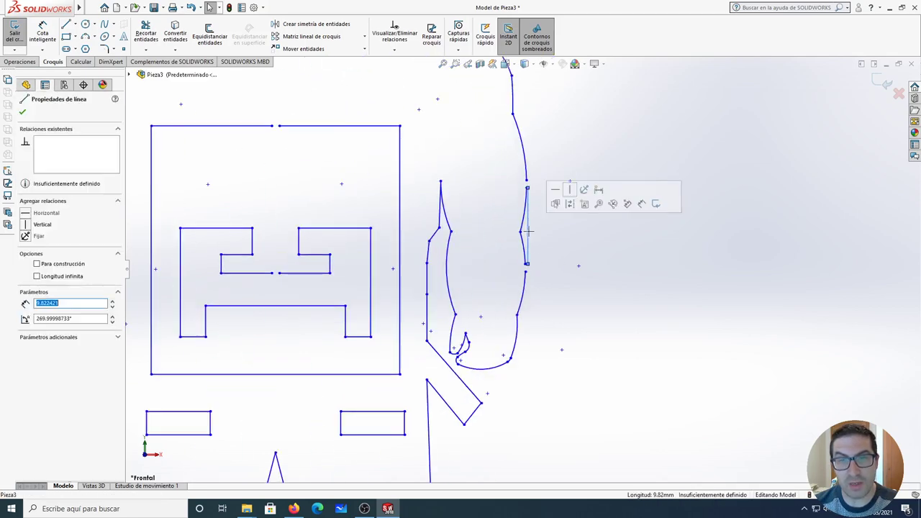
pyautogui.click(411, 247)
pyautogui.moveTo(168, 214)
pyautogui.mouseDown()
pyautogui.moveTo(347, 349)
pyautogui.moveTo(381, 360)
pyautogui.mouseUp()
pyautogui.press('Delete')
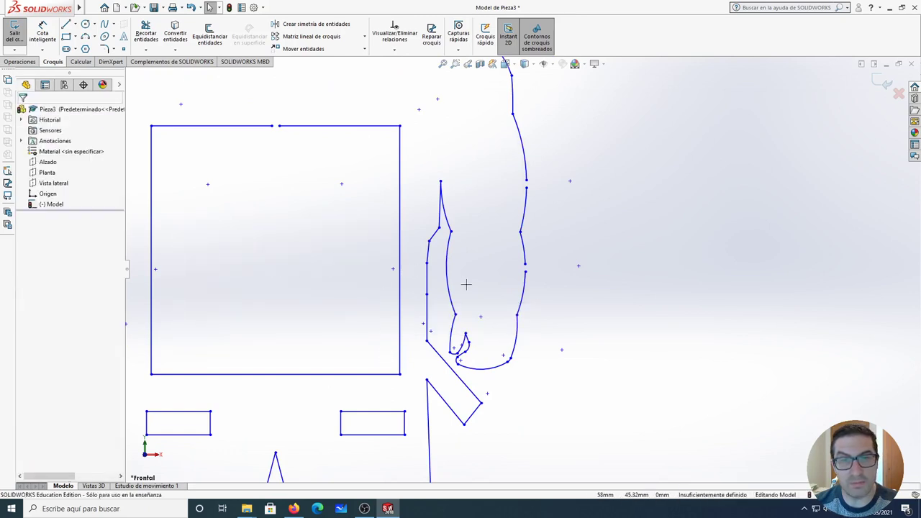
pyautogui.scroll(-3, 470, 324)
pyautogui.scroll(-2, 466, 318)
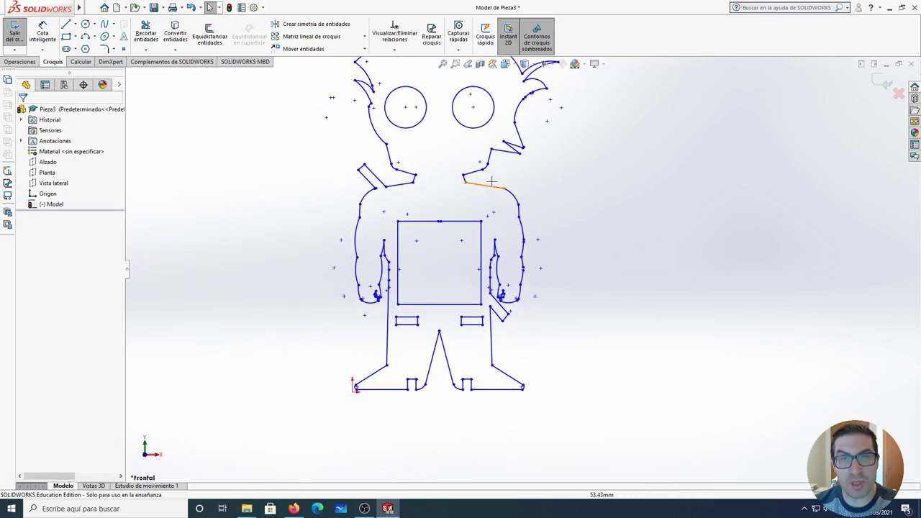
pyautogui.scroll(-3, 464, 273)
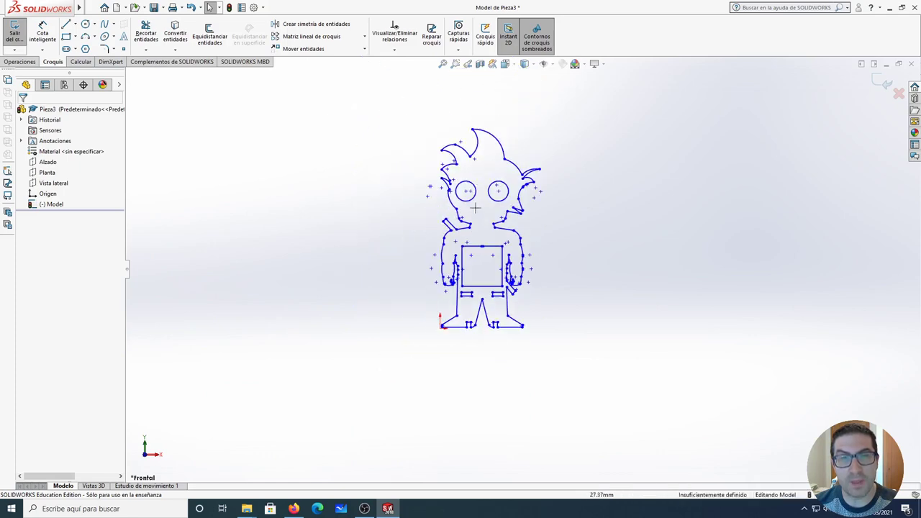
pyautogui.scroll(1, 500, 216)
pyautogui.scroll(1, 504, 216)
pyautogui.scroll(1, 518, 271)
pyautogui.scroll(1, 523, 288)
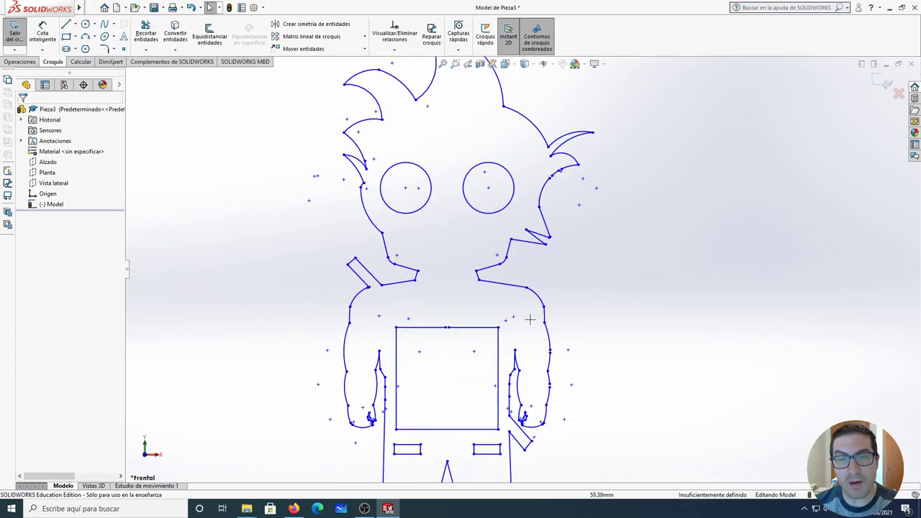
pyautogui.scroll(2, 547, 417)
pyautogui.scroll(2, 561, 306)
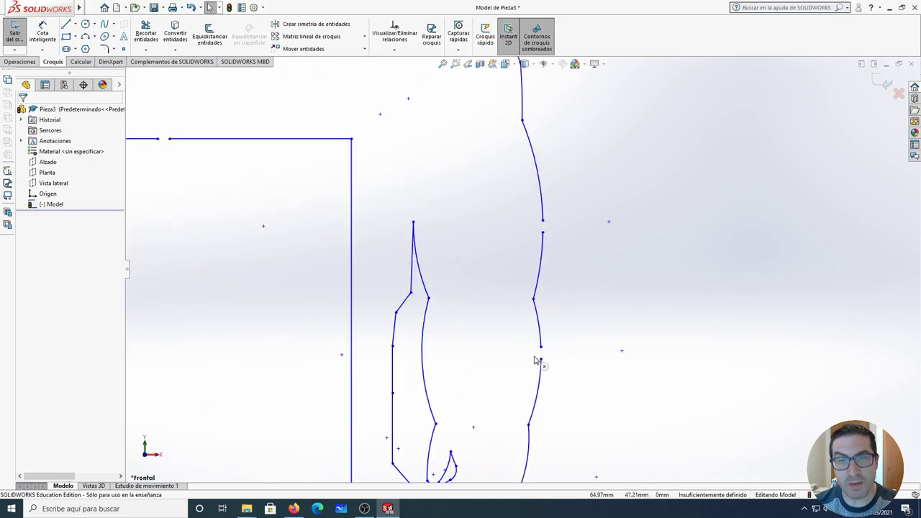
pyautogui.scroll(1, 541, 371)
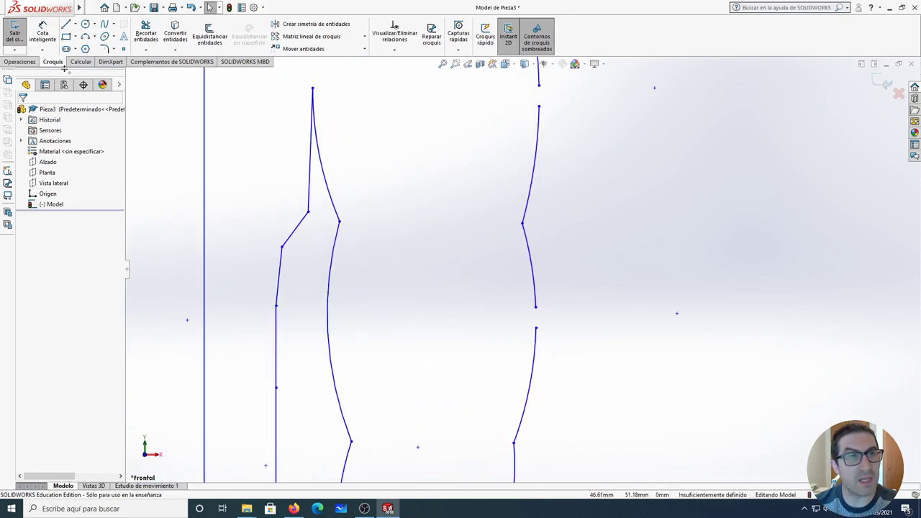
# - Bridge the first gap on the figure's right side with a three-point arc
pyautogui.click(94, 36)
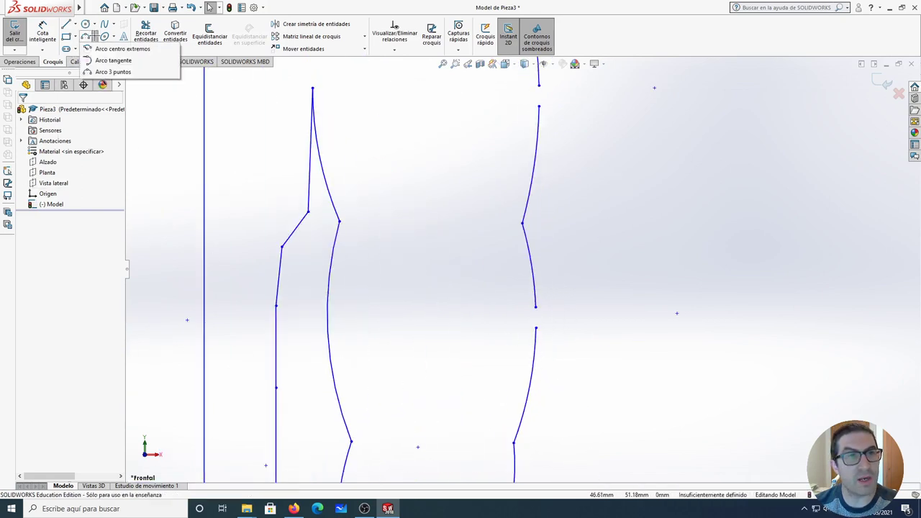
pyautogui.click(104, 71)
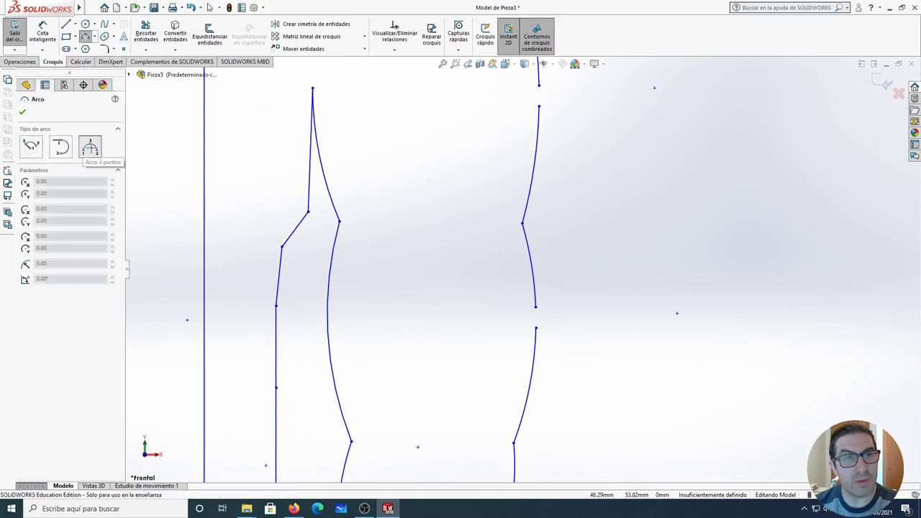
pyautogui.scroll(-3, 530, 324)
pyautogui.scroll(-5, 545, 323)
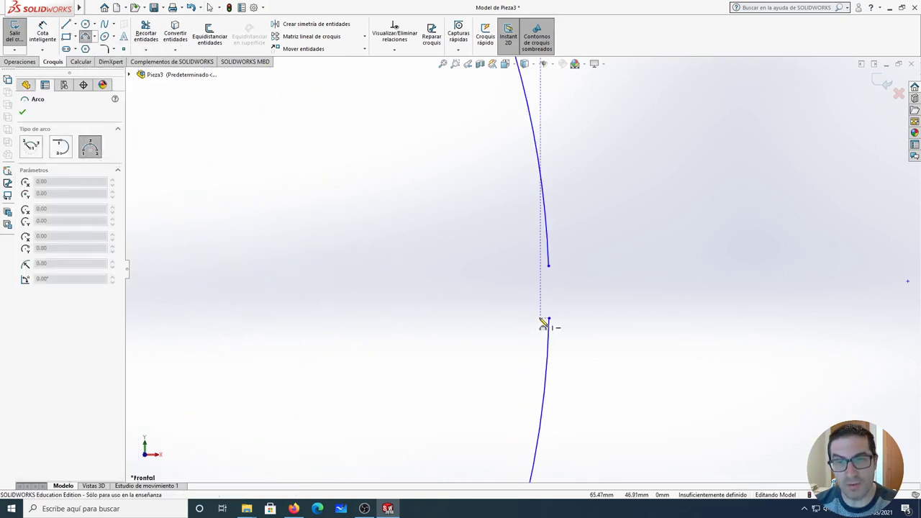
pyautogui.click(549, 319)
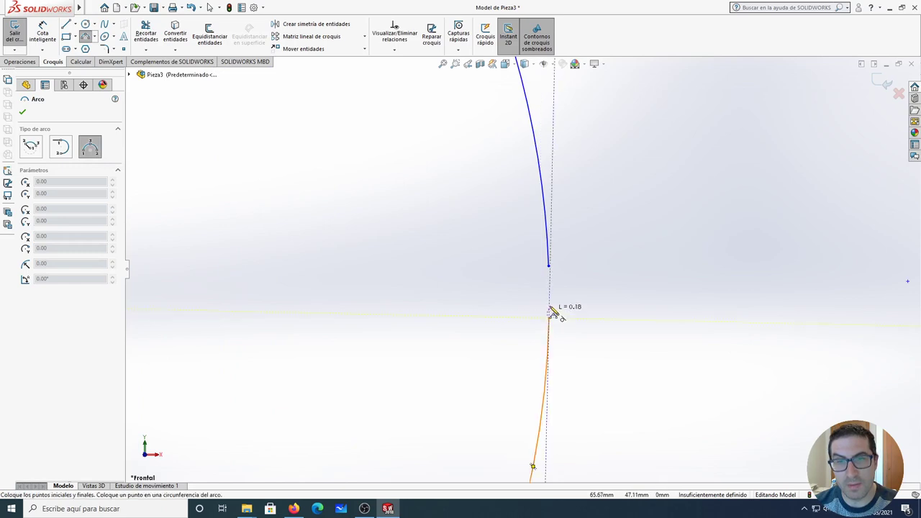
pyautogui.click(549, 267)
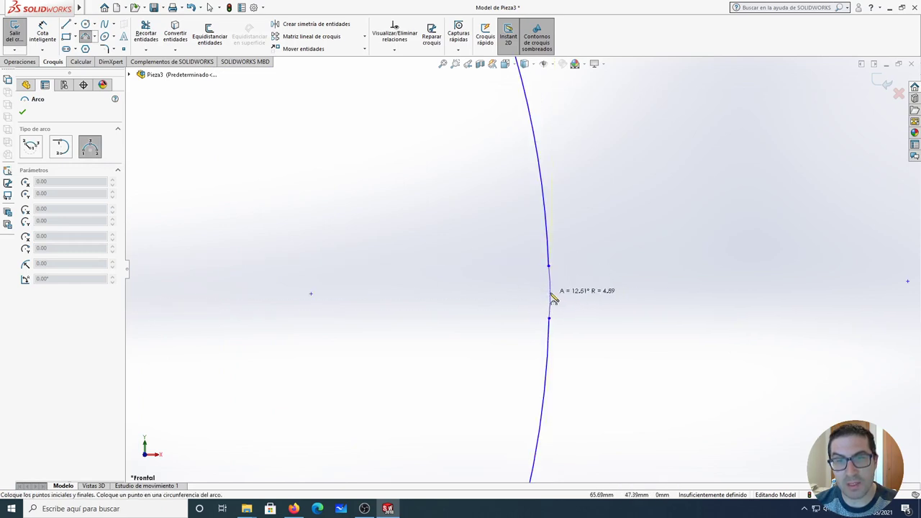
pyautogui.click(551, 296)
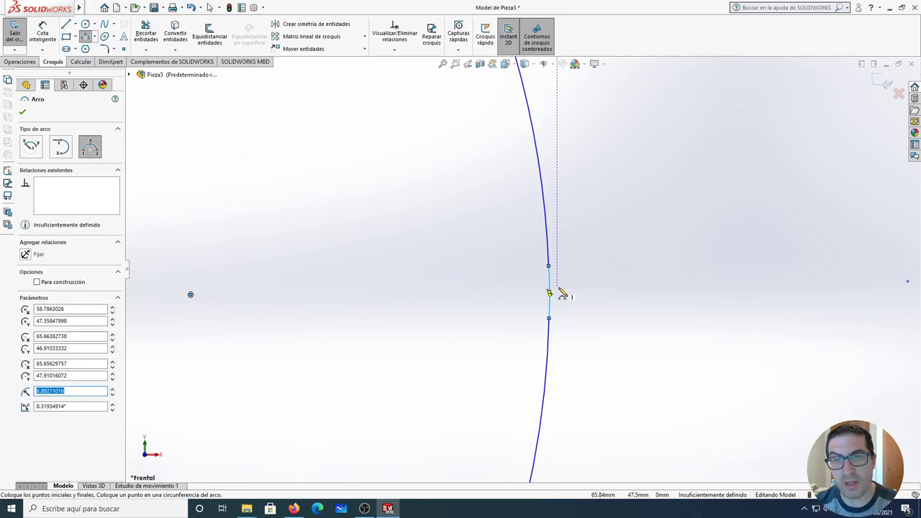
pyautogui.press('Escape')
# - Close the gap just above it with another three-point arc
pyautogui.scroll(3, 553, 285)
pyautogui.scroll(3, 540, 273)
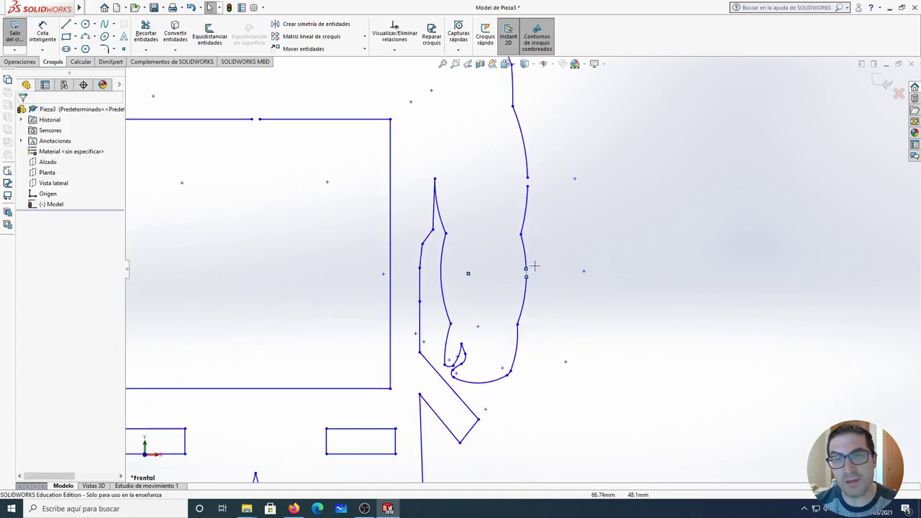
pyautogui.scroll(2, 530, 216)
pyautogui.scroll(-2, 529, 188)
pyautogui.scroll(-2, 530, 192)
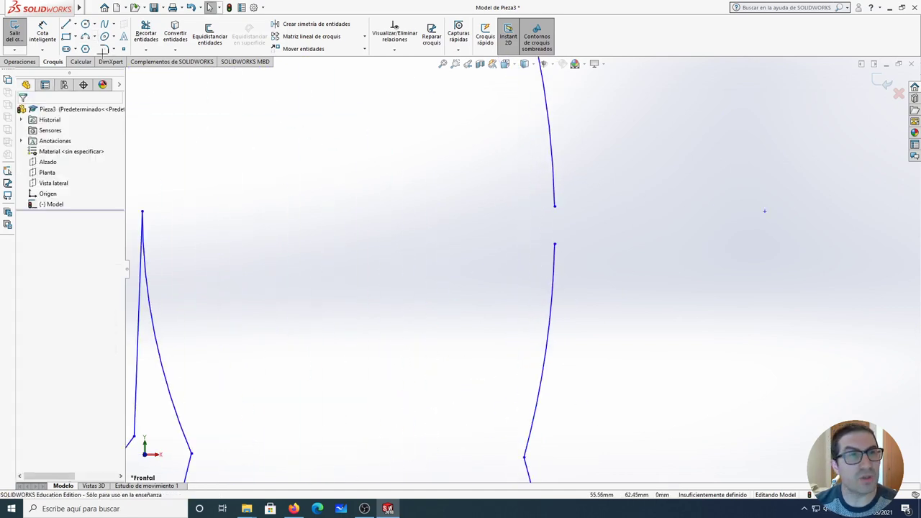
pyautogui.click(85, 36)
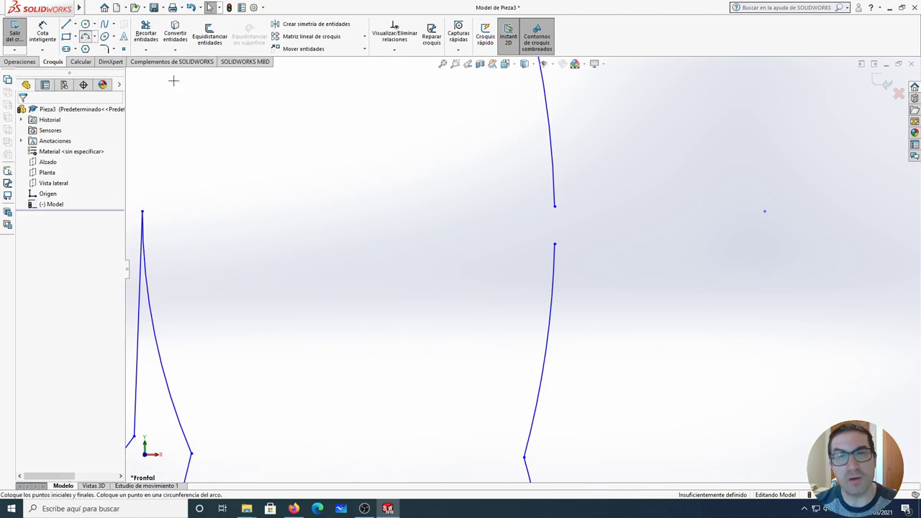
pyautogui.click(555, 245)
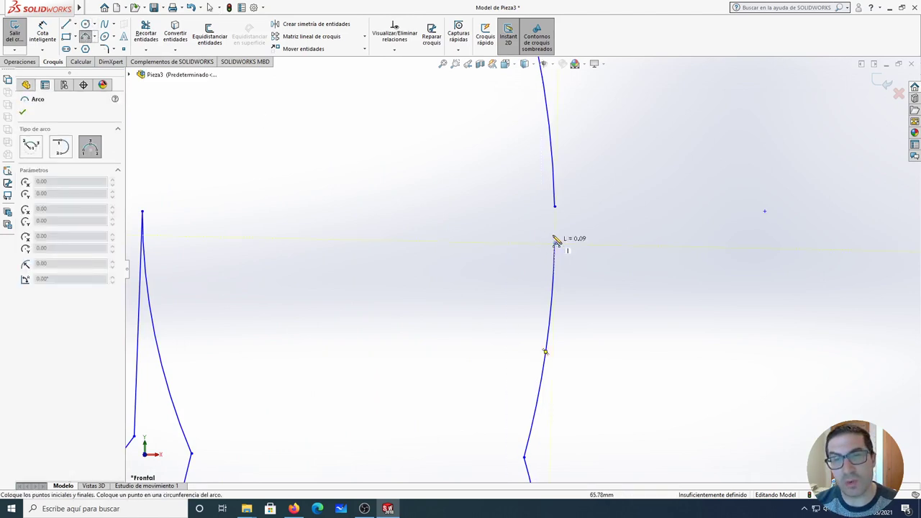
pyautogui.click(554, 207)
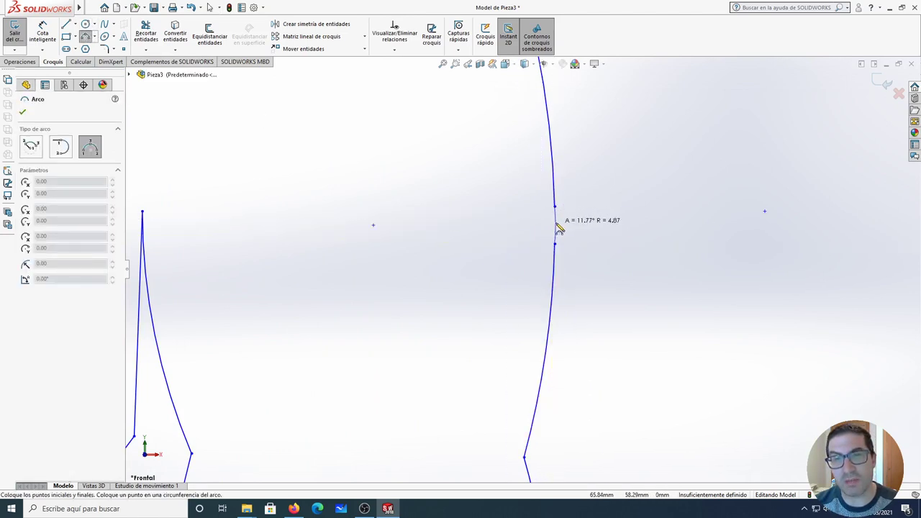
pyautogui.click(557, 227)
pyautogui.press('Escape')
# - Join the dangling ear line's endpoint to its neighbouring endpoint
pyautogui.scroll(3, 544, 229)
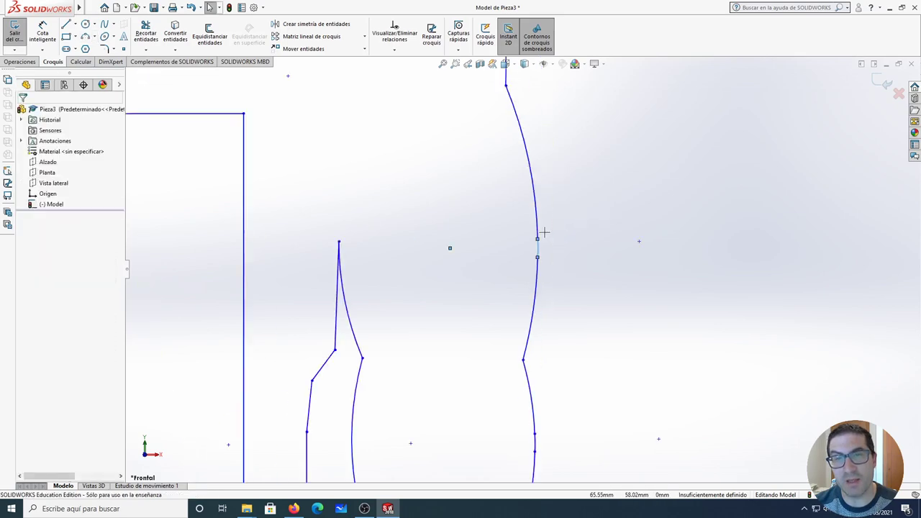
pyautogui.scroll(2, 532, 231)
pyautogui.scroll(3, 525, 233)
pyautogui.scroll(2, 508, 228)
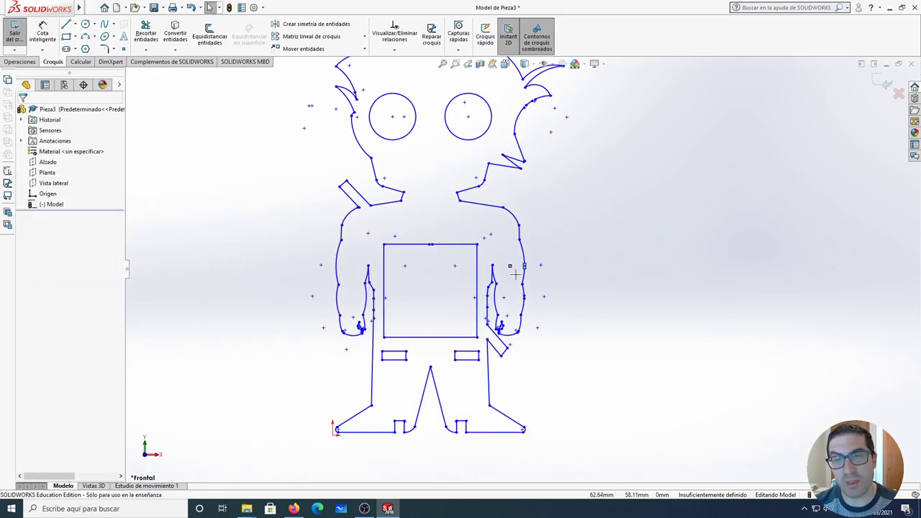
pyautogui.scroll(-2, 515, 273)
pyautogui.scroll(-2, 515, 266)
pyautogui.scroll(3, 515, 216)
pyautogui.scroll(2, 513, 144)
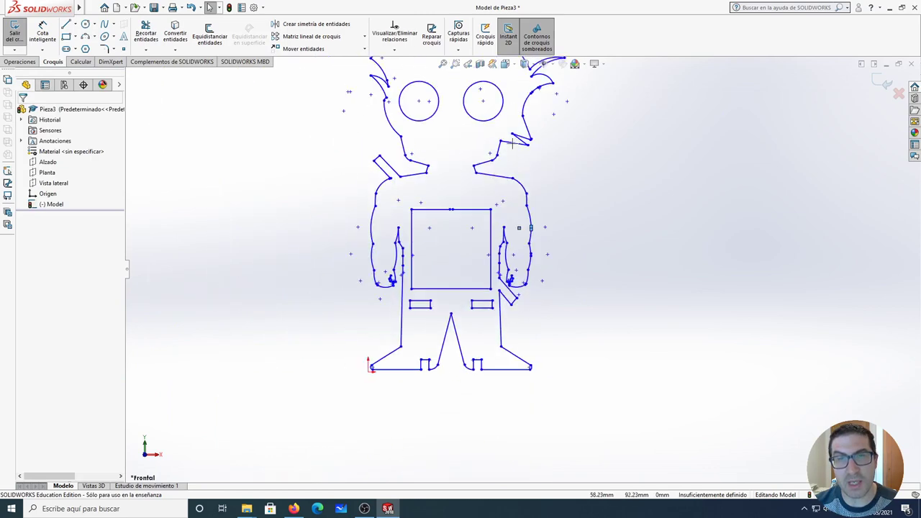
pyautogui.scroll(-3, 518, 151)
pyautogui.scroll(-3, 576, 216)
pyautogui.scroll(-2, 551, 271)
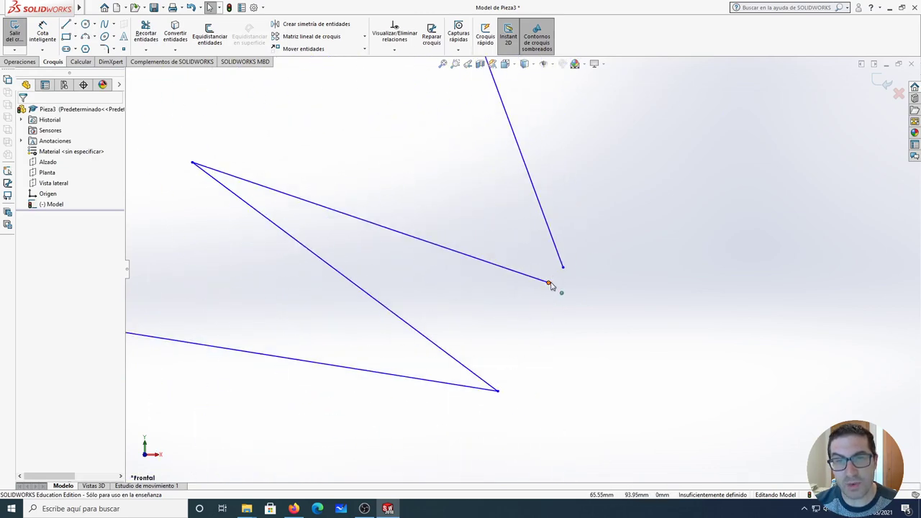
pyautogui.moveTo(550, 284); pyautogui.dragTo(563, 268)
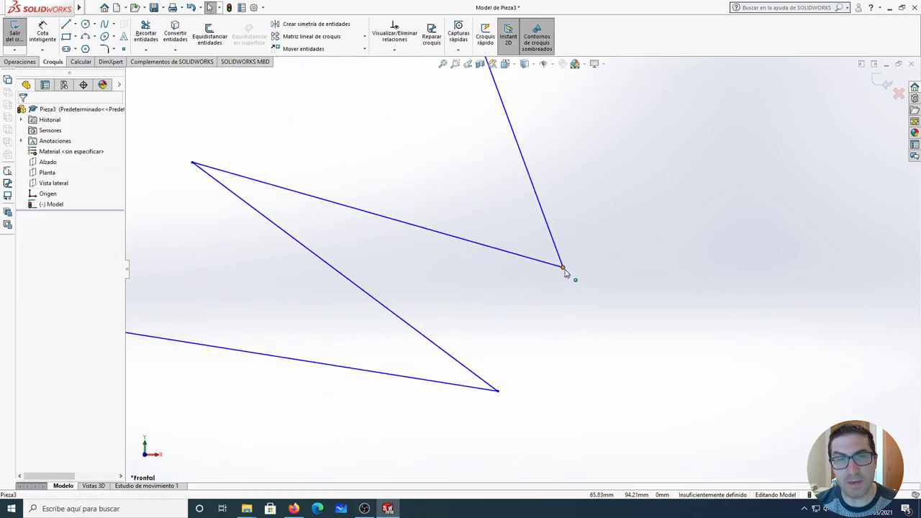
pyautogui.click(563, 268)
pyautogui.scroll(2, 559, 273)
pyautogui.scroll(2, 545, 269)
pyautogui.scroll(2, 507, 161)
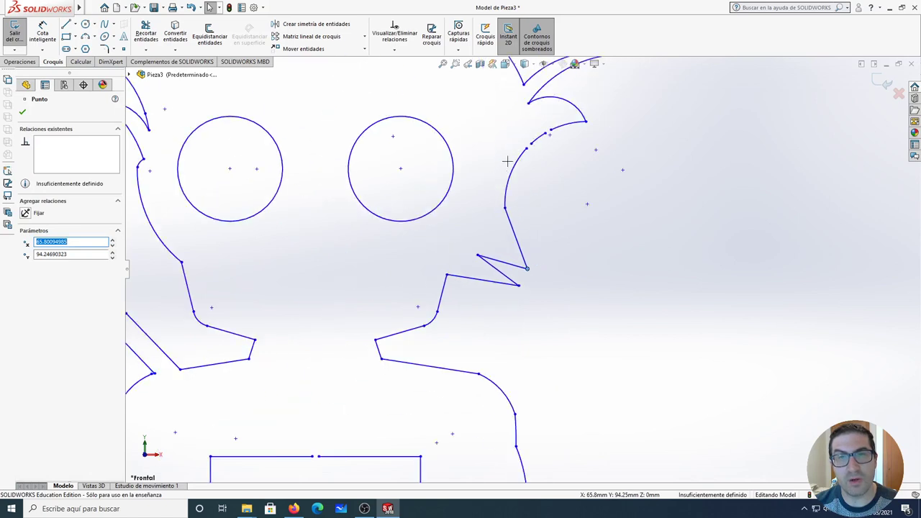
pyautogui.scroll(-2, 539, 189)
pyautogui.scroll(-2, 485, 261)
pyautogui.scroll(-2, 360, 215)
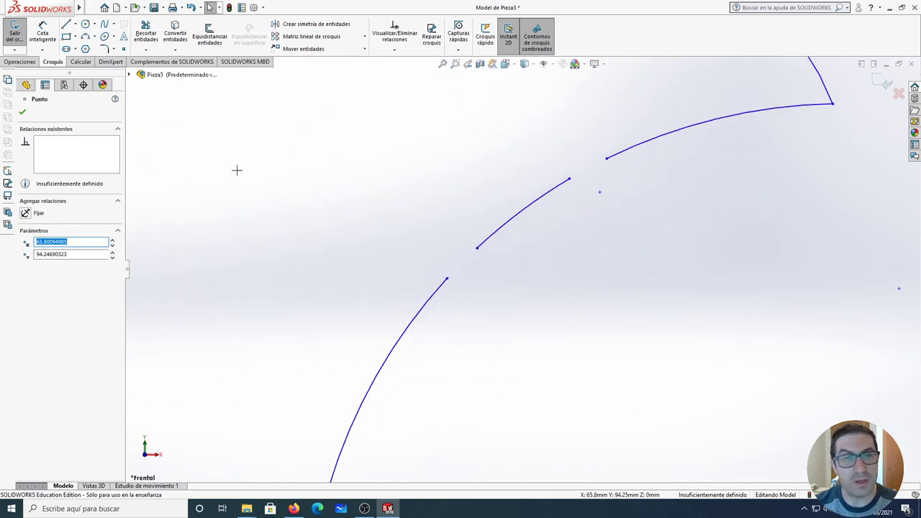
# - Draw two more three-point arcs bridging the remaining gaps in the outline
pyautogui.click(85, 36)
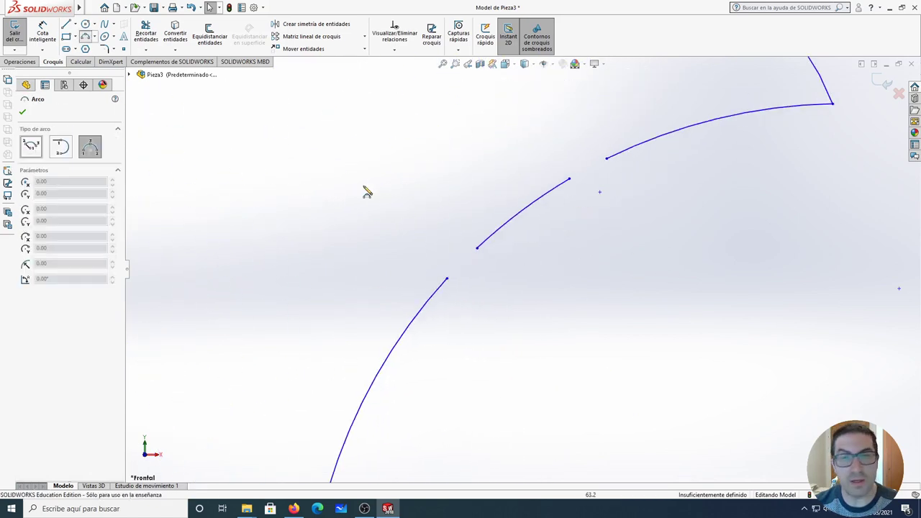
pyautogui.click(447, 278)
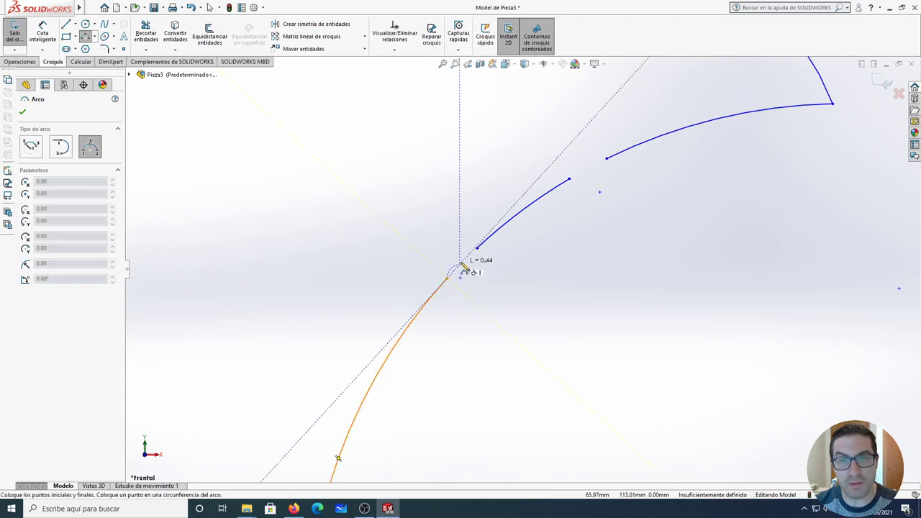
pyautogui.click(477, 248)
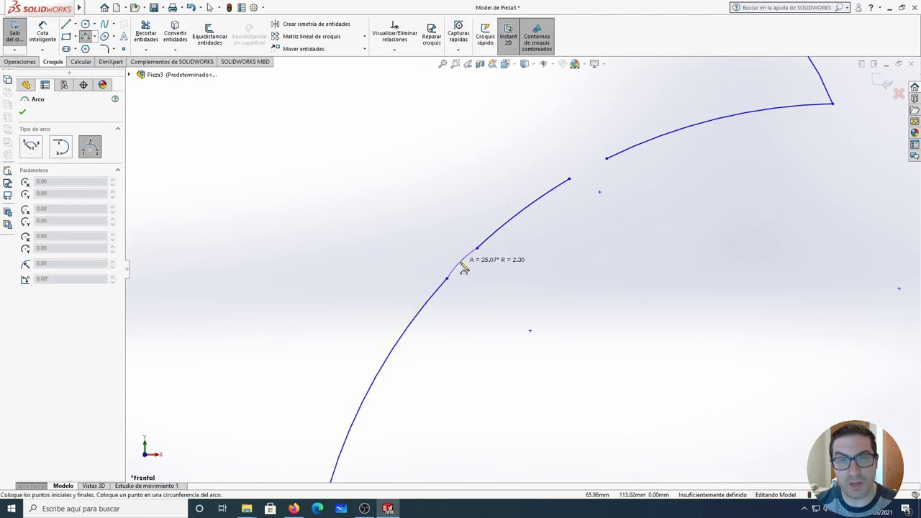
pyautogui.click(466, 269)
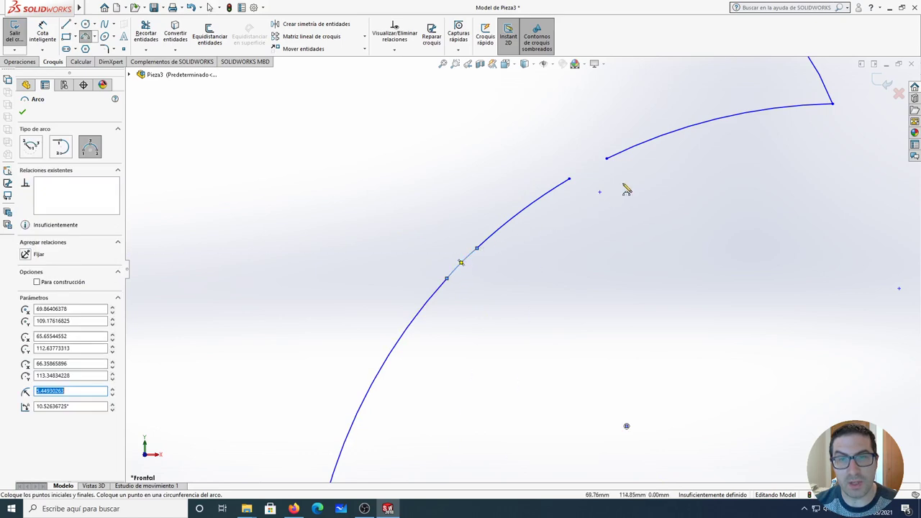
pyautogui.click(569, 180)
pyautogui.click(606, 158)
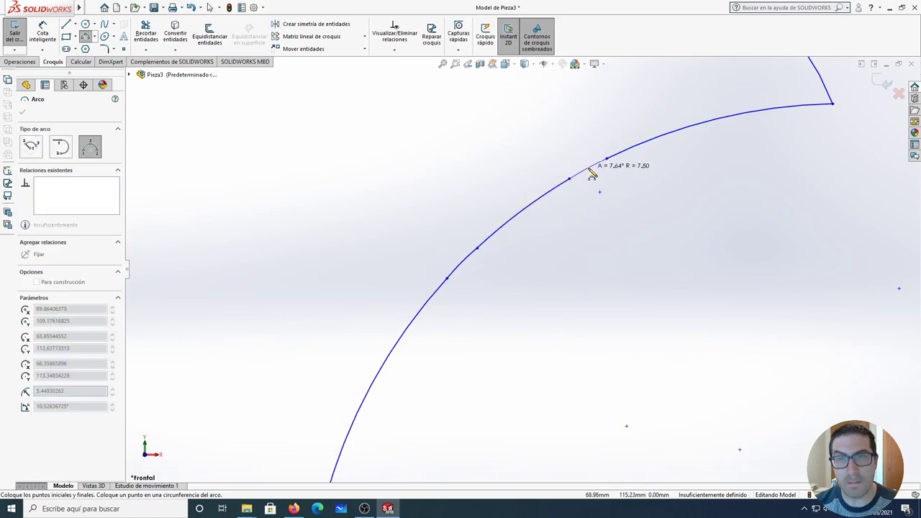
pyautogui.click(592, 172)
pyautogui.press('Escape')
# - Drag one endpoint onto the other to merge the gap on the chest square's top edge
pyautogui.scroll(3, 533, 213)
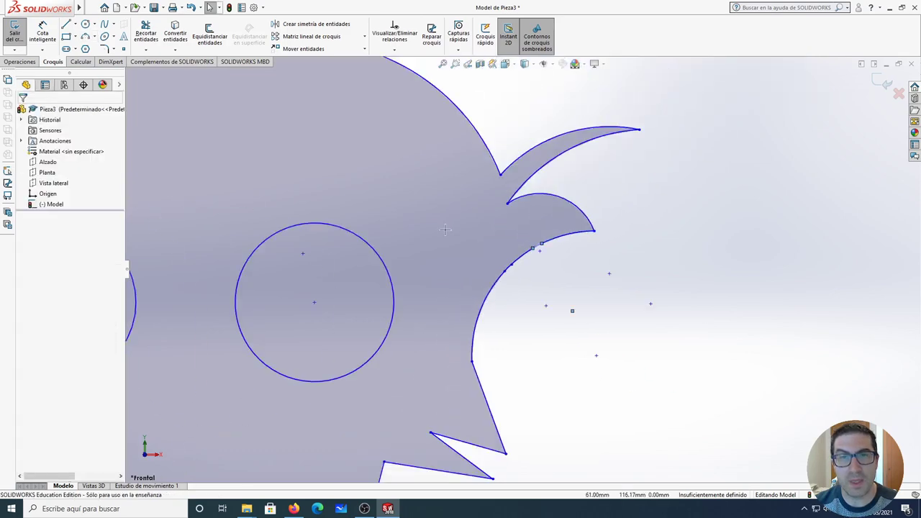
pyautogui.scroll(3, 449, 264)
pyautogui.scroll(1, 532, 288)
pyautogui.scroll(2, 537, 277)
pyautogui.scroll(2, 518, 302)
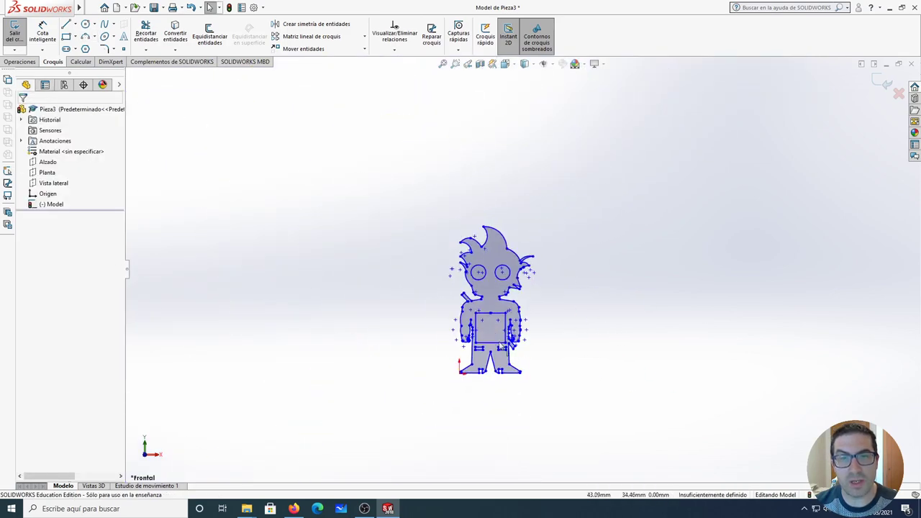
pyautogui.scroll(-5, 502, 288)
pyautogui.scroll(-4, 504, 248)
pyautogui.scroll(-5, 515, 294)
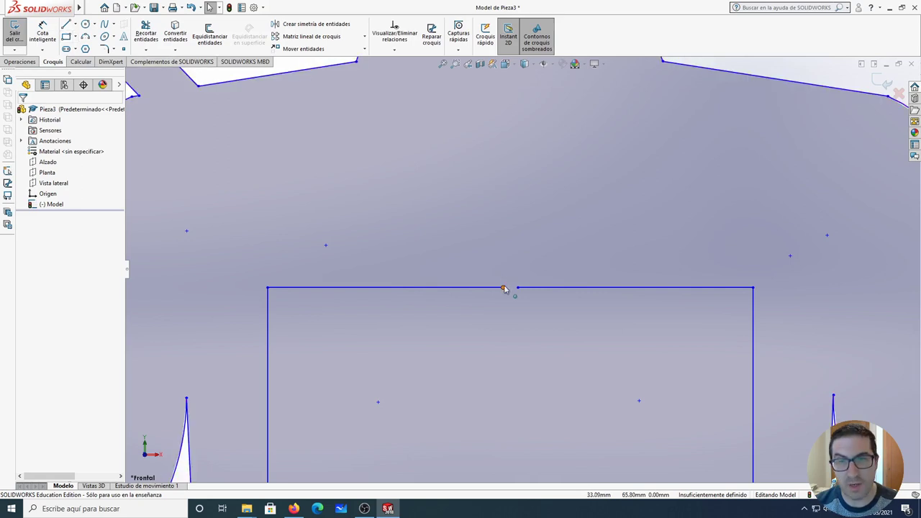
pyautogui.moveTo(503, 288); pyautogui.dragTo(518, 288)
pyautogui.press('Escape')
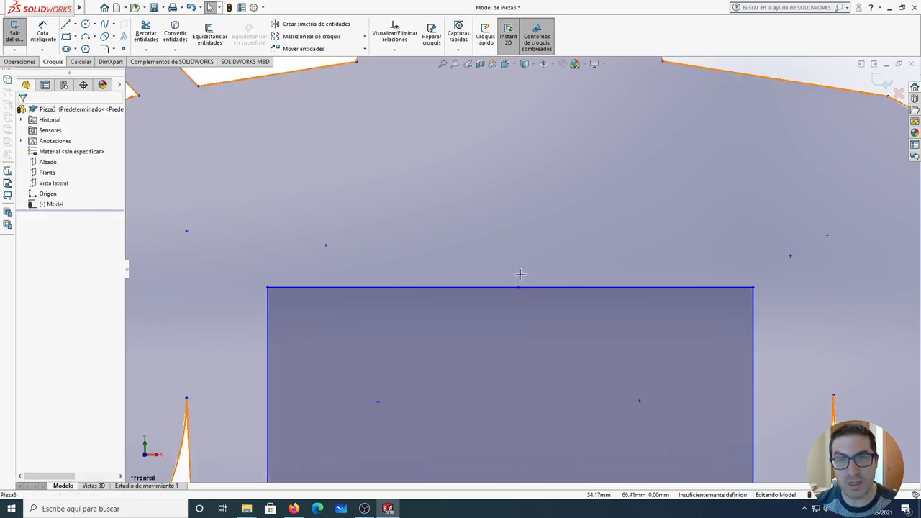
pyautogui.scroll(8, 521, 274)
pyautogui.scroll(3, 648, 297)
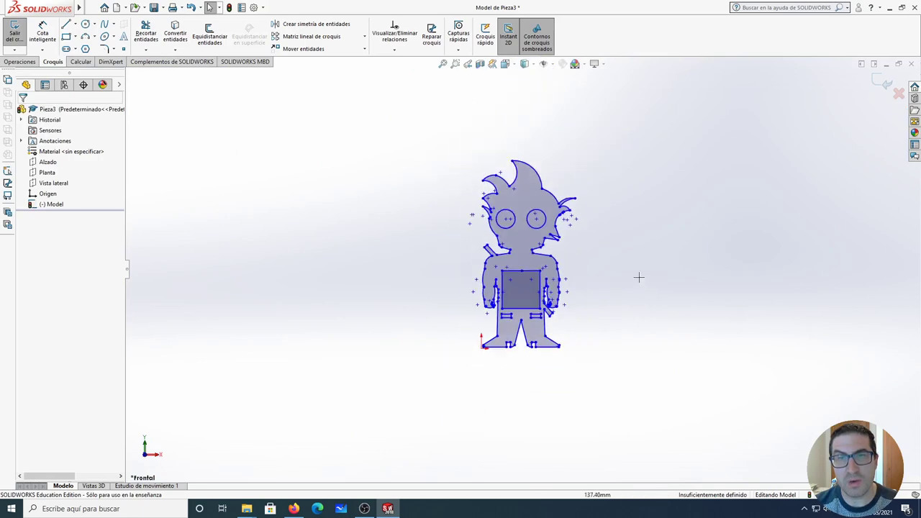
pyautogui.scroll(-1, 638, 274)
pyautogui.scroll(-1, 600, 259)
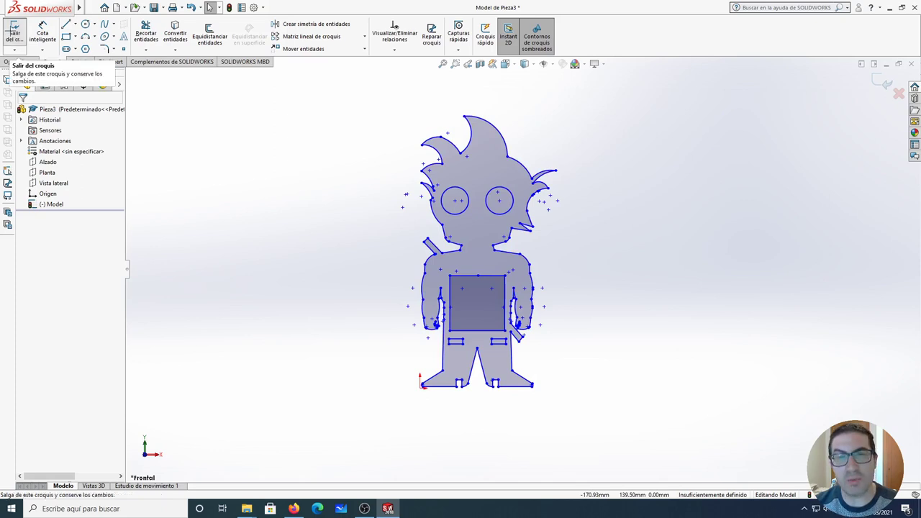
# - Exit the sketch and extrude the Model sketch 3 mm as Saliente-Extruir1
pyautogui.click(14, 32)
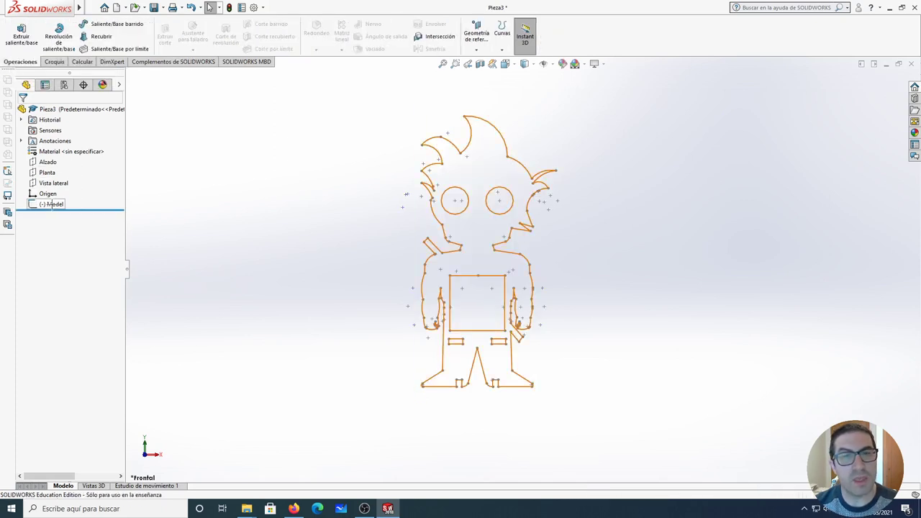
pyautogui.click(47, 205)
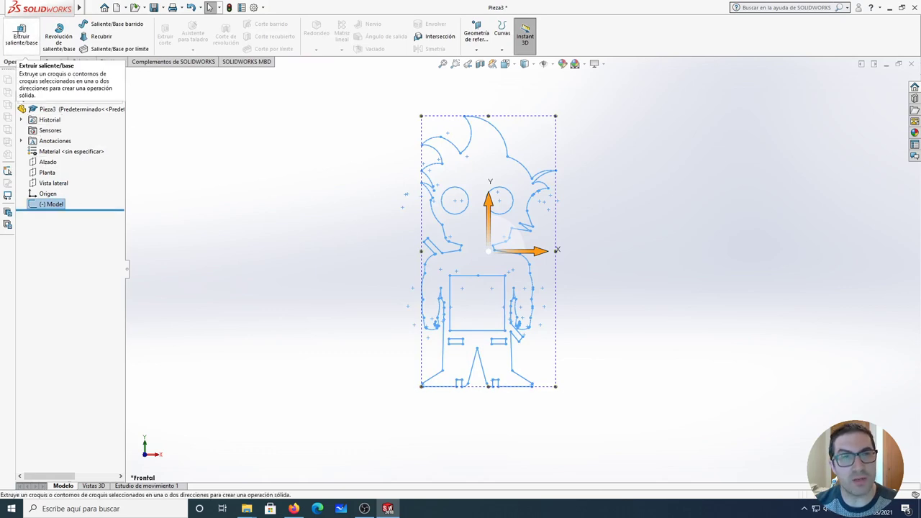
pyautogui.click(21, 36)
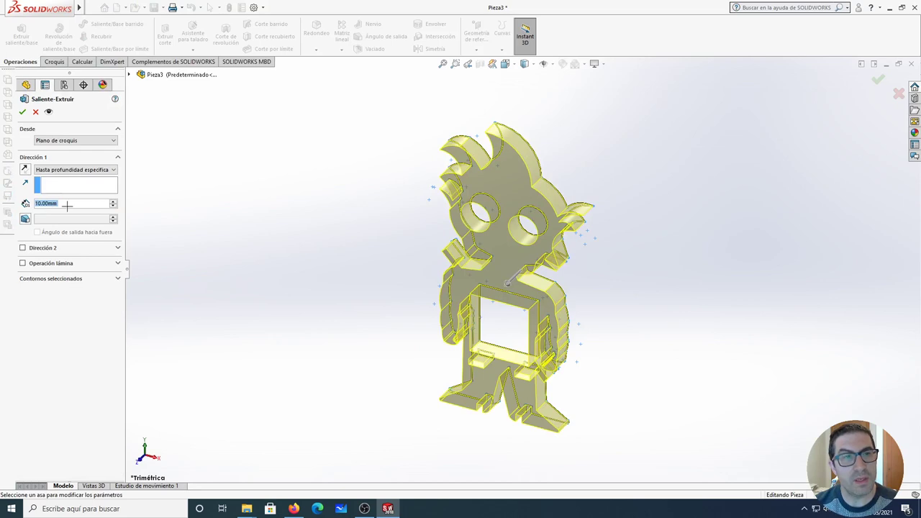
pyautogui.write('3')
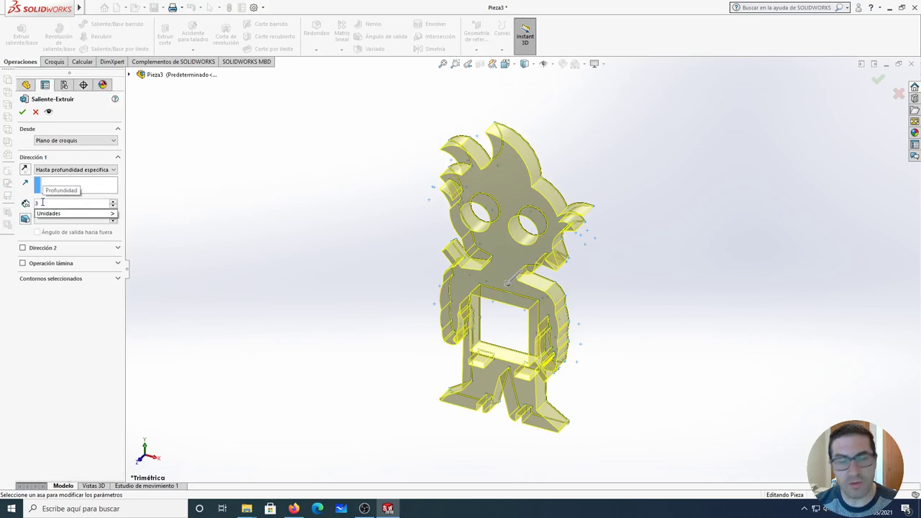
pyautogui.press('Return')
pyautogui.scroll(-3, 529, 219)
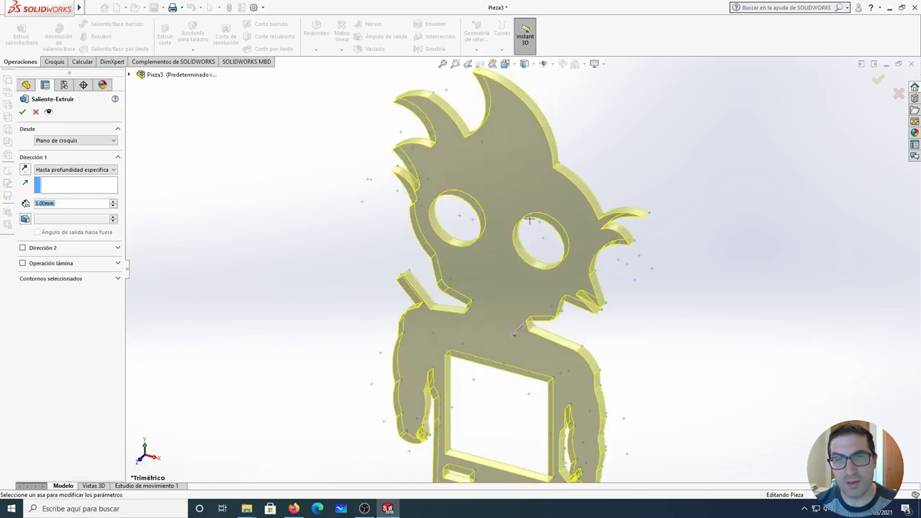
pyautogui.scroll(3, 498, 345)
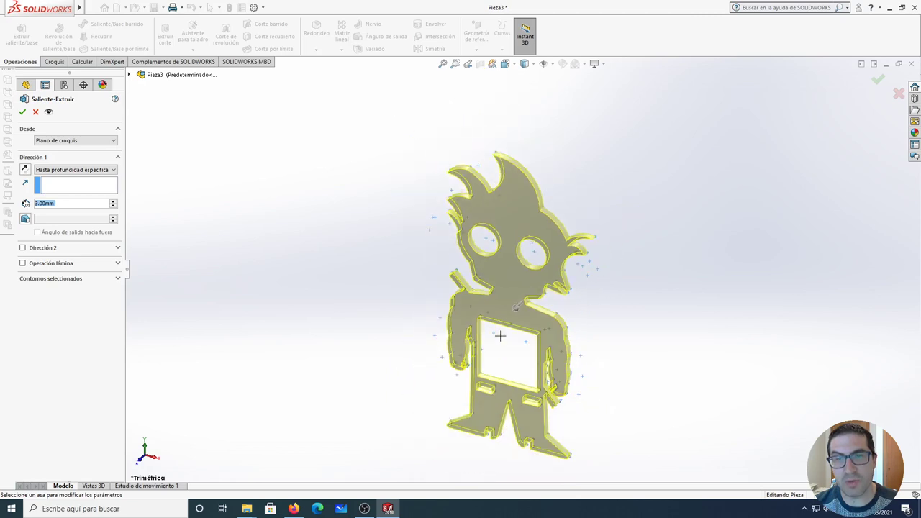
pyautogui.moveTo(517, 306)
pyautogui.mouseDown(button='middle')
pyautogui.moveTo(568, 323)
pyautogui.moveTo(557, 294)
pyautogui.moveTo(214, 203)
pyautogui.mouseUp(button='middle')
pyautogui.click(24, 113)
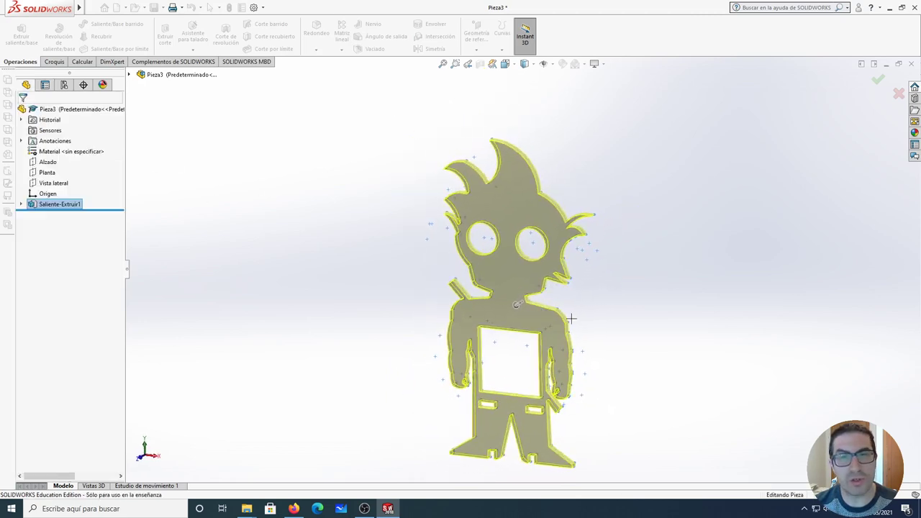
pyautogui.scroll(3, 424, 251)
pyautogui.scroll(-2, 305, 198)
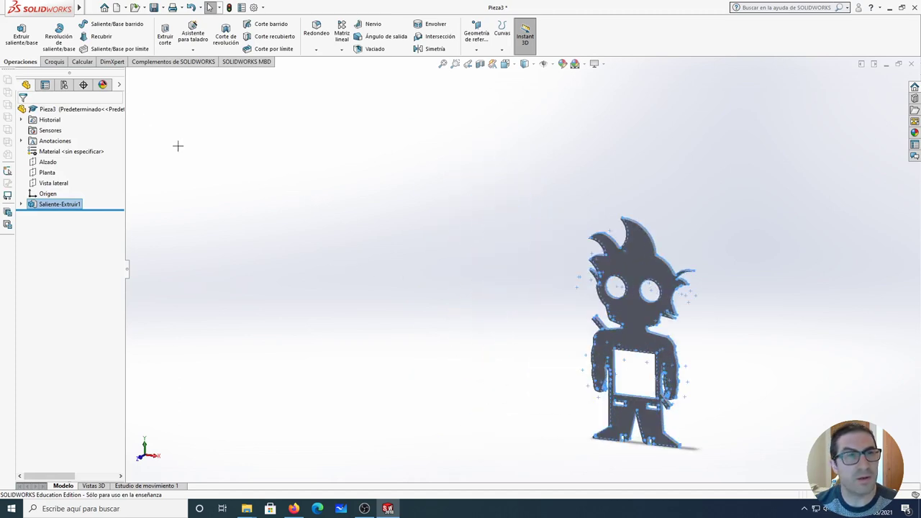
# - Save the part as Goku_base.SLDPRT and close it
pyautogui.click(154, 7)
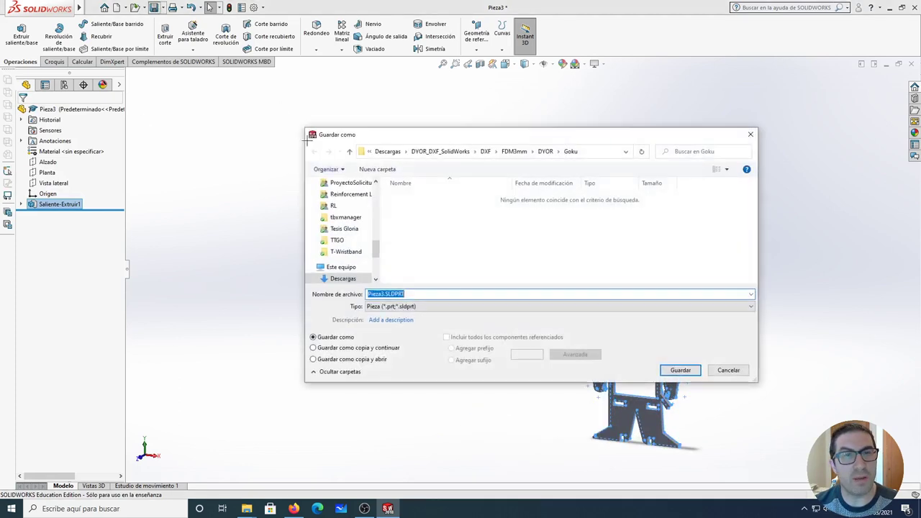
pyautogui.doubleClick(384, 294)
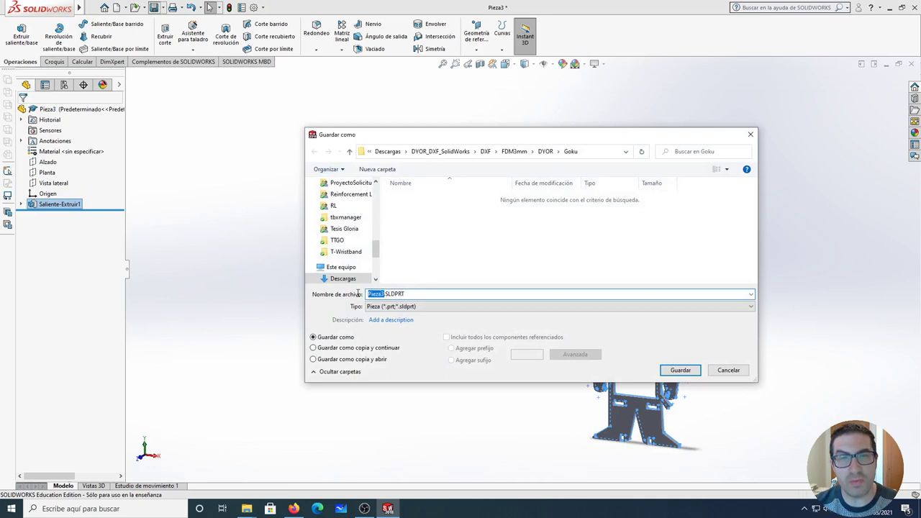
pyautogui.write('Goku_bas')
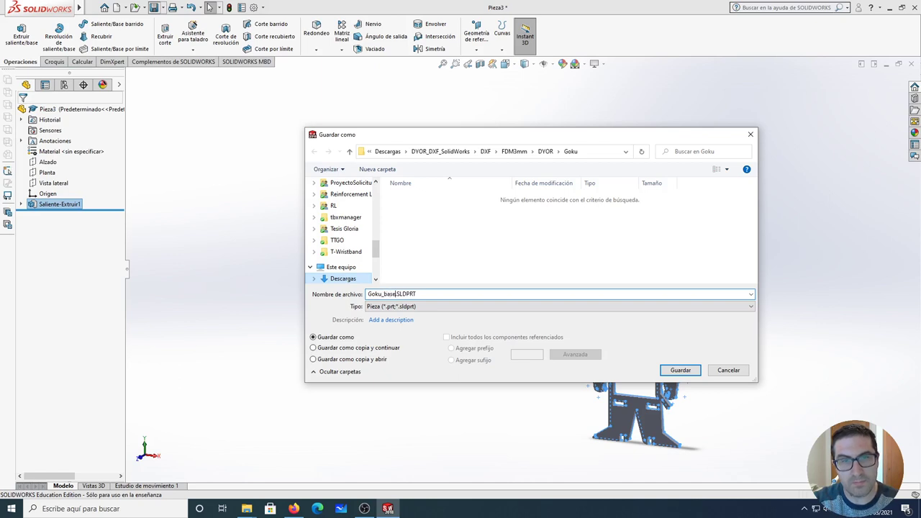
pyautogui.press('Return')
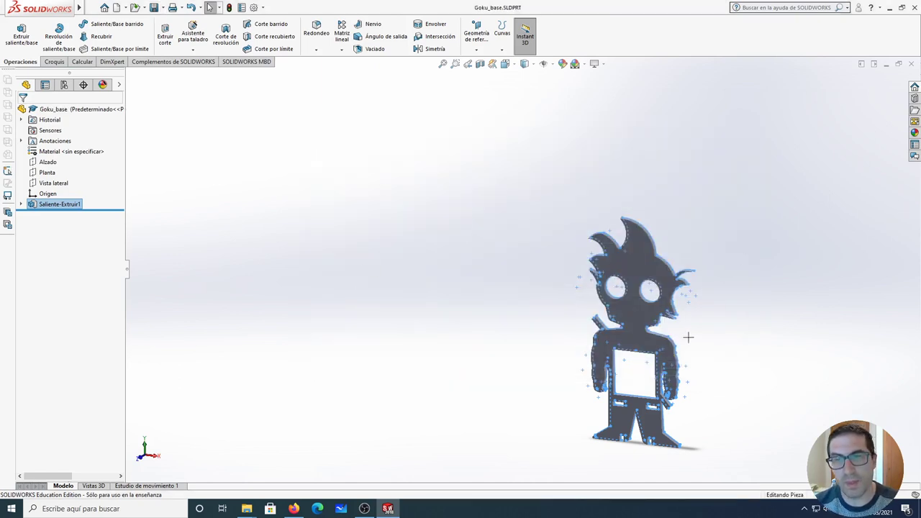
pyautogui.click(910, 65)
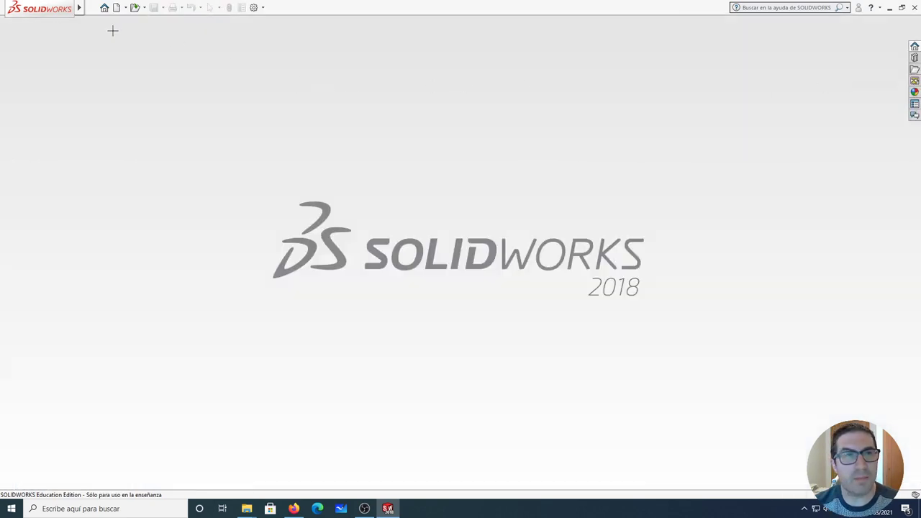
# - Rename Goku_base.SLDPRT to goku_frontal.SLDPRT, open it as a part, then close it with Ctrl+W
pyautogui.click(134, 8)
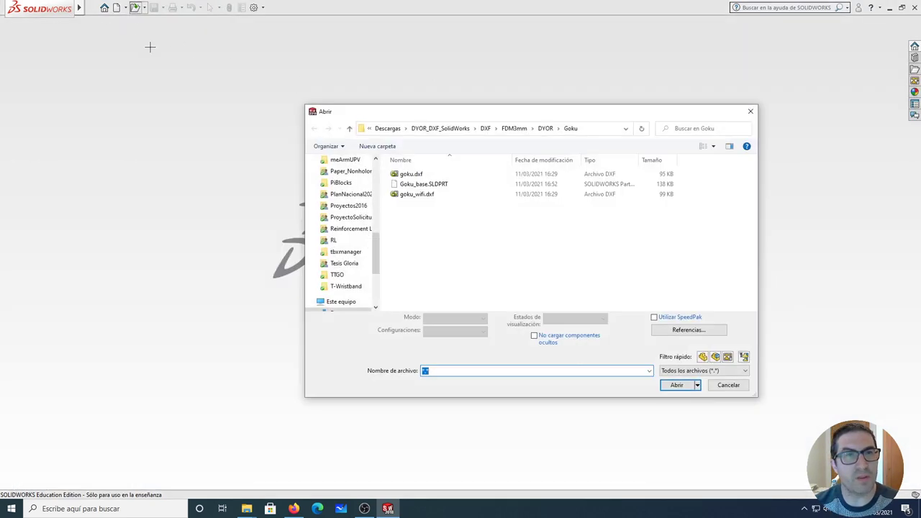
pyautogui.click(418, 184)
pyautogui.rightClick(418, 185)
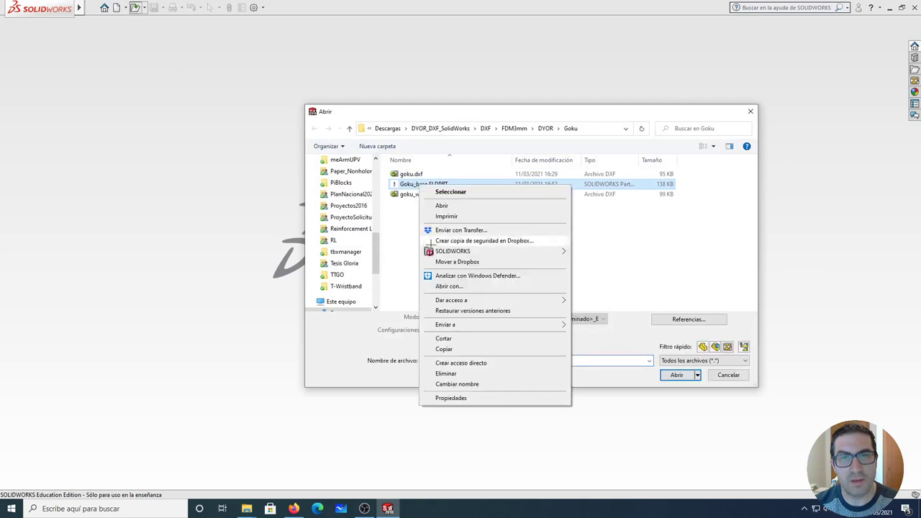
pyautogui.click(475, 379)
pyautogui.write('0')
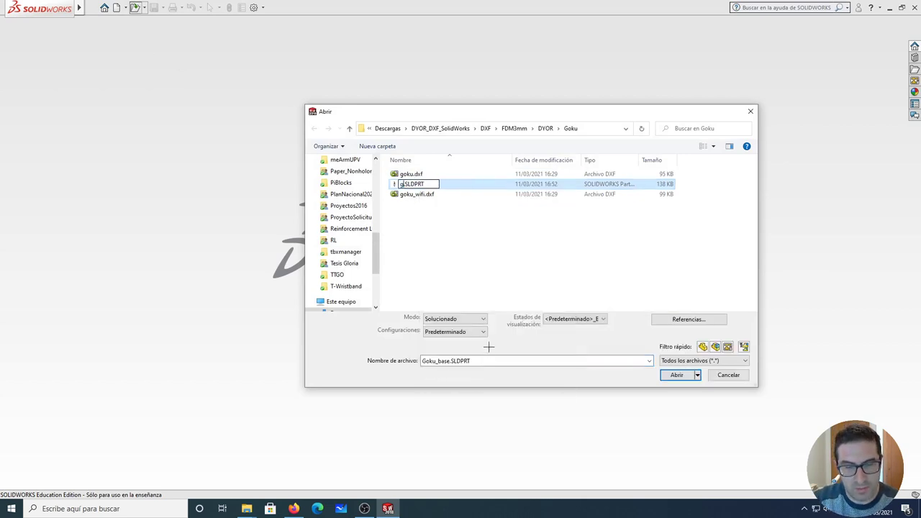
pyautogui.write('frontal')
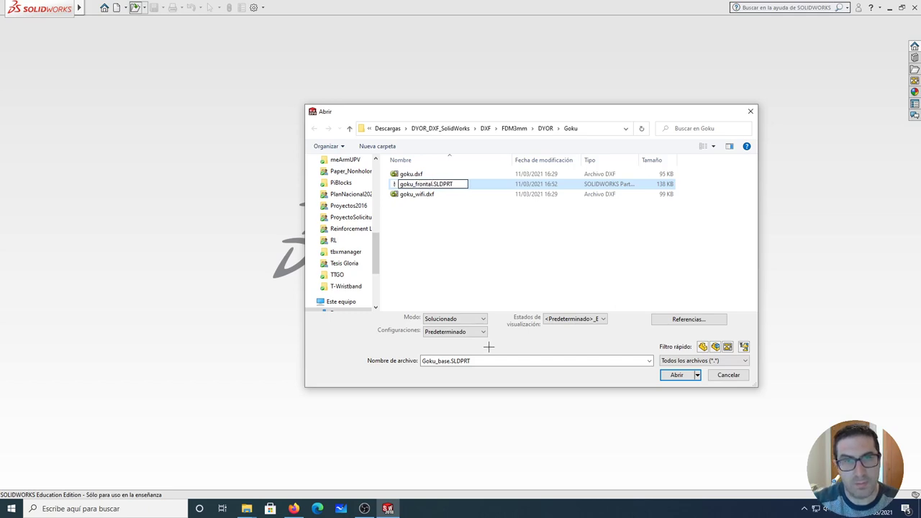
pyautogui.press('Return')
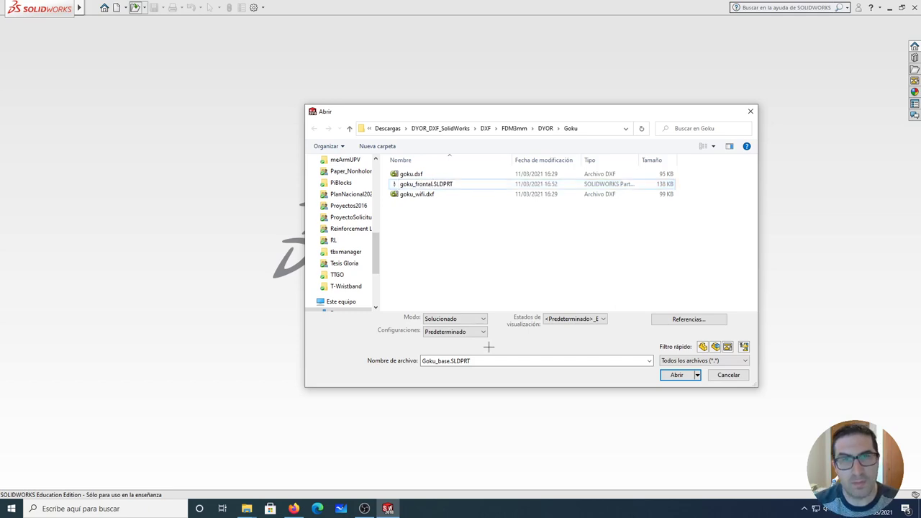
pyautogui.doubleClick(426, 184)
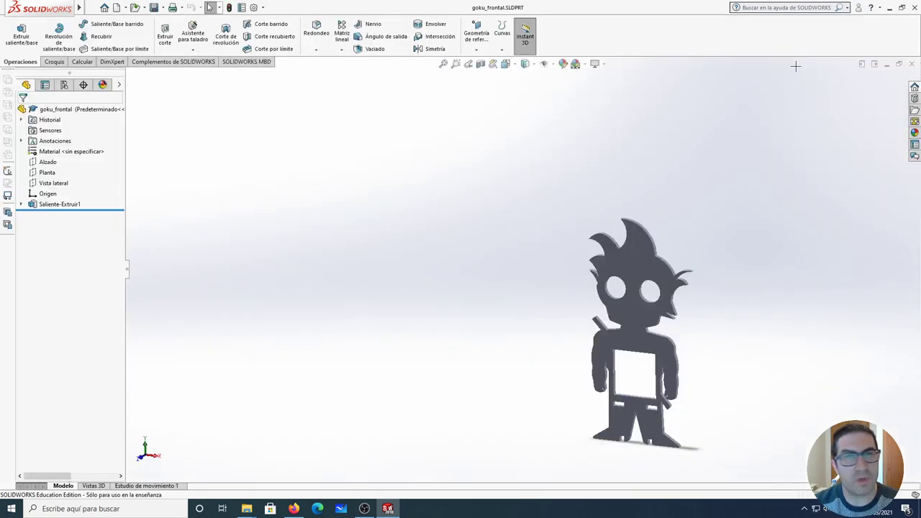
pyautogui.hotkey('ctrl', 'w')
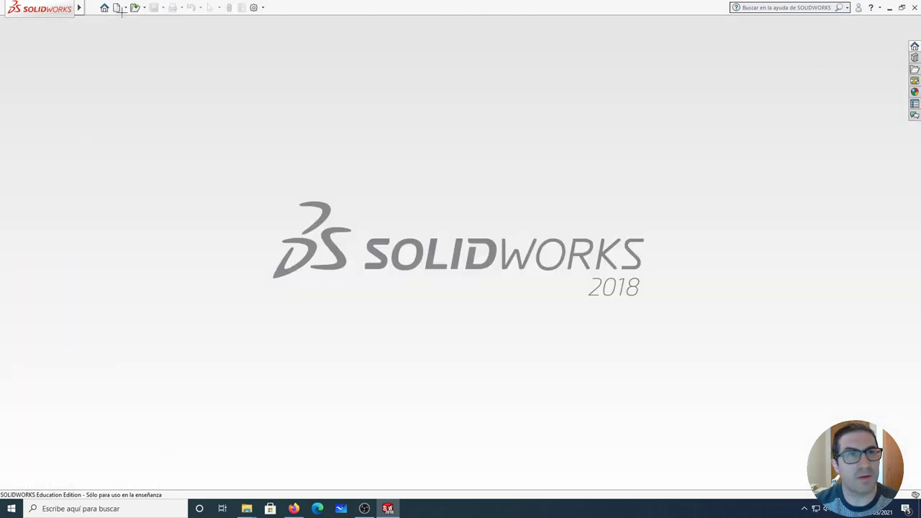
# - Open goku.dxf from the Goku folder through Archivo > Abrir
pyautogui.click(96, 7)
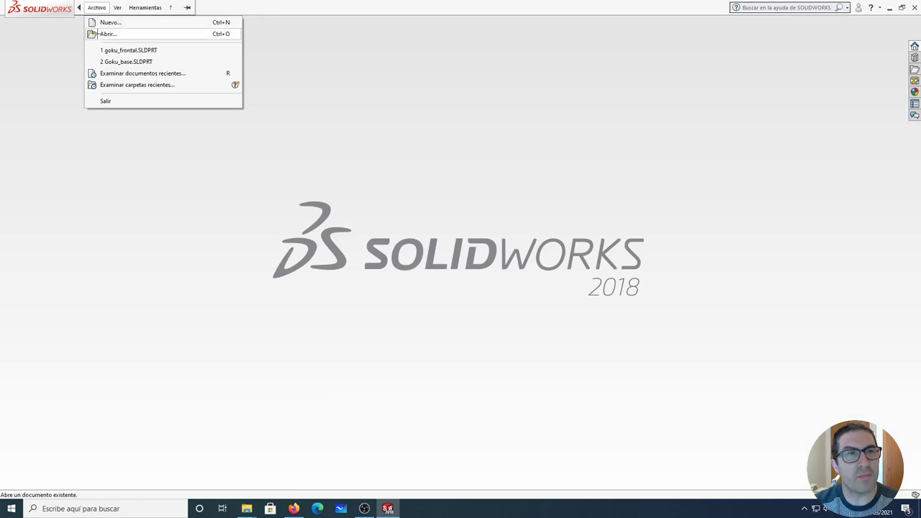
pyautogui.click(94, 34)
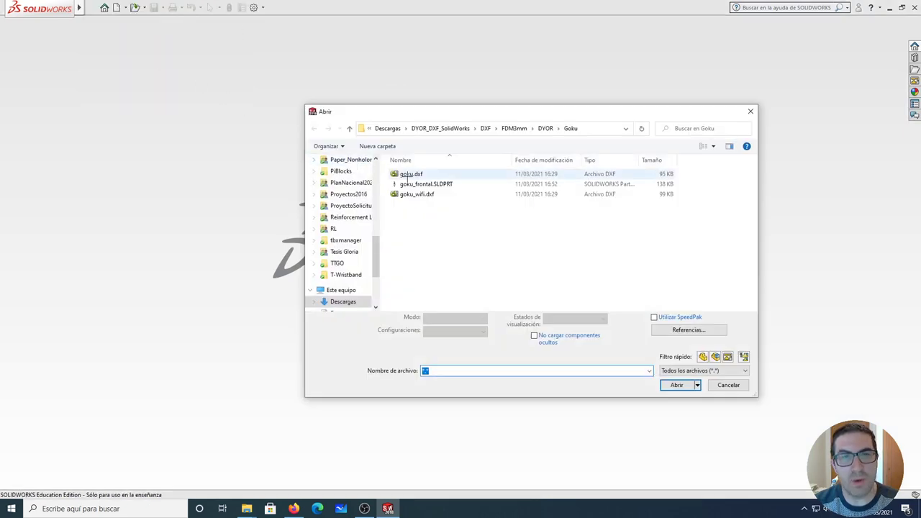
pyautogui.click(408, 174)
pyautogui.doubleClick(408, 173)
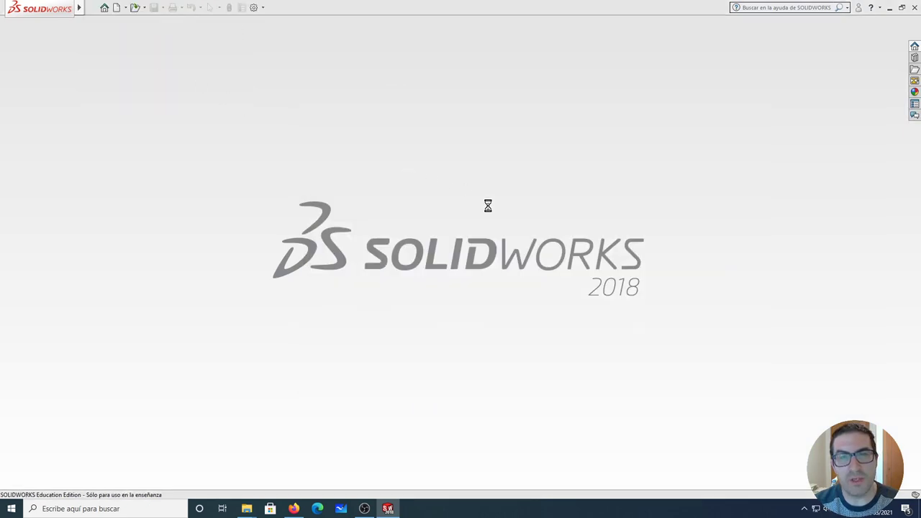
# - Import goku.dxf into a new part, excluding layers 'grabado línea medio' and '0' to keep only 'Corte exterior'
pyautogui.click(473, 226)
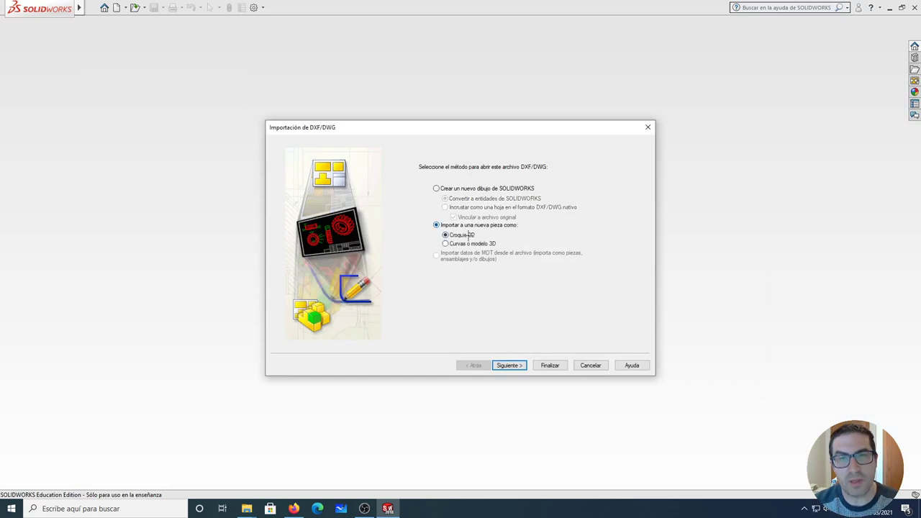
pyautogui.click(508, 365)
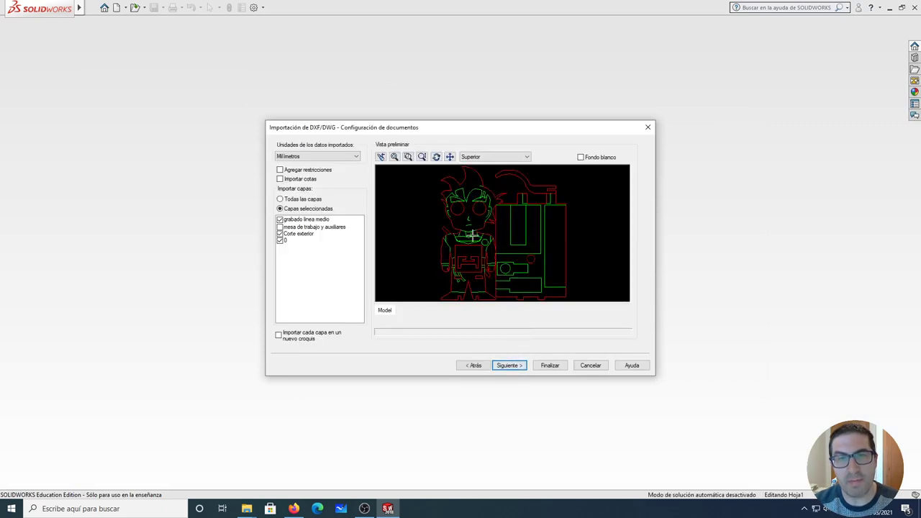
pyautogui.click(280, 219)
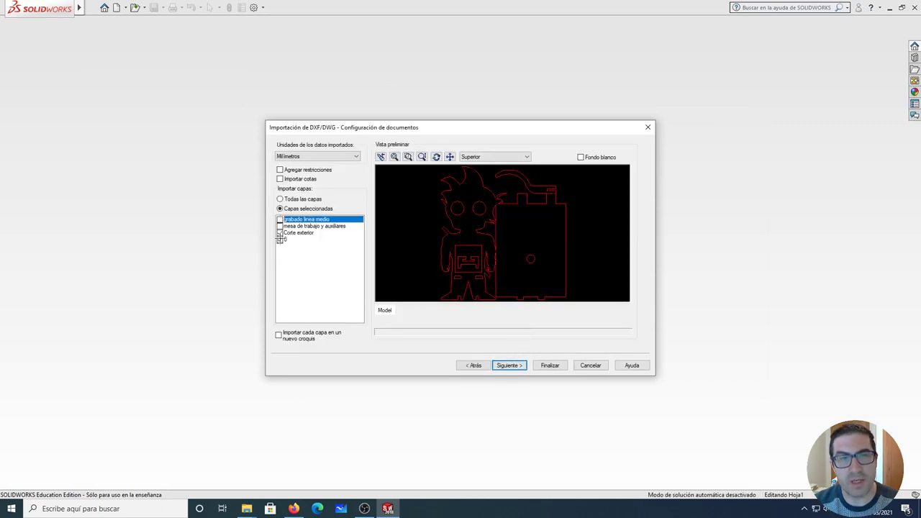
pyautogui.click(281, 240)
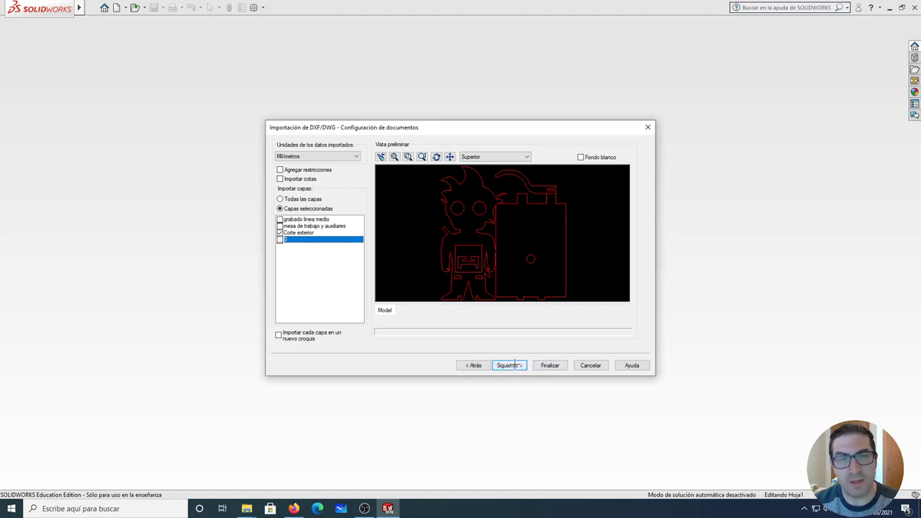
pyautogui.click(515, 365)
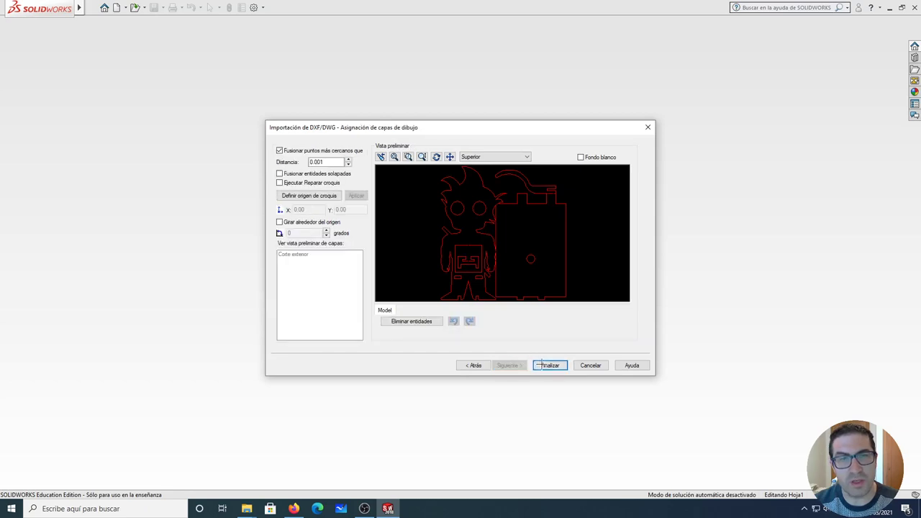
pyautogui.click(538, 365)
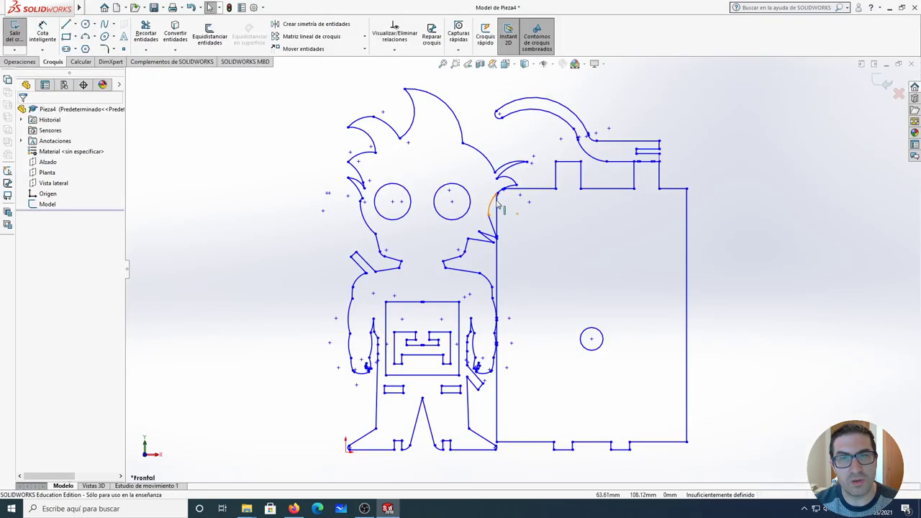
# - Delete the Goku figure's sketch entities and the leftover hair arcs above it
pyautogui.moveTo(302, 96); pyautogui.dragTo(487, 477)
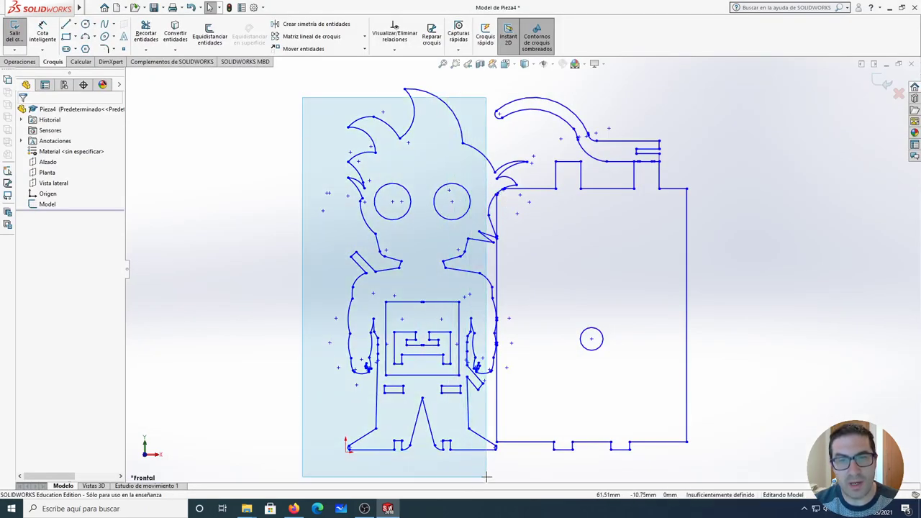
pyautogui.press('Delete')
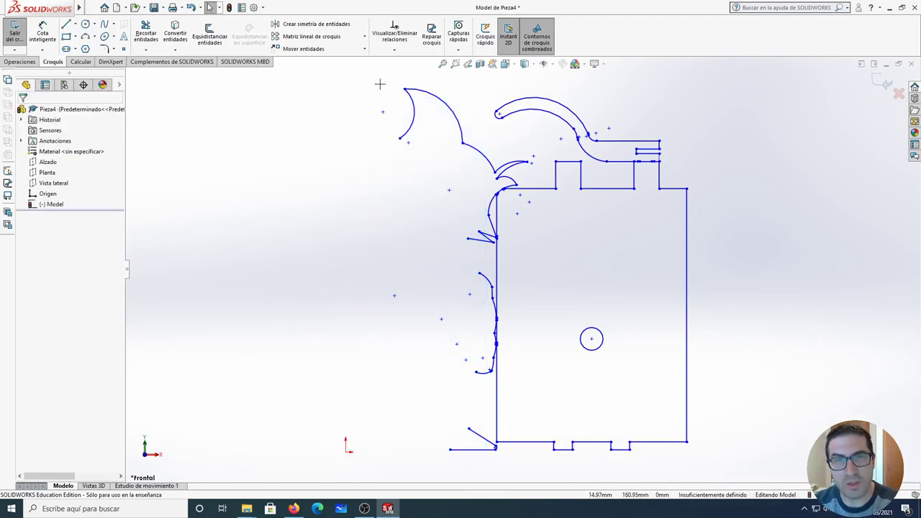
pyautogui.moveTo(380, 84); pyautogui.dragTo(510, 182)
pyautogui.press('Delete')
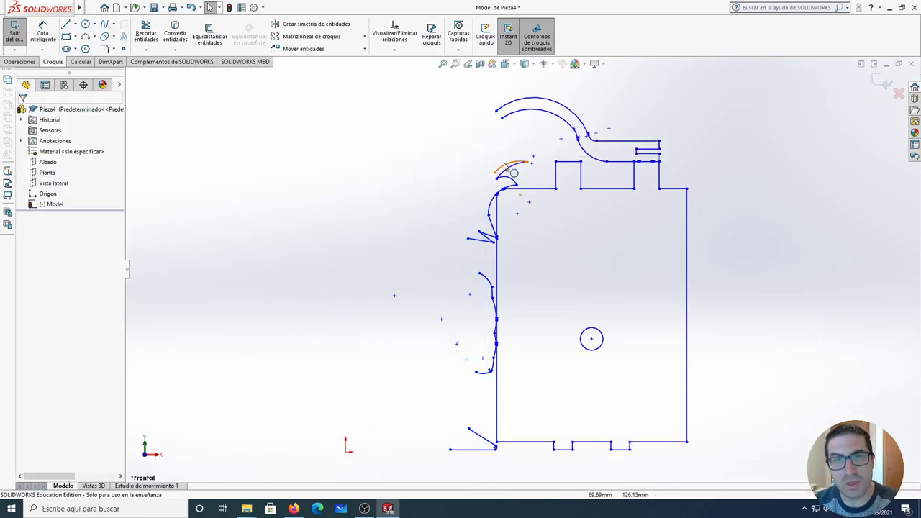
pyautogui.moveTo(462, 150); pyautogui.dragTo(533, 180)
pyautogui.press('Delete')
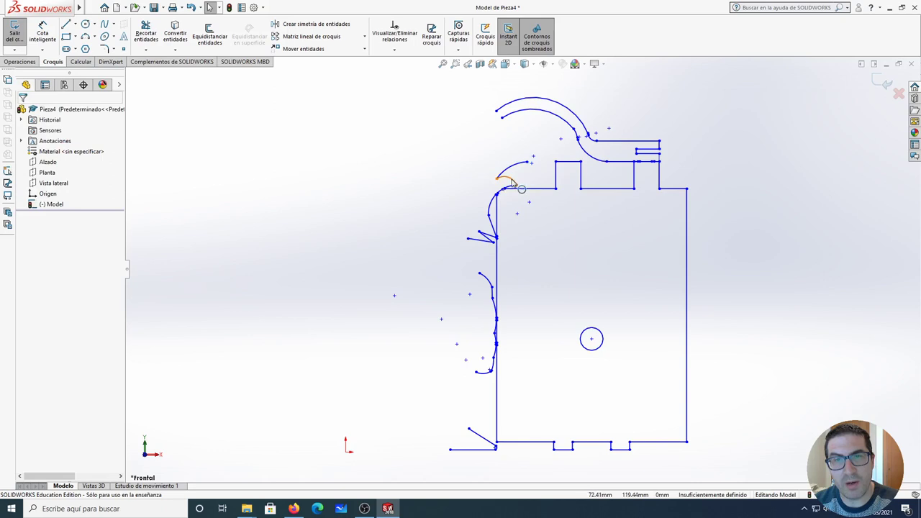
# - Delete the stray small arcs around the base outline's upper-left corner
pyautogui.click(513, 183)
pyautogui.press('Delete')
pyautogui.click(511, 168)
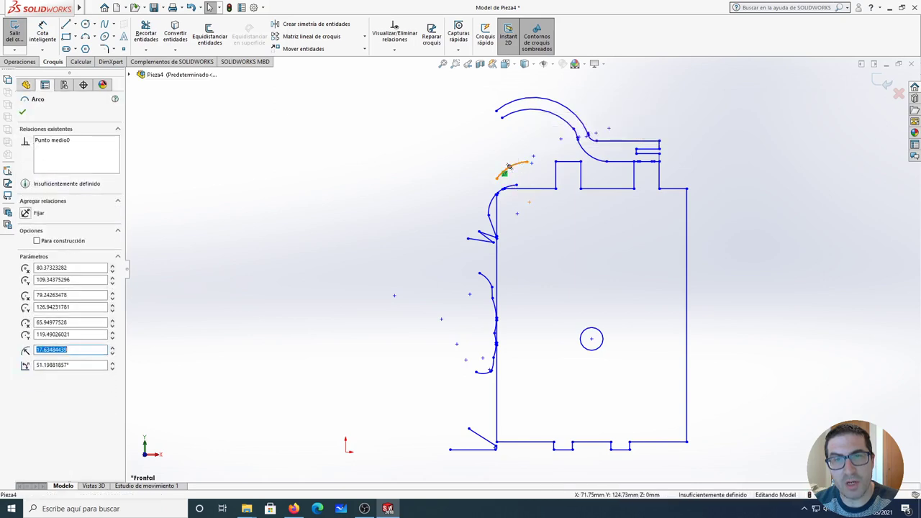
pyautogui.press('Delete')
pyautogui.click(513, 190)
pyautogui.press('Delete')
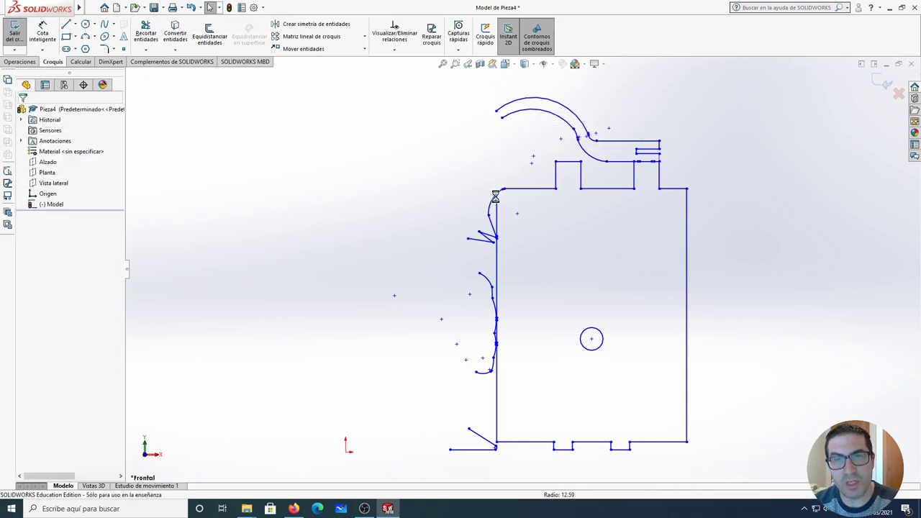
pyautogui.click(492, 224)
pyautogui.moveTo(492, 225); pyautogui.dragTo(518, 212)
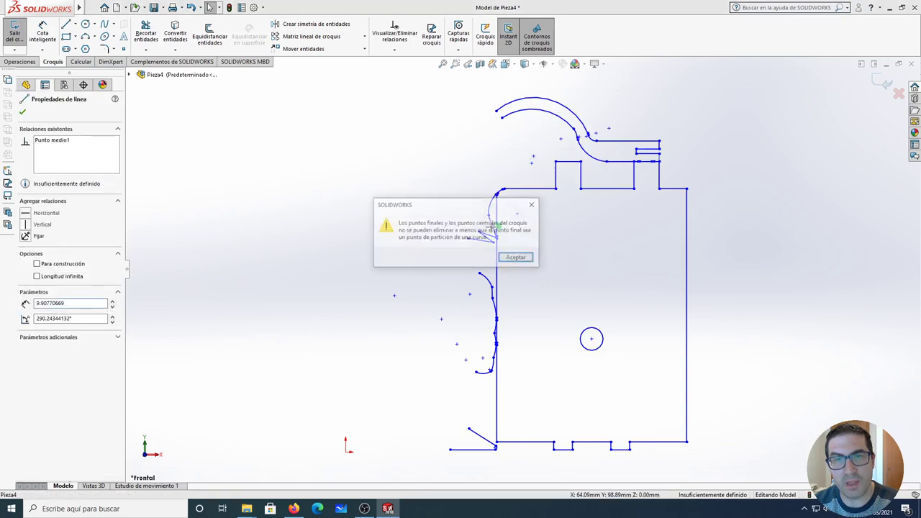
pyautogui.click(511, 257)
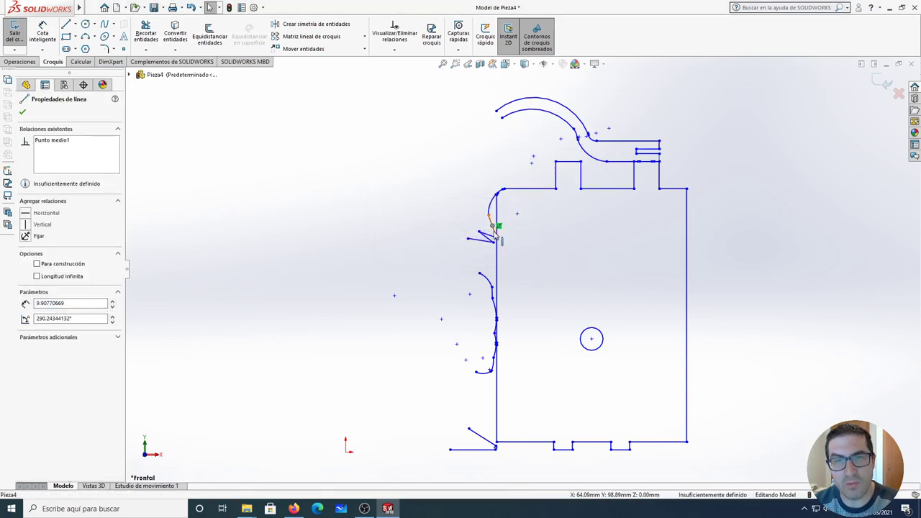
# - Remove the stray segment, small arcs and V-shaped lines along the outline's left edge
pyautogui.click(495, 231)
pyautogui.press('Delete')
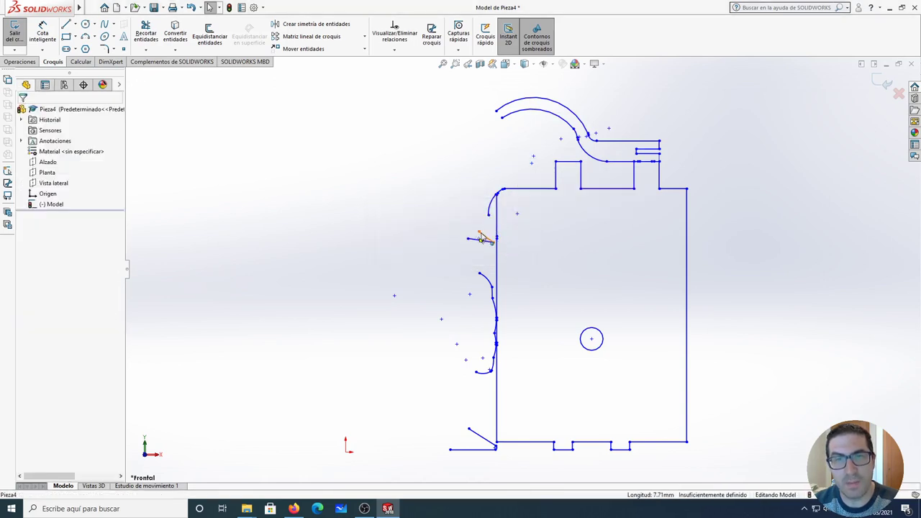
pyautogui.moveTo(483, 220); pyautogui.dragTo(449, 309)
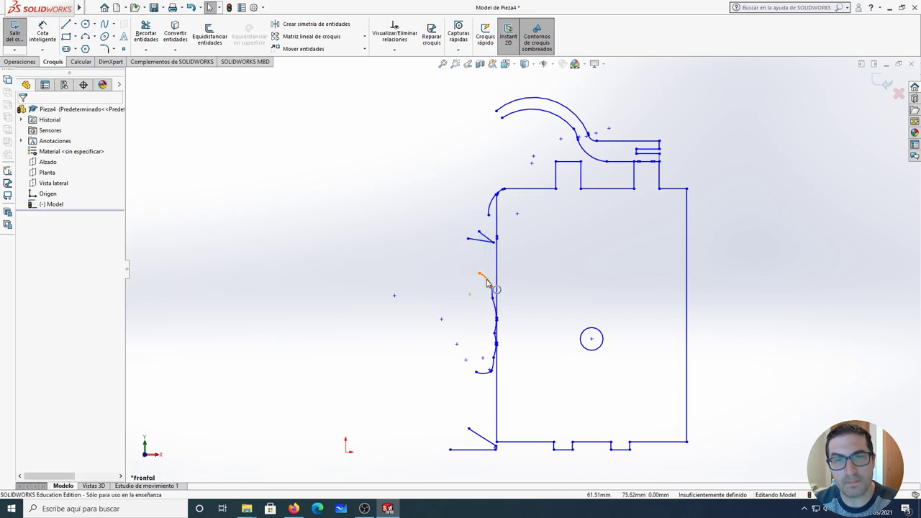
pyautogui.click(486, 283)
pyautogui.press('Delete')
pyautogui.moveTo(459, 221); pyautogui.dragTo(496, 259)
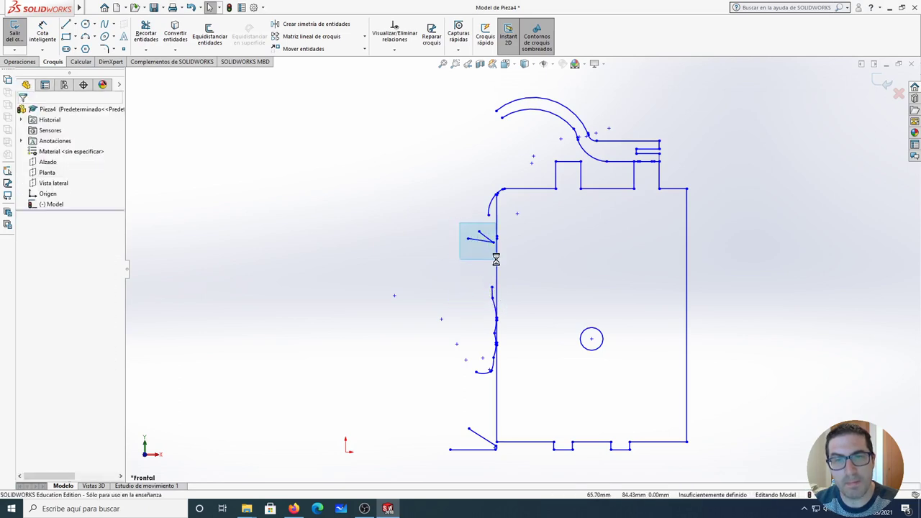
pyautogui.press('Delete')
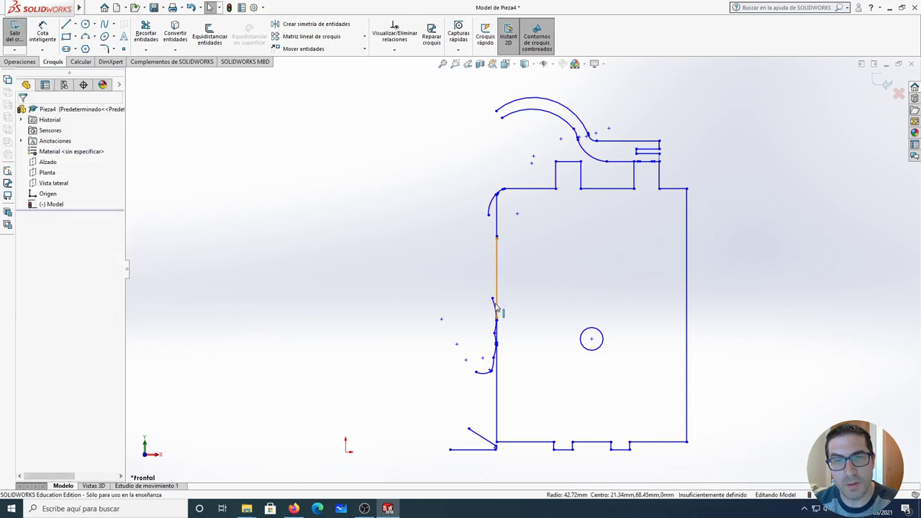
pyautogui.click(495, 308)
pyautogui.press('Delete')
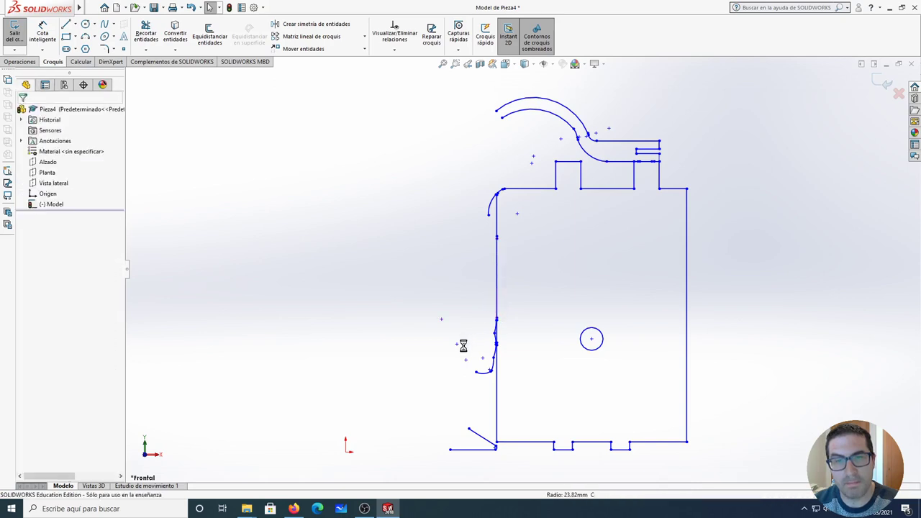
pyautogui.moveTo(450, 352); pyautogui.dragTo(487, 470)
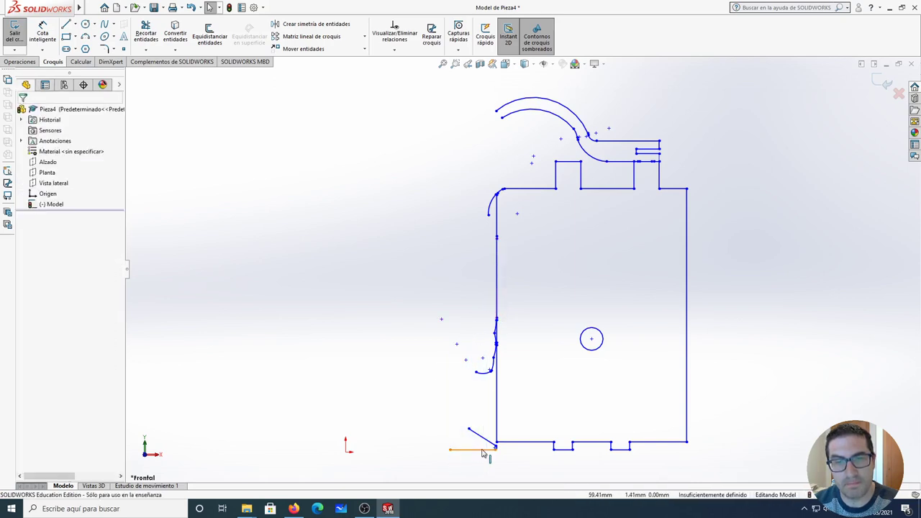
pyautogui.click(477, 436)
# - Delete the short diagonal line, the tiny 1 mm arc and a leftover arc beside the edge
pyautogui.press('f')
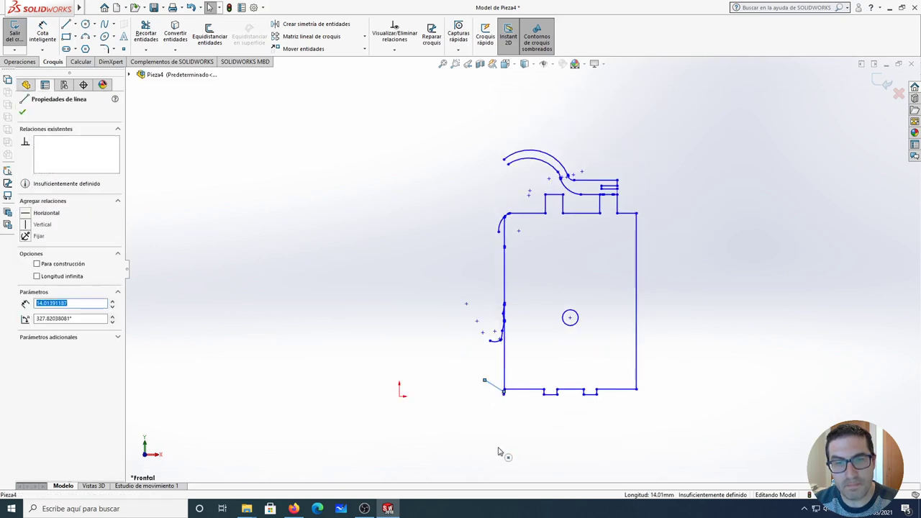
pyautogui.scroll(-3, 504, 417)
pyautogui.scroll(-2, 515, 324)
pyautogui.scroll(-2, 526, 338)
pyautogui.press('Delete')
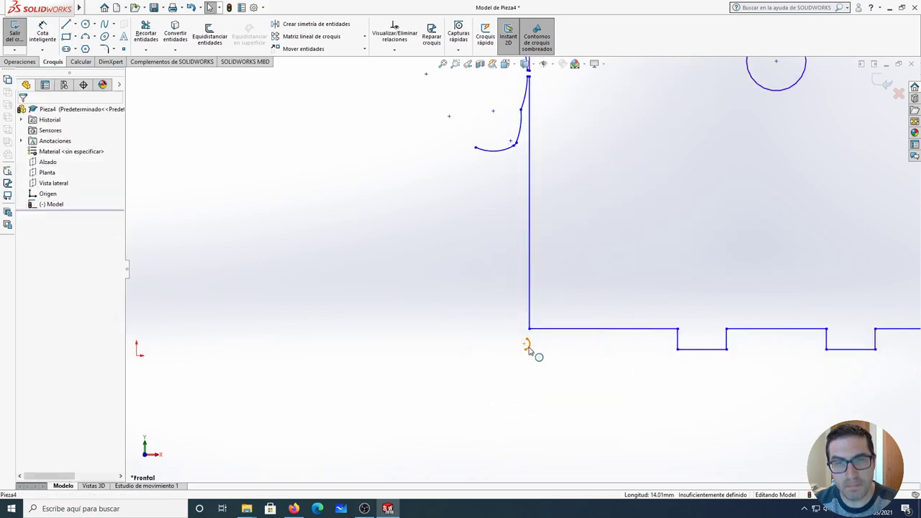
pyautogui.click(497, 152)
pyautogui.press('Delete')
pyautogui.scroll(-2, 518, 117)
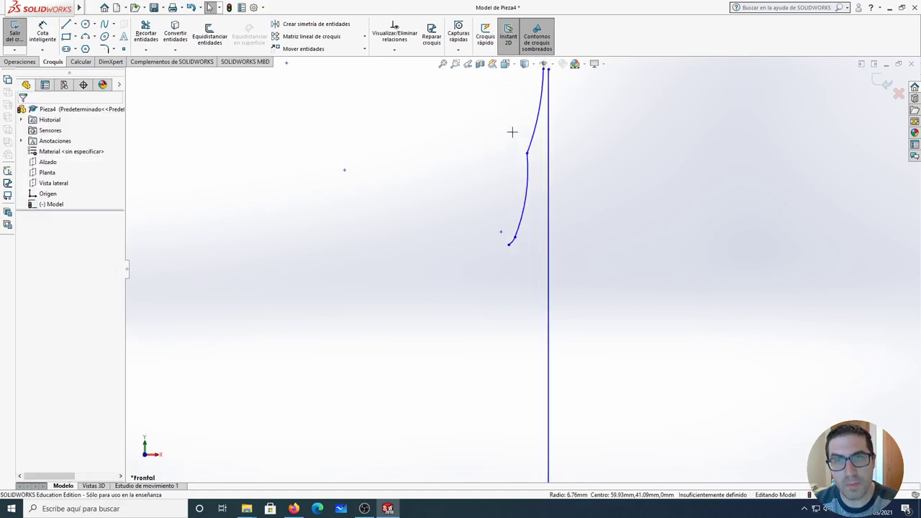
pyautogui.scroll(-2, 512, 131)
pyautogui.moveTo(479, 148); pyautogui.dragTo(550, 348)
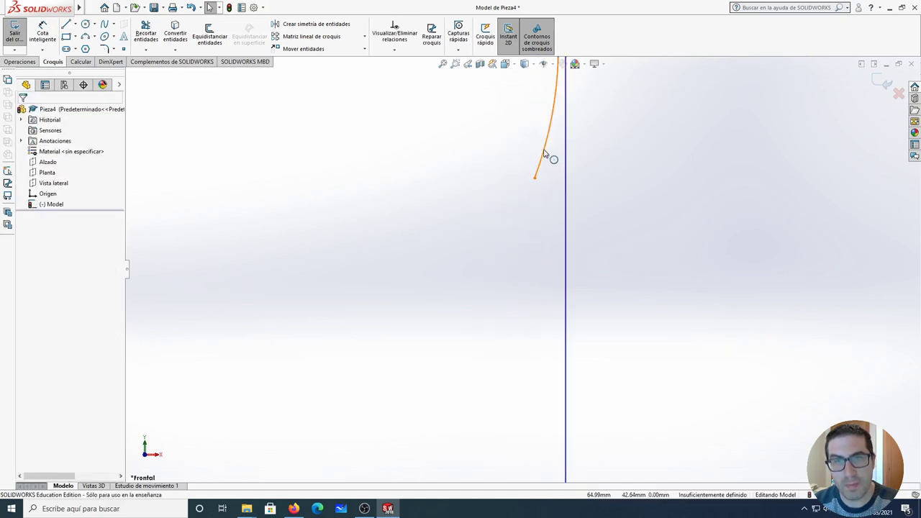
pyautogui.click(545, 154)
pyautogui.press('Delete')
# - Delete the upper arc, the arc beside the vertical line and a small leftover arc
pyautogui.scroll(2, 533, 133)
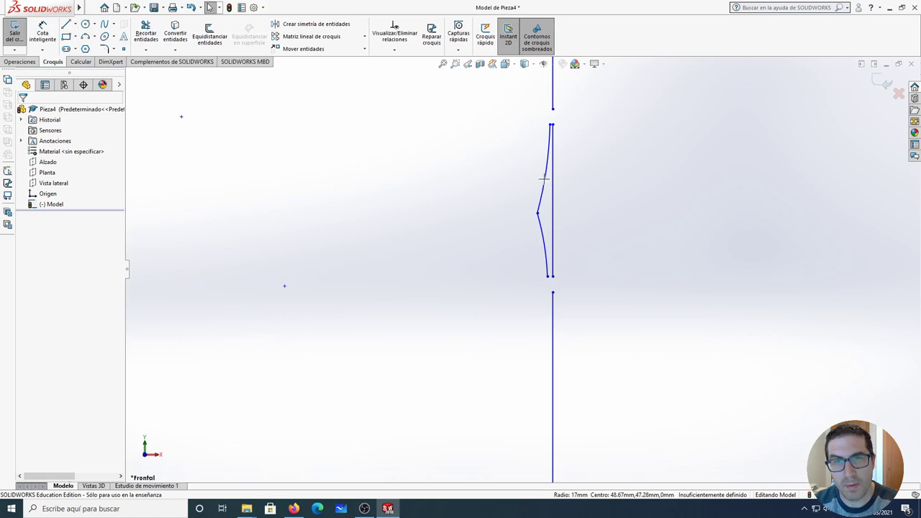
pyautogui.click(545, 178)
pyautogui.press('Delete')
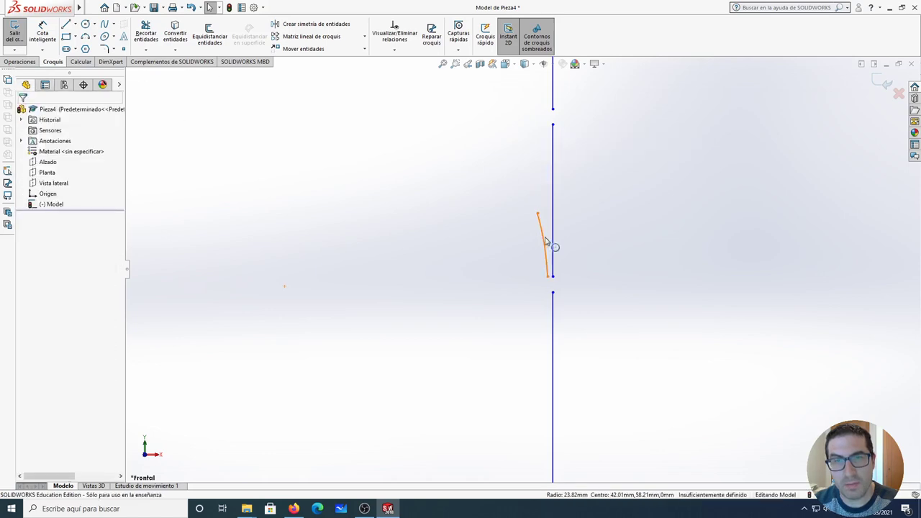
pyautogui.click(545, 244)
pyautogui.press('Delete')
pyautogui.scroll(3, 551, 224)
pyautogui.scroll(-3, 537, 243)
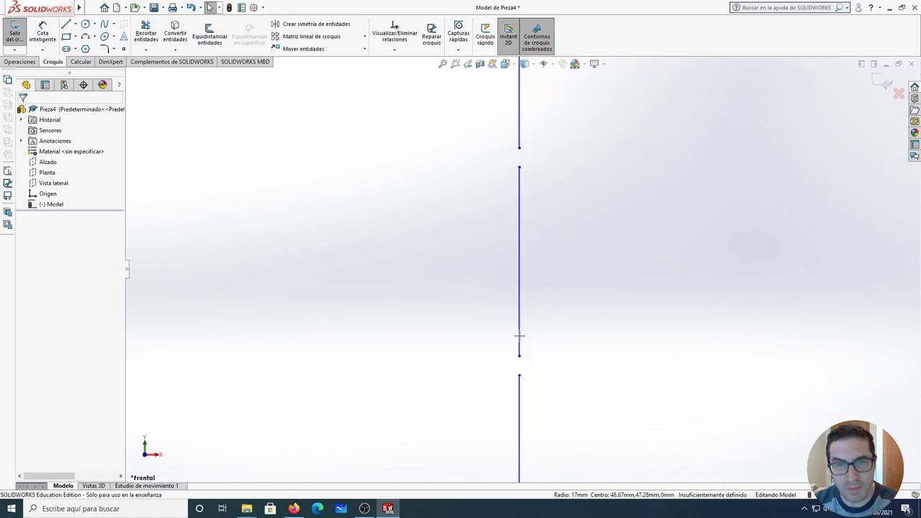
pyautogui.click(520, 375)
pyautogui.press('Delete')
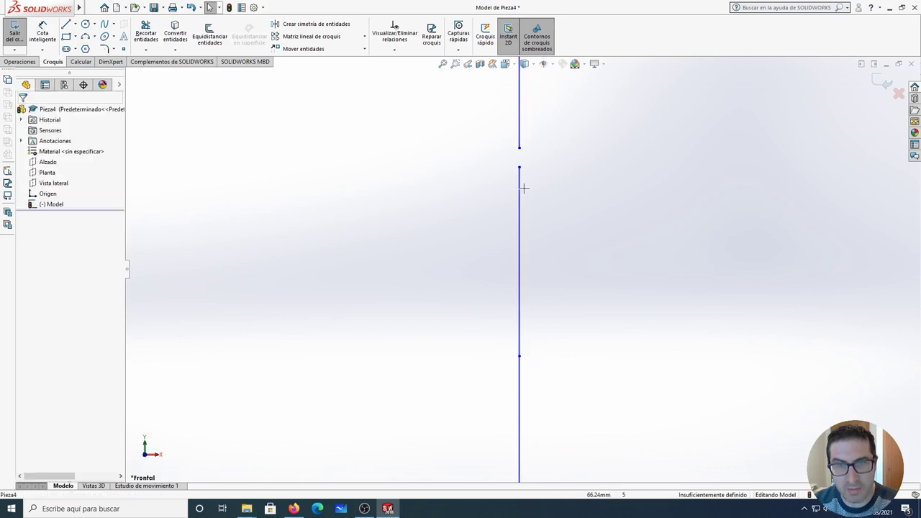
pyautogui.click(520, 170)
pyautogui.press('Escape')
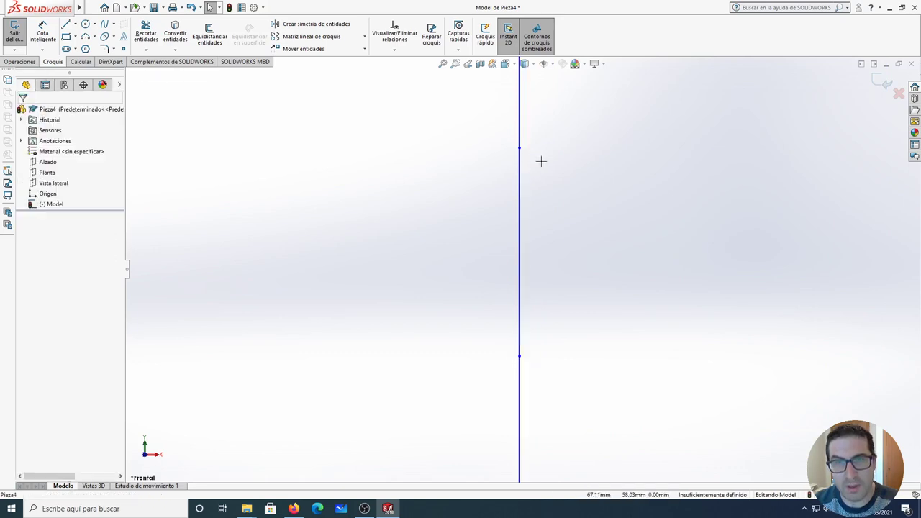
# - Delete the long top-left arc and the small arc near the top line
pyautogui.scroll(4, 533, 157)
pyautogui.scroll(-3, 524, 153)
pyautogui.scroll(-2, 522, 173)
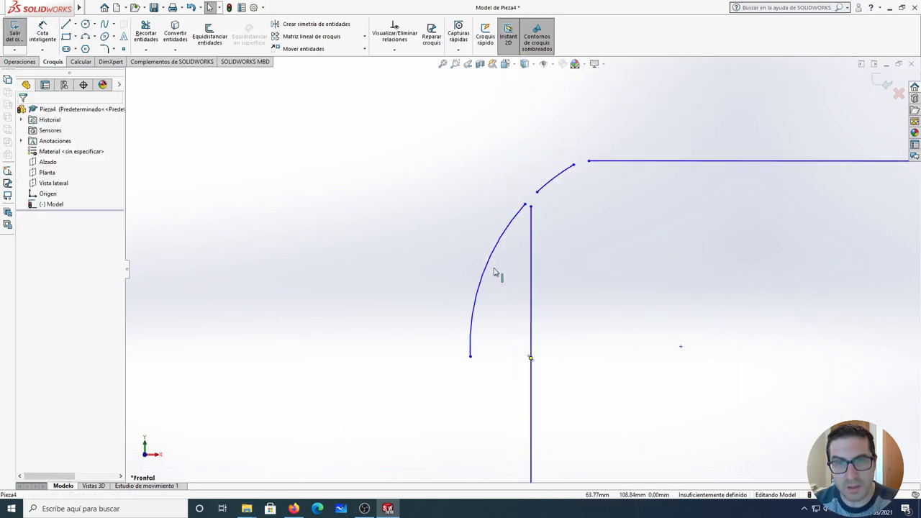
pyautogui.click(491, 246)
pyautogui.press('Delete')
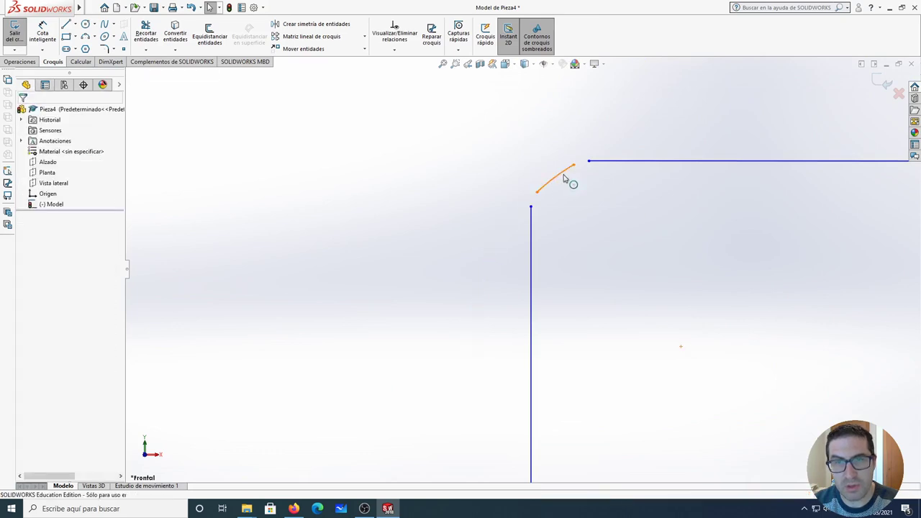
pyautogui.click(560, 175)
pyautogui.press('Delete')
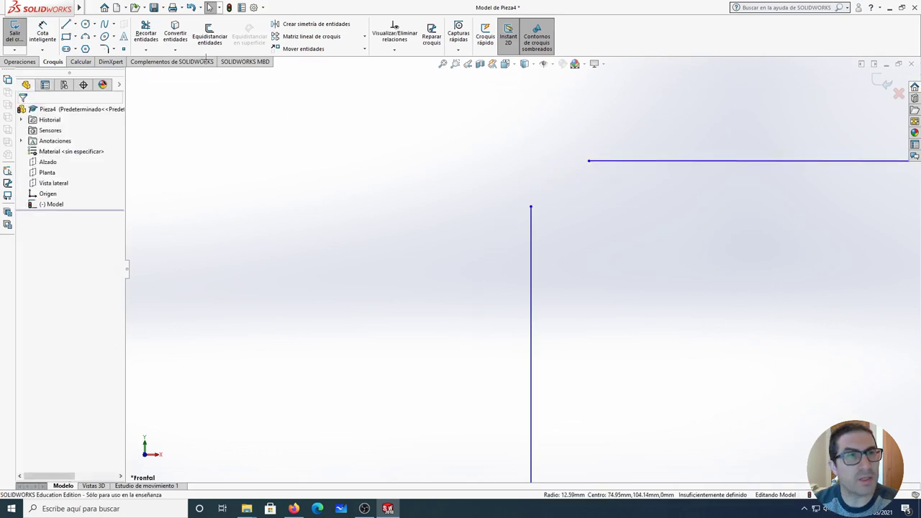
# - Draw two lines from the top edge's left end, leftward then down to the vertical edge
pyautogui.click(66, 25)
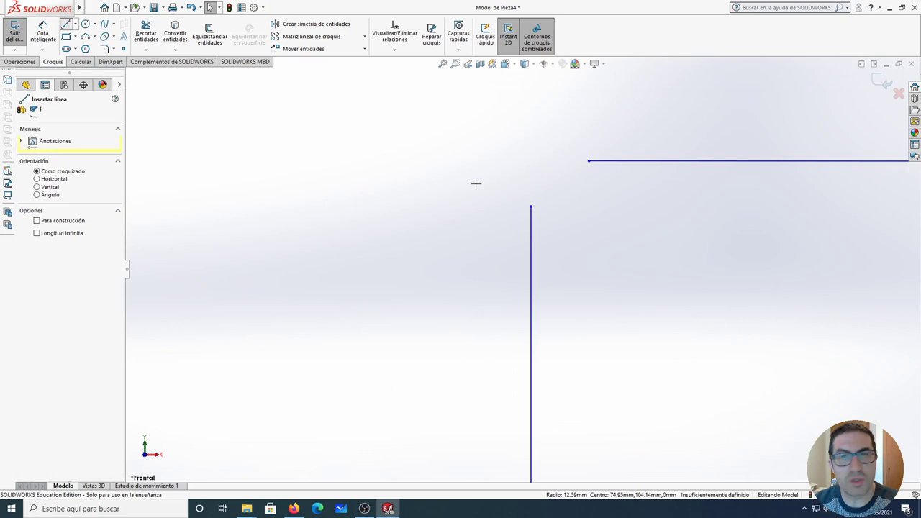
pyautogui.click(588, 161)
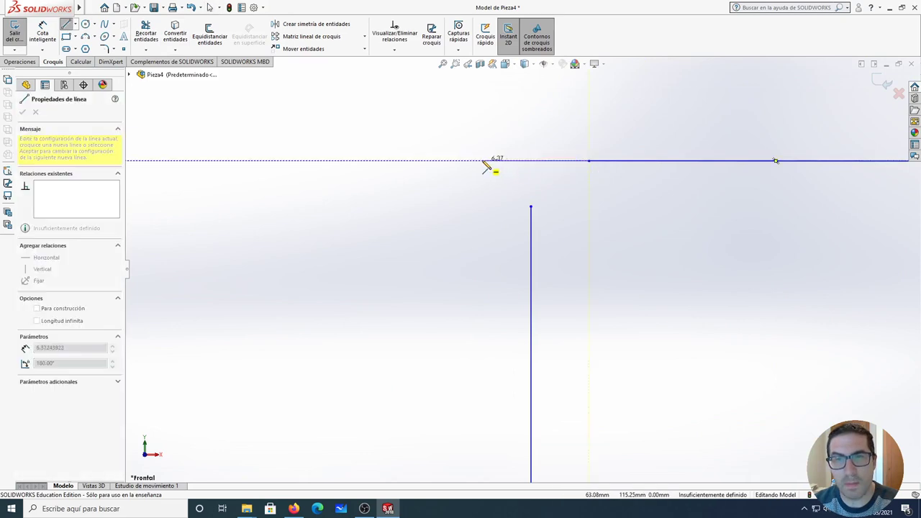
pyautogui.click(531, 161)
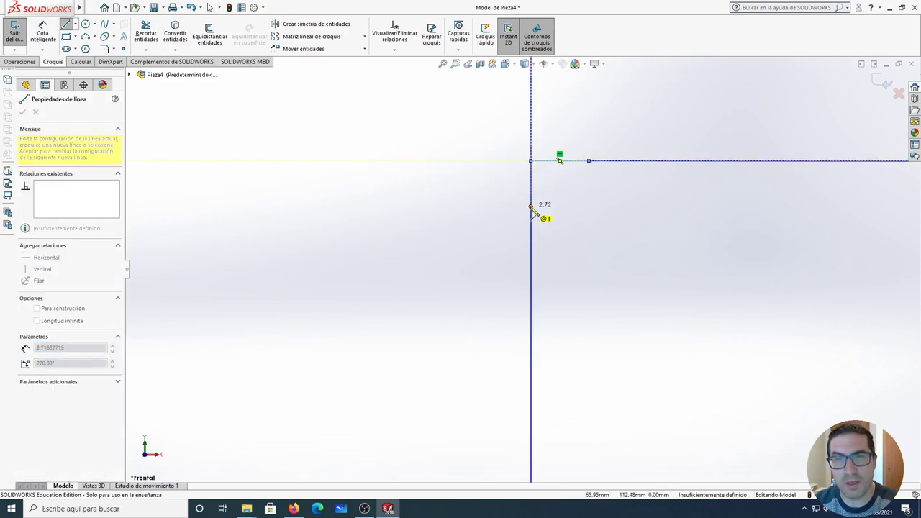
pyautogui.click(531, 206)
# - Delete the horizontal line at the top notch of the profile
pyautogui.press('Escape')
pyautogui.scroll(3, 625, 226)
pyautogui.scroll(2, 685, 230)
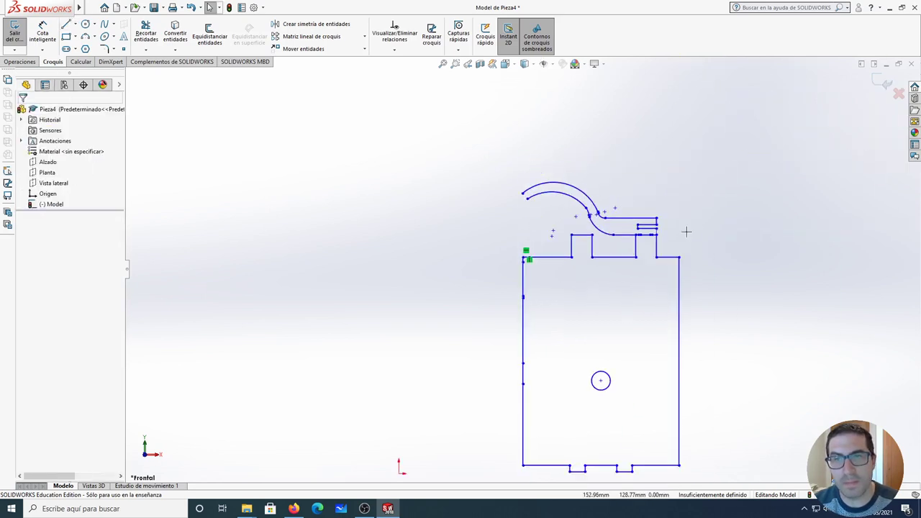
pyautogui.scroll(-4, 632, 265)
pyautogui.scroll(2, 623, 277)
pyautogui.scroll(1, 516, 324)
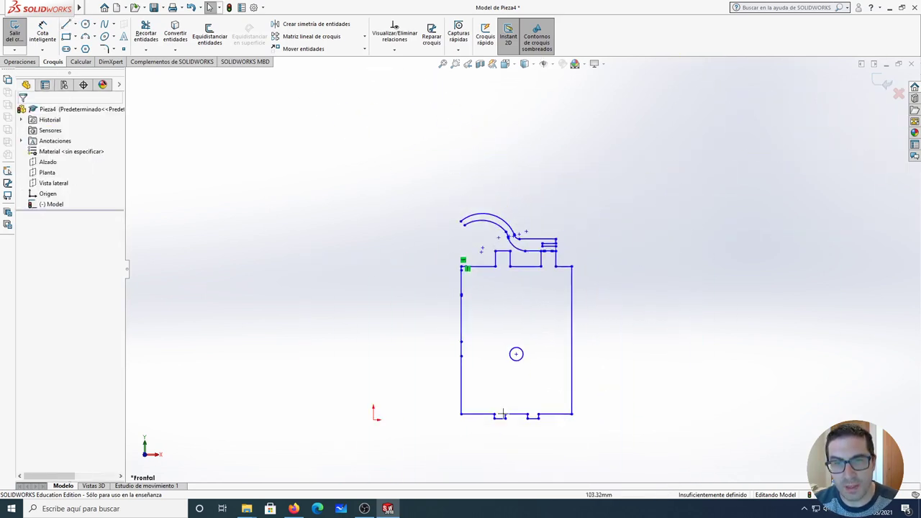
pyautogui.scroll(-1, 529, 308)
pyautogui.scroll(-3, 511, 355)
pyautogui.scroll(-3, 515, 357)
pyautogui.scroll(2, 576, 199)
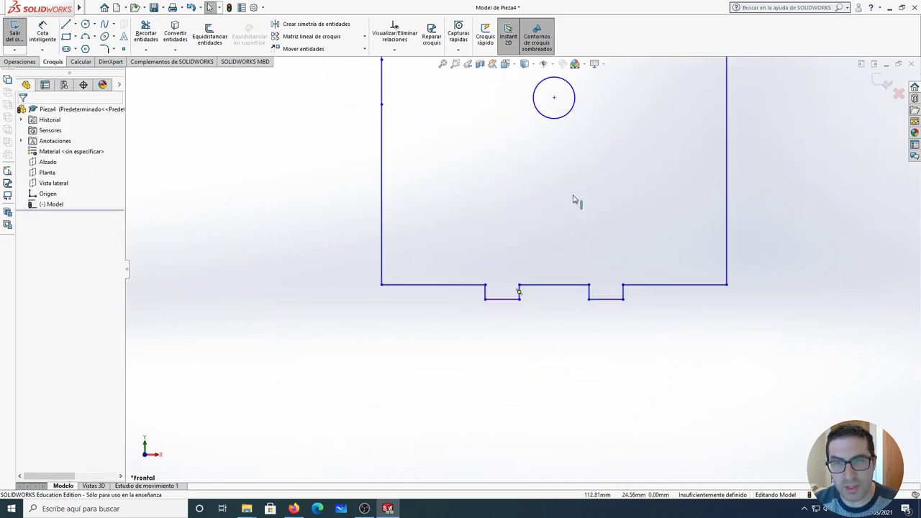
pyautogui.scroll(4, 566, 165)
pyautogui.scroll(-3, 565, 144)
pyautogui.scroll(-2, 547, 111)
pyautogui.scroll(-2, 518, 173)
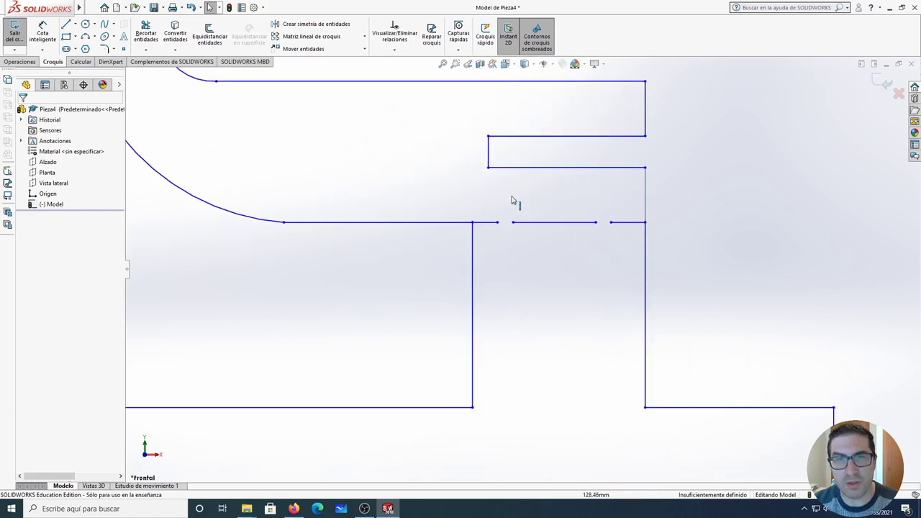
pyautogui.click(434, 223)
pyautogui.press('Delete')
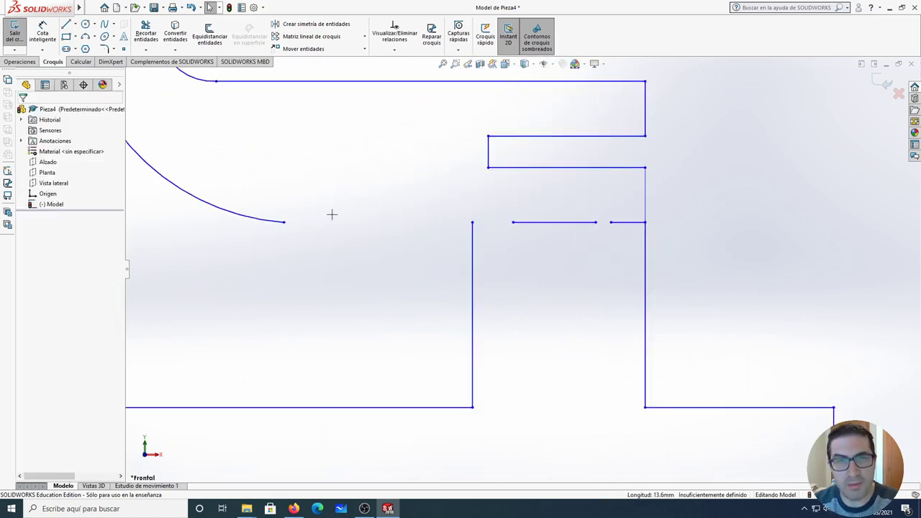
# - Box-select and delete the notch lines, then delete the lower and top vertical segments
pyautogui.click(255, 219)
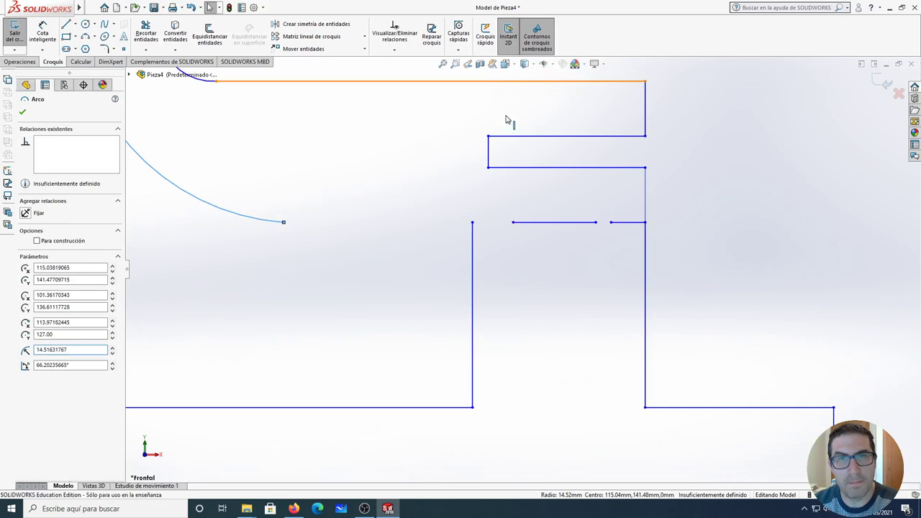
pyautogui.click(508, 136)
pyautogui.click(393, 84)
pyautogui.click(400, 80)
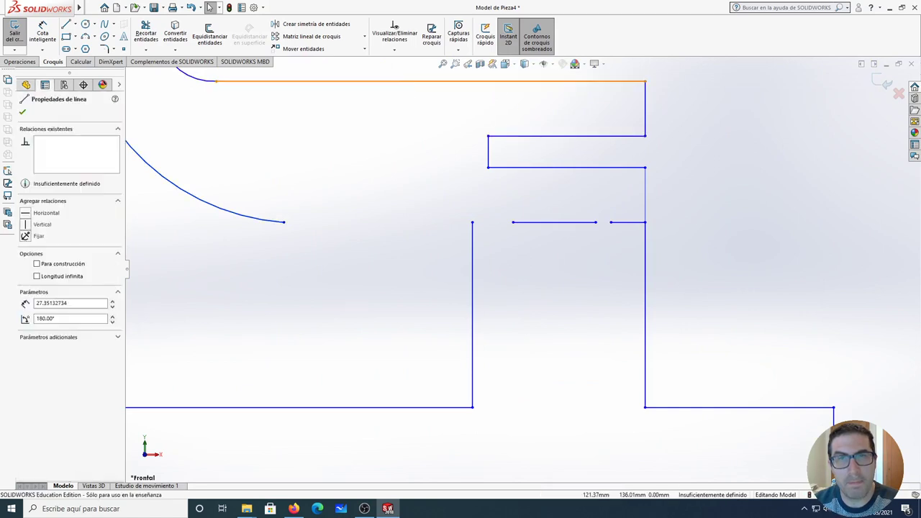
pyautogui.click(396, 89)
pyautogui.moveTo(397, 89); pyautogui.dragTo(700, 219)
pyautogui.press('Delete')
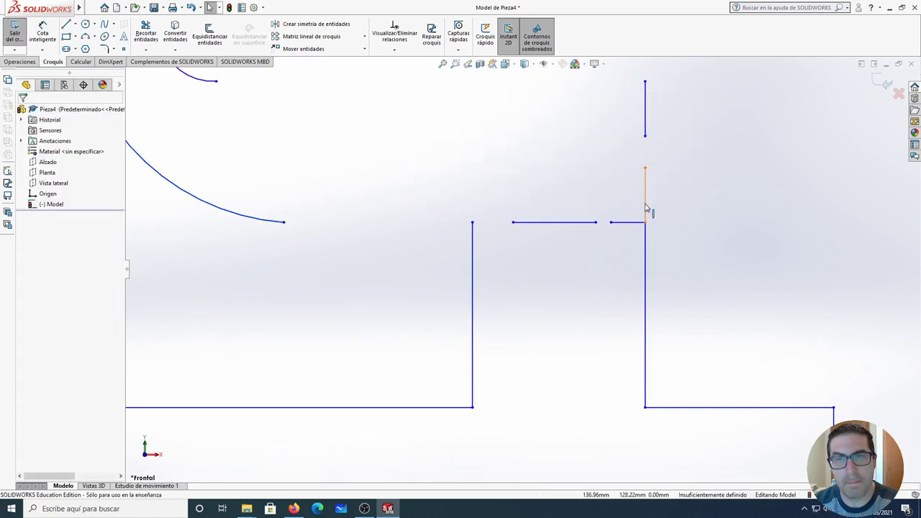
pyautogui.click(647, 198)
pyautogui.press('Delete')
pyautogui.click(646, 129)
pyautogui.press('Delete')
# - Delete the curved hair arcs above the profile's top edge
pyautogui.scroll(5, 257, 182)
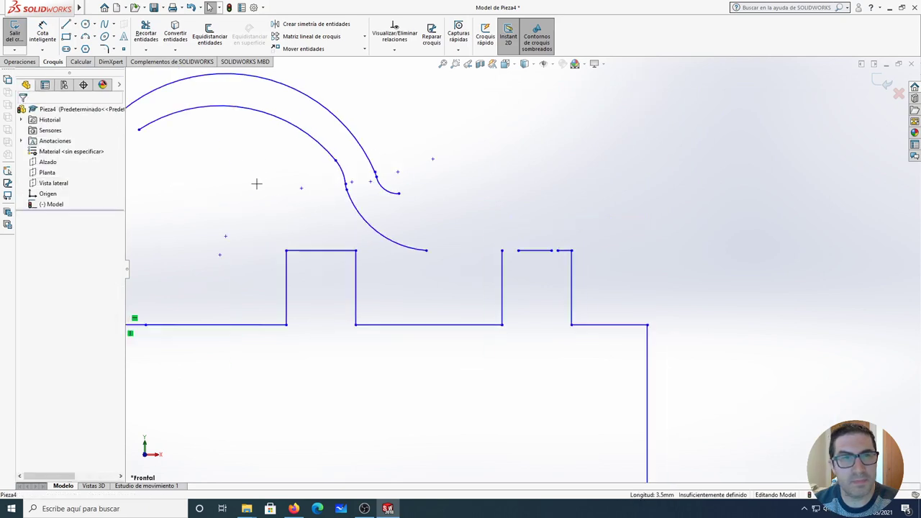
pyautogui.scroll(2, 216, 148)
pyautogui.moveTo(267, 149)
pyautogui.mouseDown()
pyautogui.moveTo(524, 253)
pyautogui.moveTo(494, 249)
pyautogui.mouseUp()
pyautogui.press('Delete')
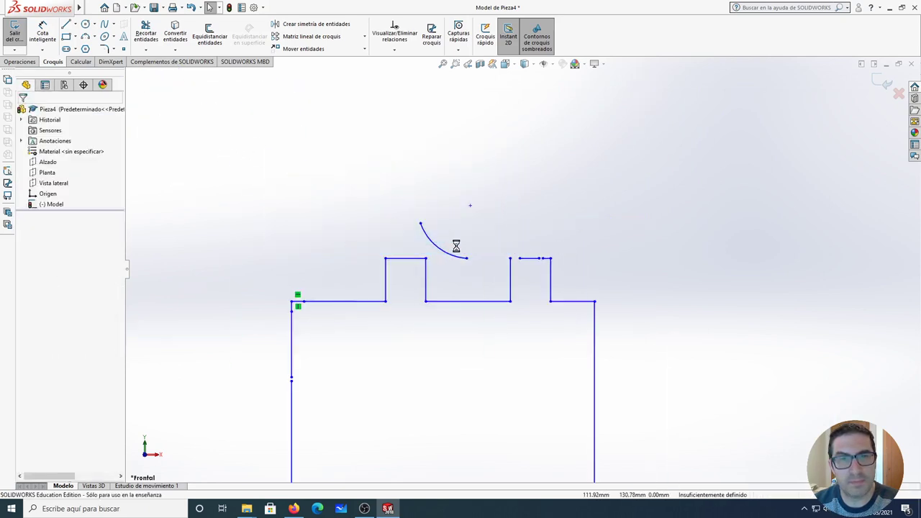
pyautogui.press('Delete')
pyautogui.scroll(-2, 528, 259)
pyautogui.scroll(-2, 529, 264)
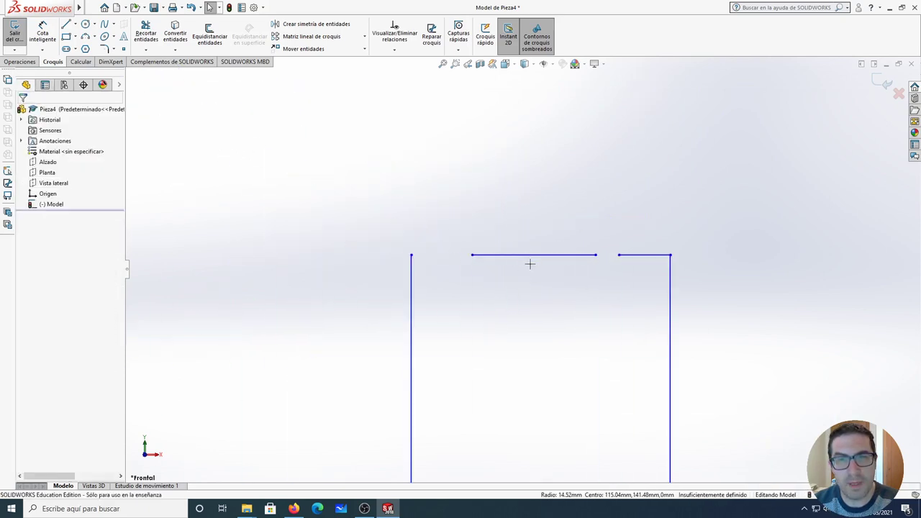
# - Drag the top line's endpoints onto the neighbouring corners to close both gaps
pyautogui.moveTo(472, 256); pyautogui.dragTo(421, 257)
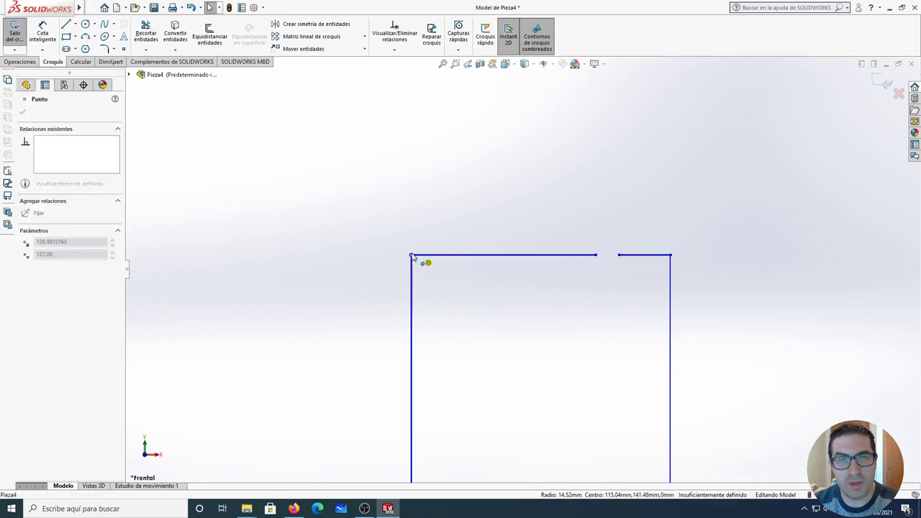
pyautogui.press('Escape')
pyautogui.moveTo(596, 256); pyautogui.dragTo(619, 256)
pyautogui.press('Escape')
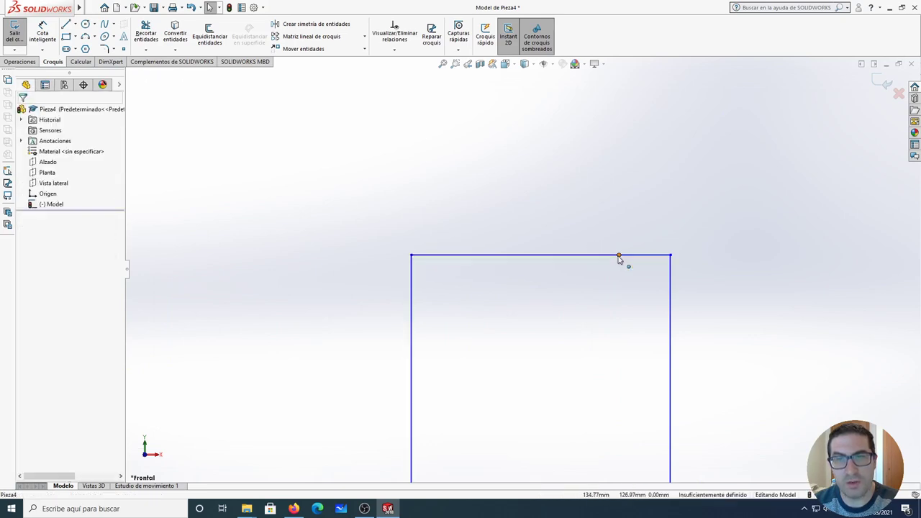
pyautogui.scroll(2, 601, 274)
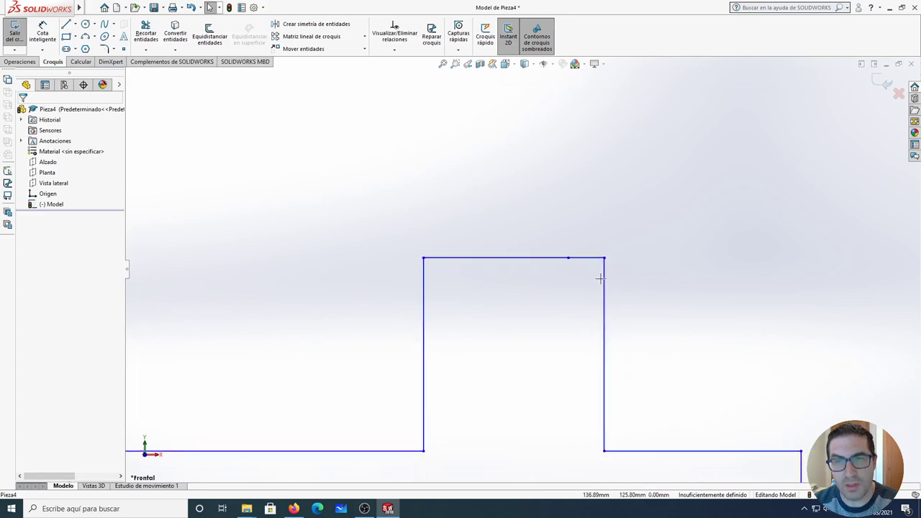
pyautogui.scroll(2, 564, 267)
pyautogui.scroll(-3, 530, 263)
pyautogui.scroll(-3, 532, 250)
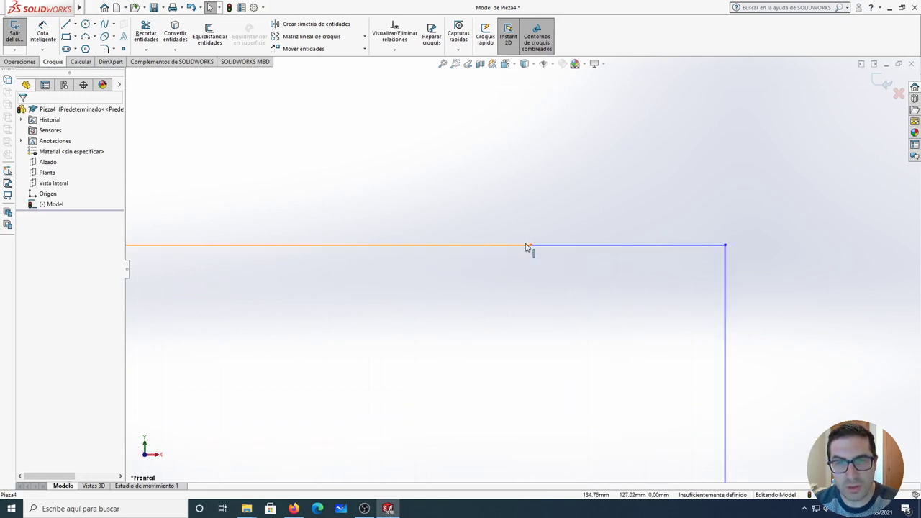
pyautogui.scroll(2, 533, 281)
pyautogui.scroll(3, 511, 331)
pyautogui.scroll(2, 499, 366)
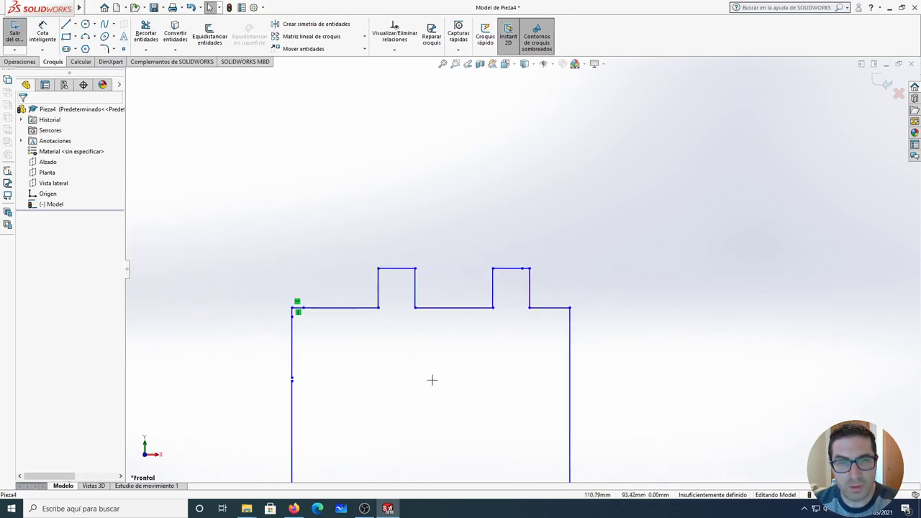
pyautogui.scroll(3, 437, 385)
pyautogui.scroll(2, 465, 424)
pyautogui.scroll(-2, 496, 396)
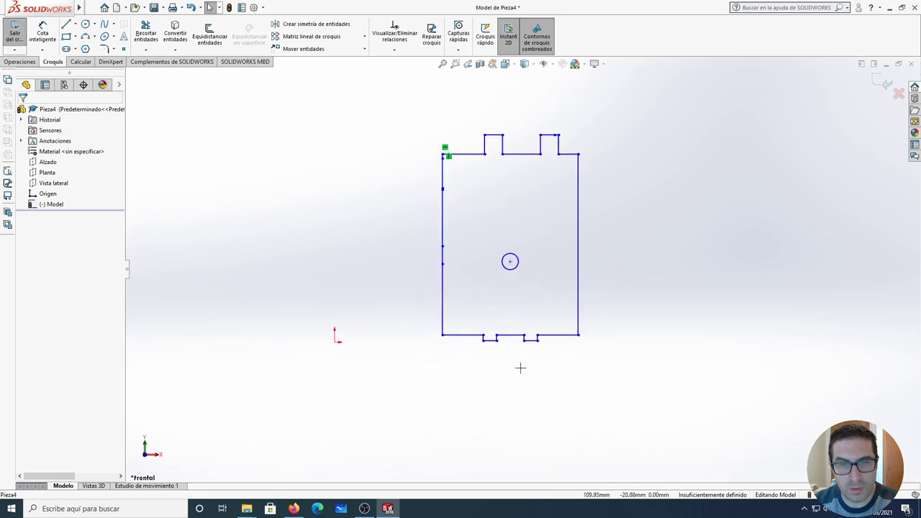
pyautogui.scroll(-1, 512, 314)
pyautogui.scroll(-1, 540, 245)
pyautogui.scroll(1, 532, 180)
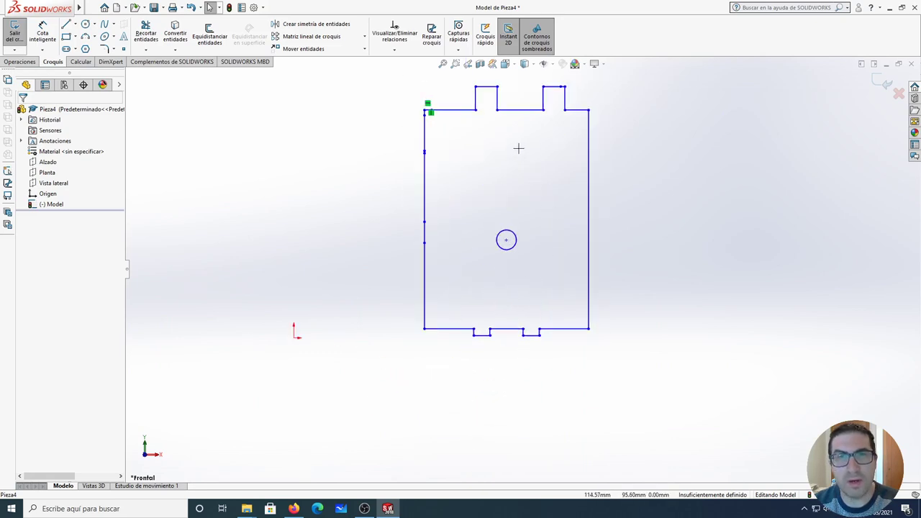
pyautogui.scroll(2, 493, 129)
# - Run Reparar croquis, raising the gap size to 1.20699497 mm so one gap is found
pyautogui.click(431, 36)
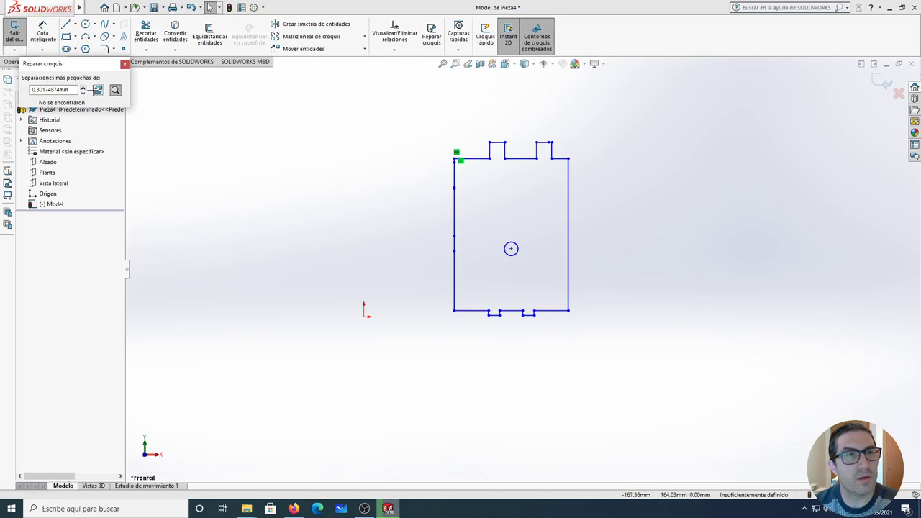
pyautogui.click(83, 87)
pyautogui.click(82, 87)
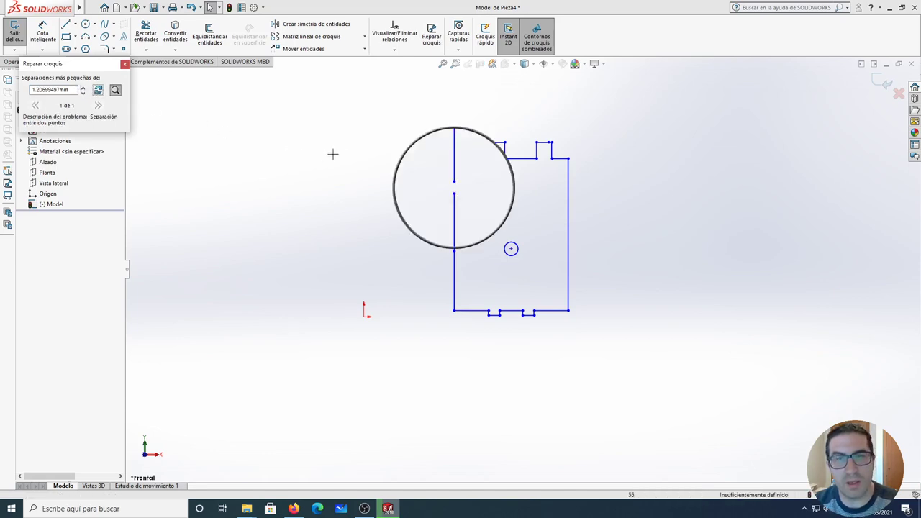
pyautogui.press('Escape')
# - Drag the lower line's endpoint onto the upper endpoint to close the left-edge gap in the outline
pyautogui.scroll(-2, 456, 192)
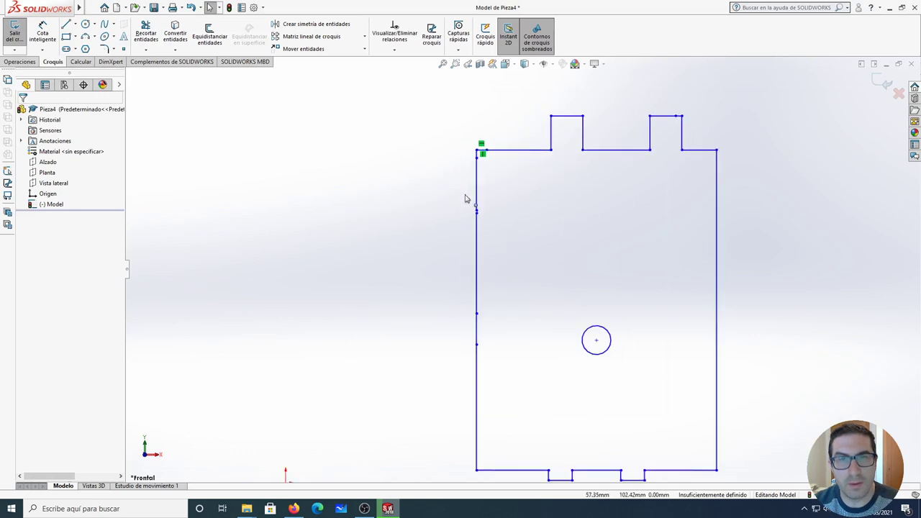
pyautogui.scroll(-3, 465, 198)
pyautogui.scroll(-2, 504, 238)
pyautogui.scroll(-1, 496, 253)
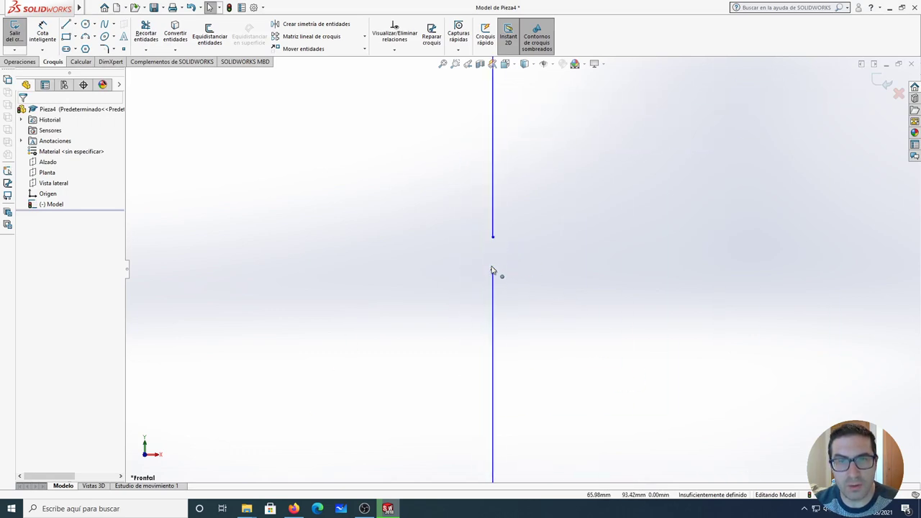
pyautogui.moveTo(492, 271); pyautogui.dragTo(493, 237)
pyautogui.scroll(1, 504, 241)
pyautogui.scroll(3, 581, 227)
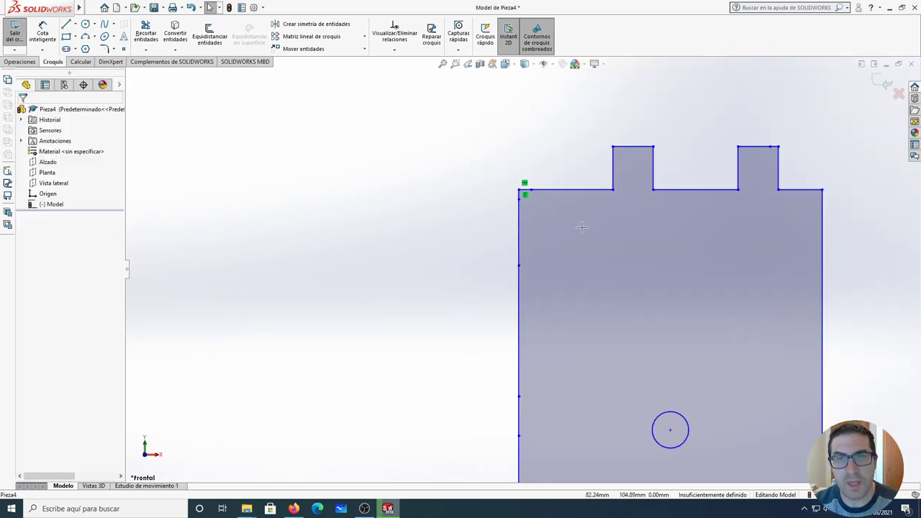
pyautogui.scroll(5, 582, 230)
pyautogui.scroll(-1, 647, 288)
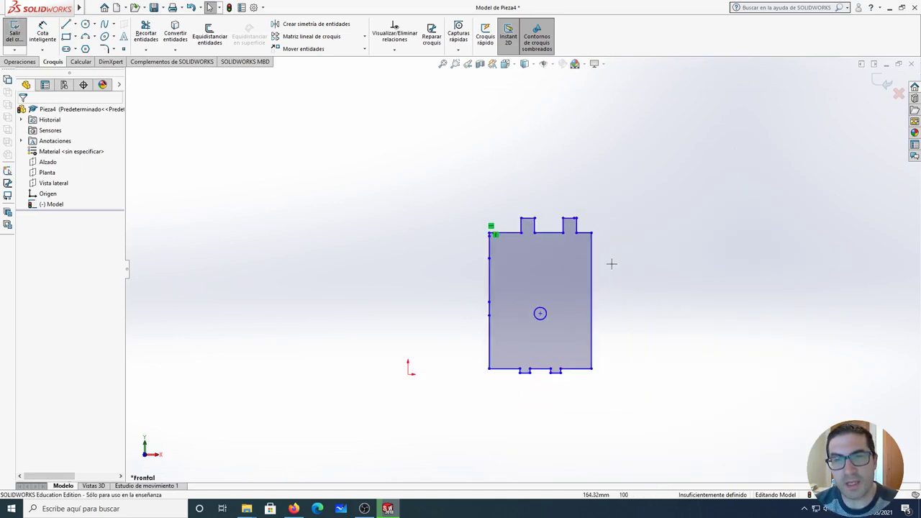
pyautogui.scroll(-3, 586, 256)
pyautogui.scroll(2, 525, 265)
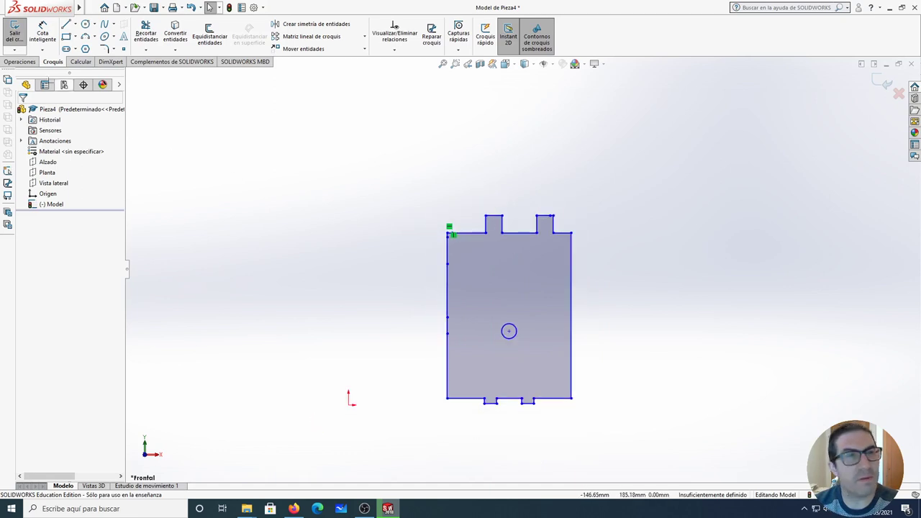
# - Extrude the base outline sketch 3 mm as Saliente-Extruir1
pyautogui.click(8, 32)
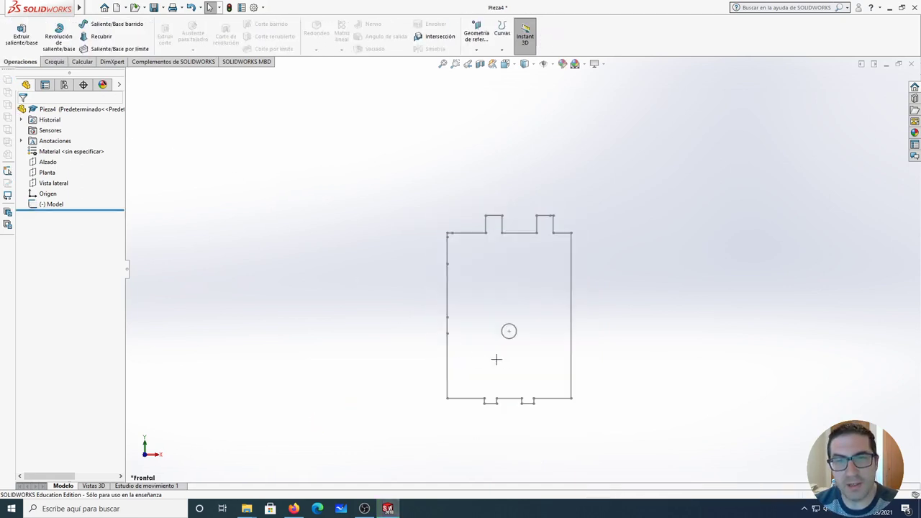
pyautogui.click(21, 35)
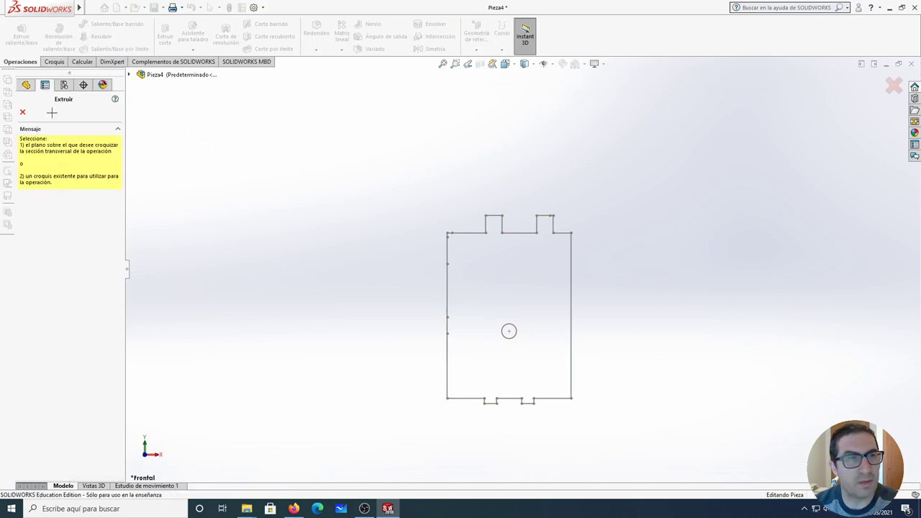
pyautogui.press('Escape')
pyautogui.click(51, 203)
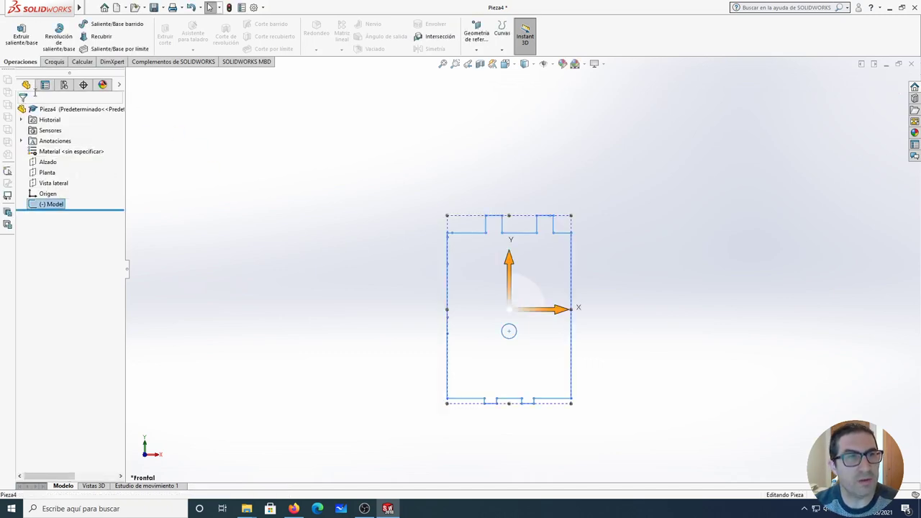
pyautogui.click(21, 35)
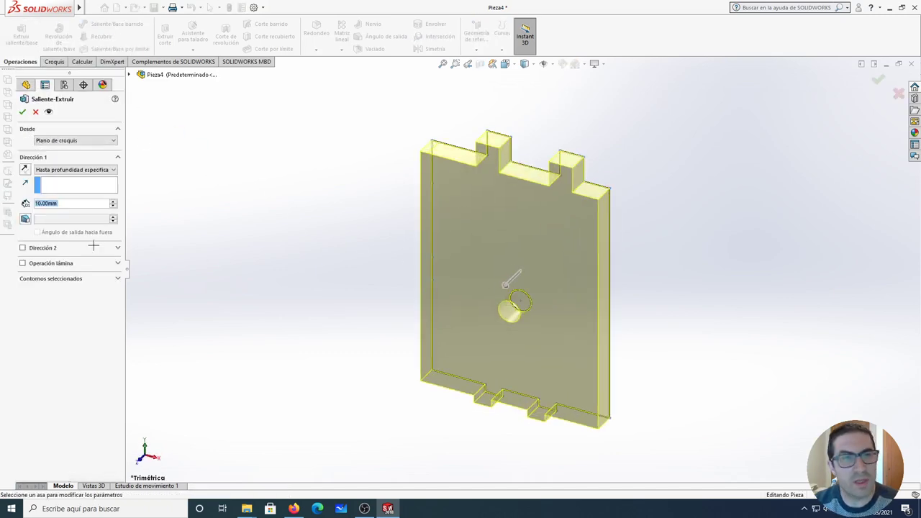
pyautogui.write('3')
pyautogui.press('Return')
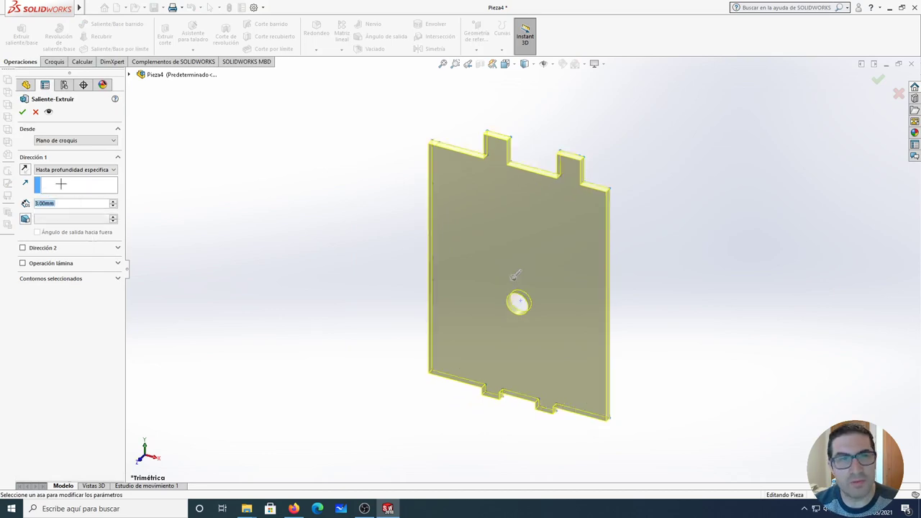
pyautogui.click(22, 112)
pyautogui.scroll(5, 520, 244)
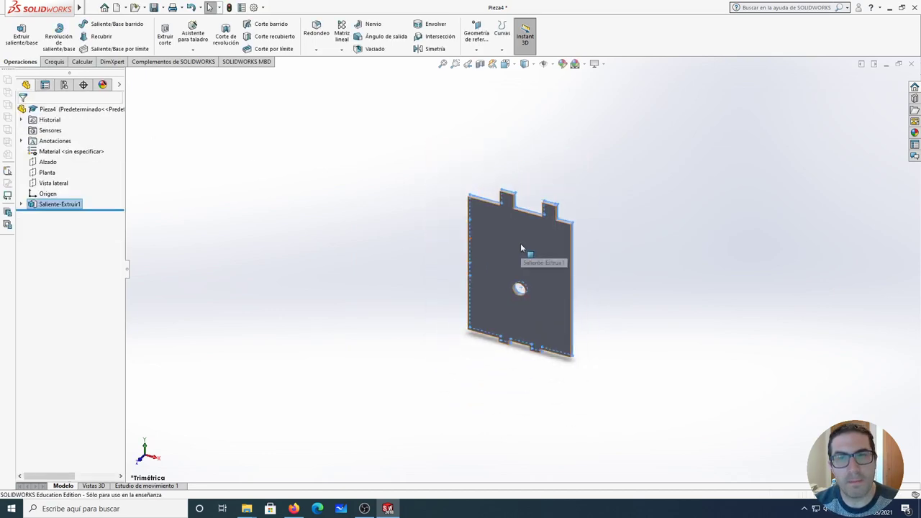
pyautogui.moveTo(526, 251)
pyautogui.mouseDown(button='middle')
pyautogui.moveTo(531, 185)
pyautogui.moveTo(494, 339)
pyautogui.moveTo(477, 222)
pyautogui.moveTo(459, 258)
pyautogui.moveTo(487, 201)
pyautogui.mouseUp(button='middle')
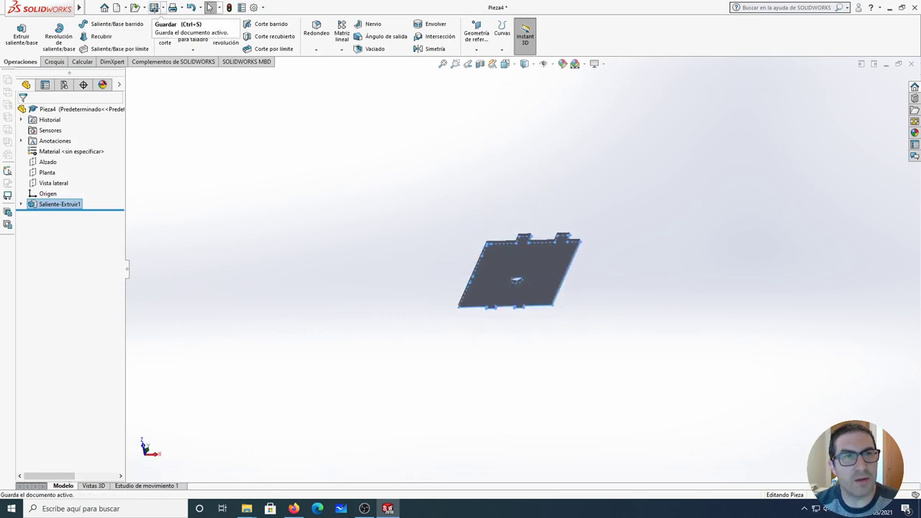
# - Save the Pieza4 plate part as goku_base.SLDPRT
pyautogui.click(154, 8)
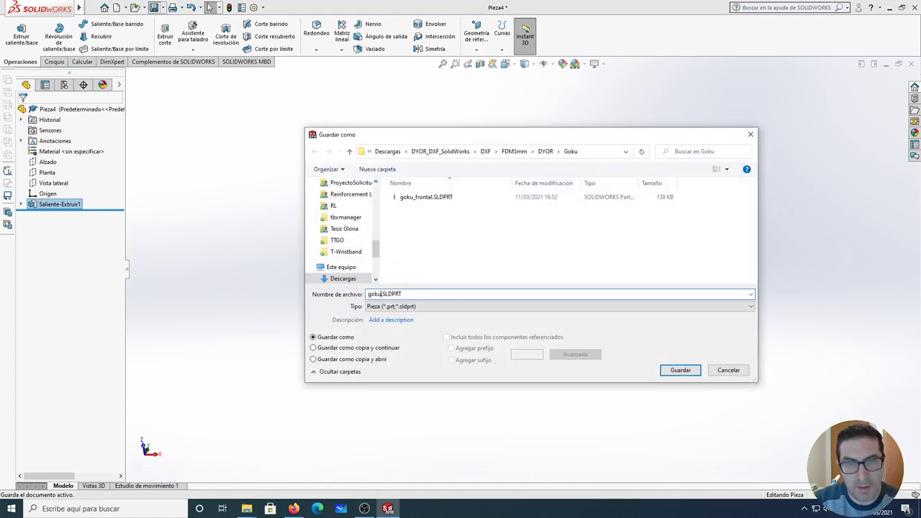
pyautogui.write('e')
pyautogui.press('Return')
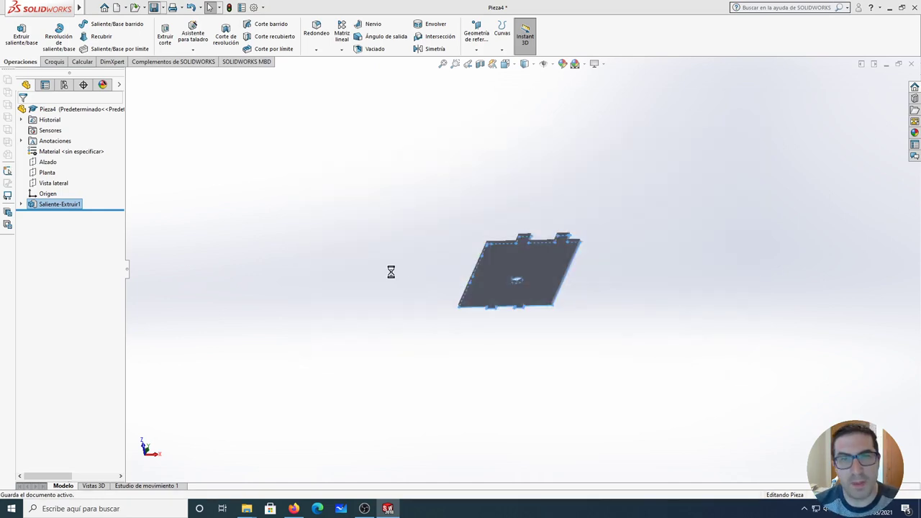
pyautogui.click(285, 166)
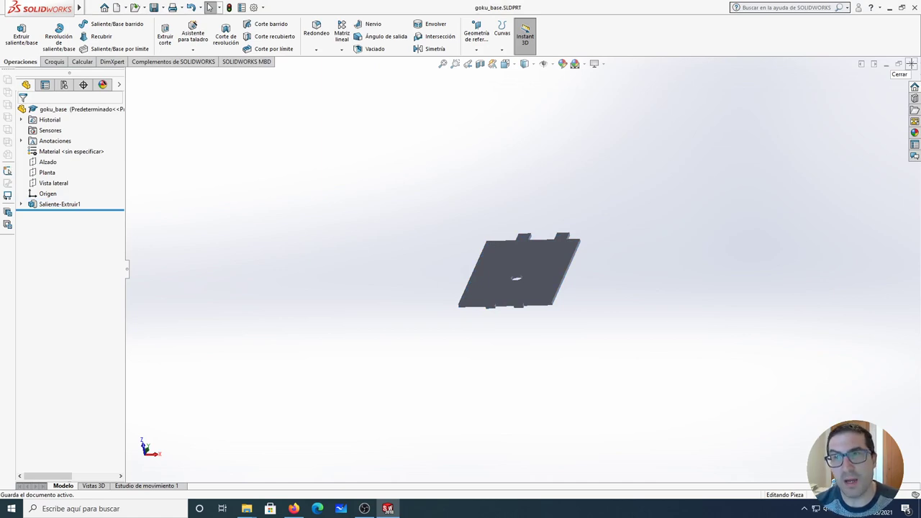
# - Close the goku_base part and create a new assembly document
pyautogui.click(911, 63)
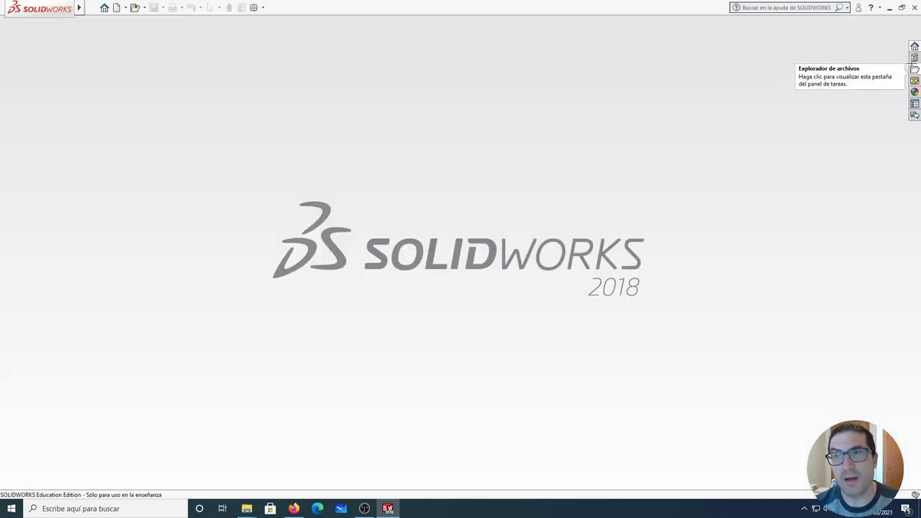
pyautogui.click(95, 9)
pyautogui.click(105, 23)
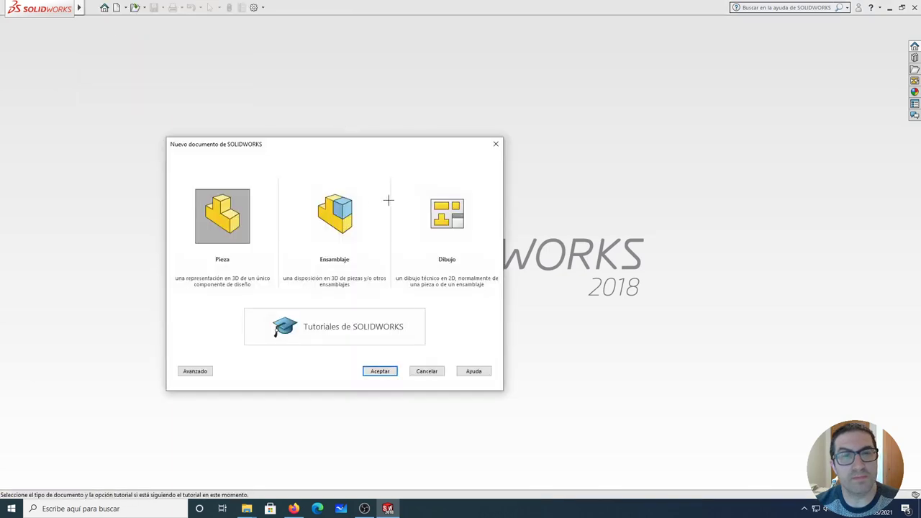
pyautogui.click(334, 211)
pyautogui.click(381, 372)
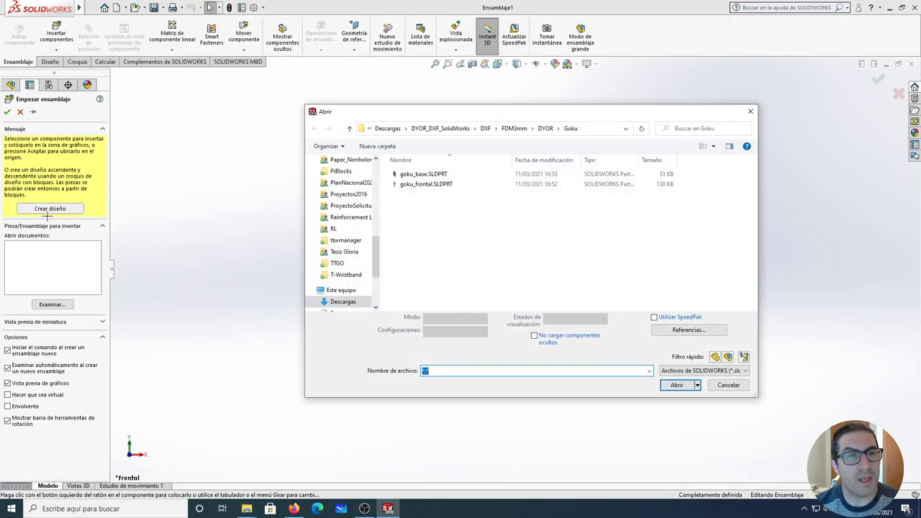
# - Insert goku_base and goku_frontal, placing the figure beside the plate
pyautogui.click(424, 176)
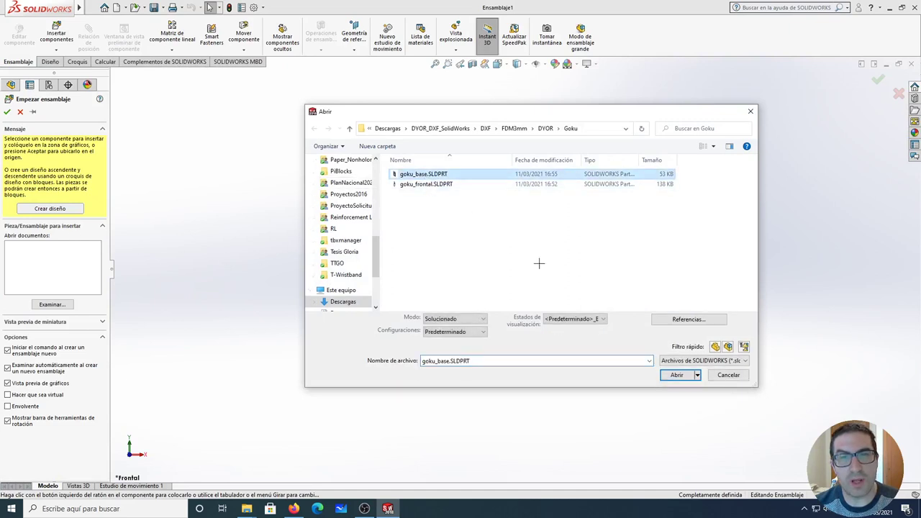
pyautogui.click(665, 372)
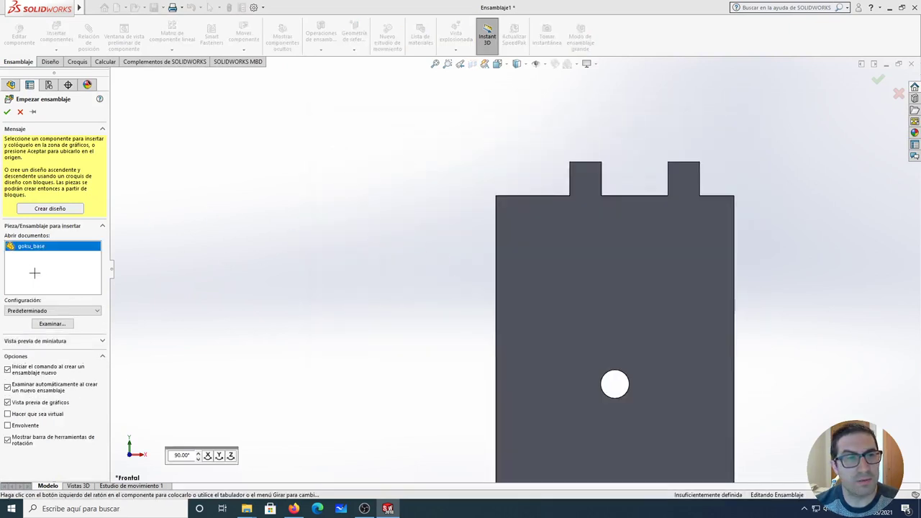
pyautogui.click(51, 324)
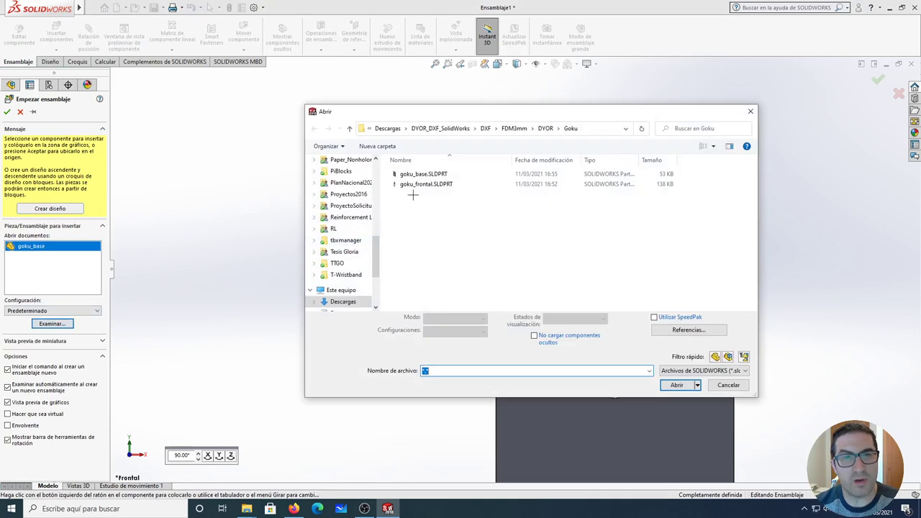
pyautogui.click(425, 184)
pyautogui.click(675, 375)
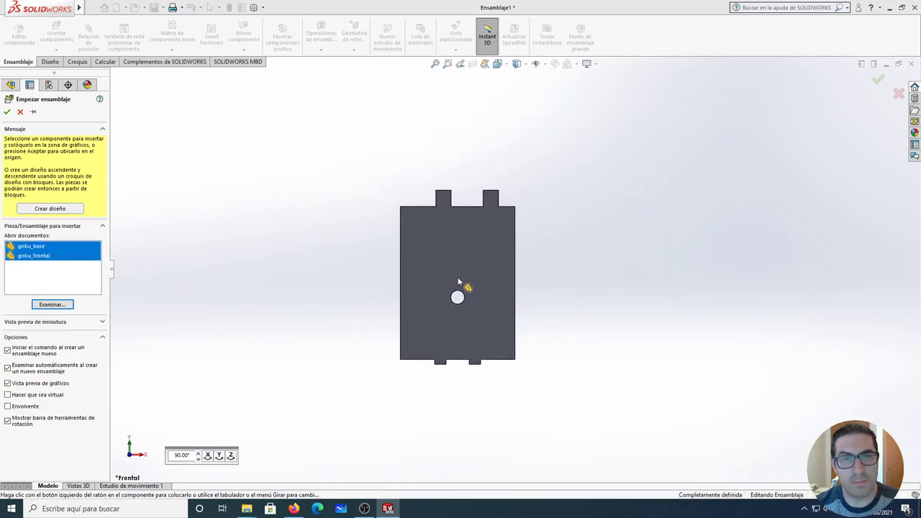
pyautogui.click(458, 279)
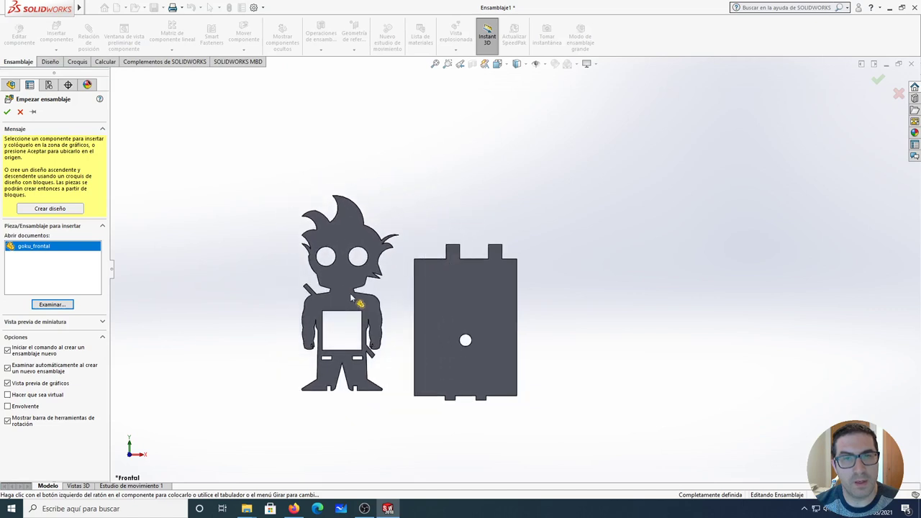
pyautogui.click(352, 296)
# - Select a face on goku_frontal together with the goku_base front edge face
pyautogui.moveTo(430, 346)
pyautogui.mouseDown(button='middle')
pyautogui.moveTo(423, 206)
pyautogui.moveTo(374, 331)
pyautogui.mouseUp(button='middle')
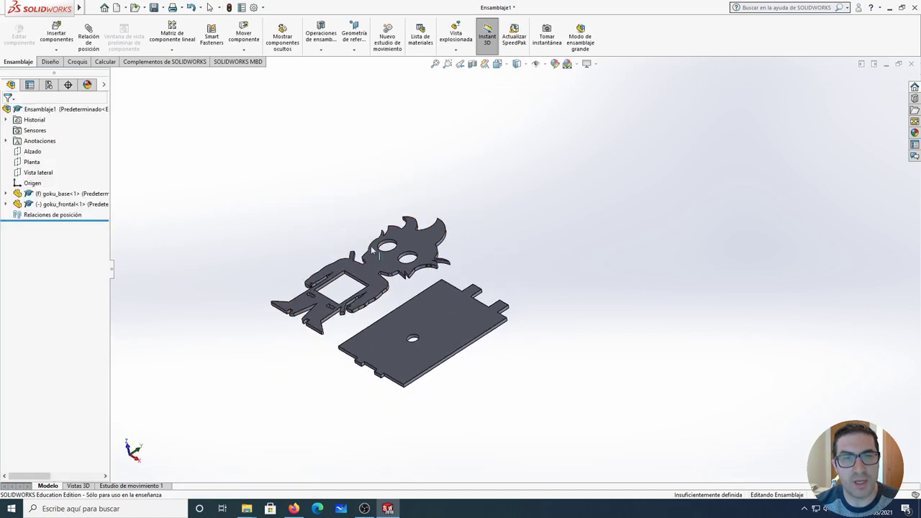
pyautogui.scroll(-3, 366, 339)
pyautogui.scroll(2, 474, 322)
pyautogui.scroll(-1, 553, 314)
pyautogui.moveTo(553, 315)
pyautogui.mouseDown(button='middle')
pyautogui.moveTo(551, 268)
pyautogui.moveTo(569, 277)
pyautogui.mouseUp(button='middle')
pyautogui.scroll(-1, 526, 291)
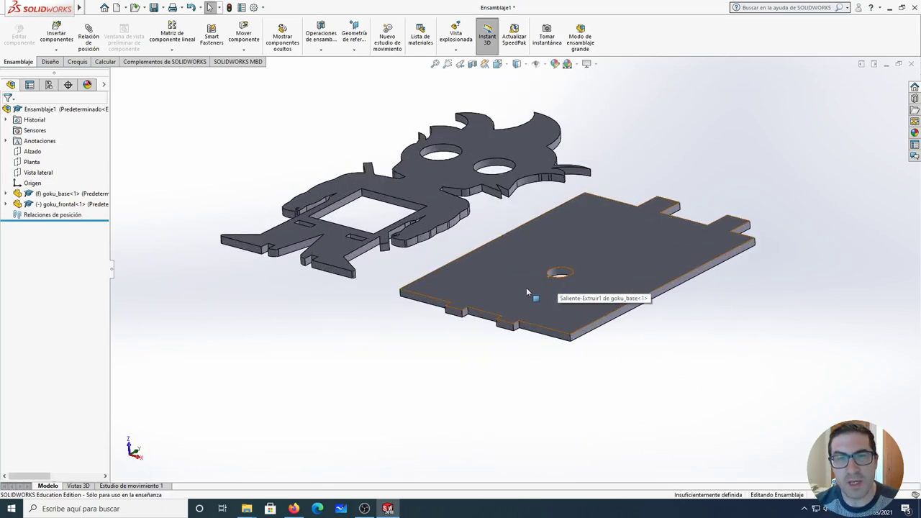
pyautogui.scroll(-2, 499, 298)
pyautogui.scroll(1, 485, 305)
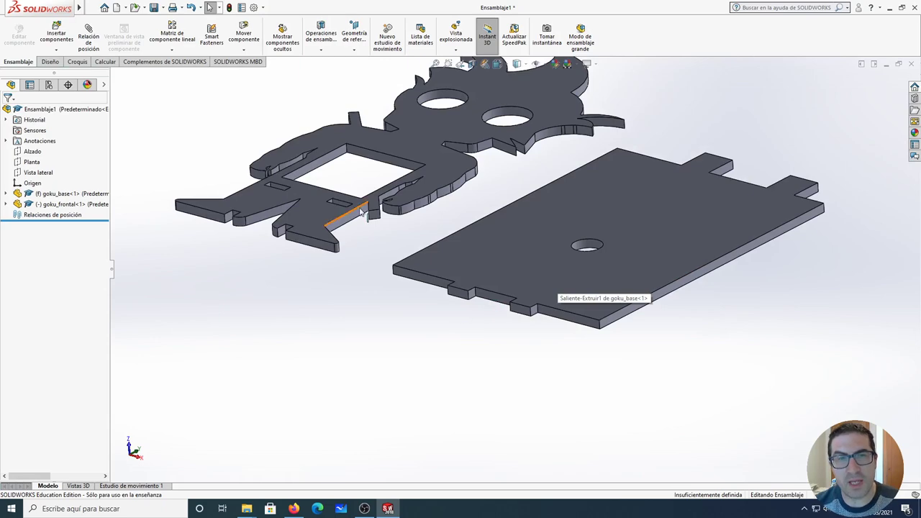
pyautogui.moveTo(358, 257)
pyautogui.mouseDown(button='middle')
pyautogui.moveTo(362, 276)
pyautogui.moveTo(323, 187)
pyautogui.moveTo(333, 163)
pyautogui.moveTo(326, 262)
pyautogui.mouseUp(button='middle')
pyautogui.click(328, 263)
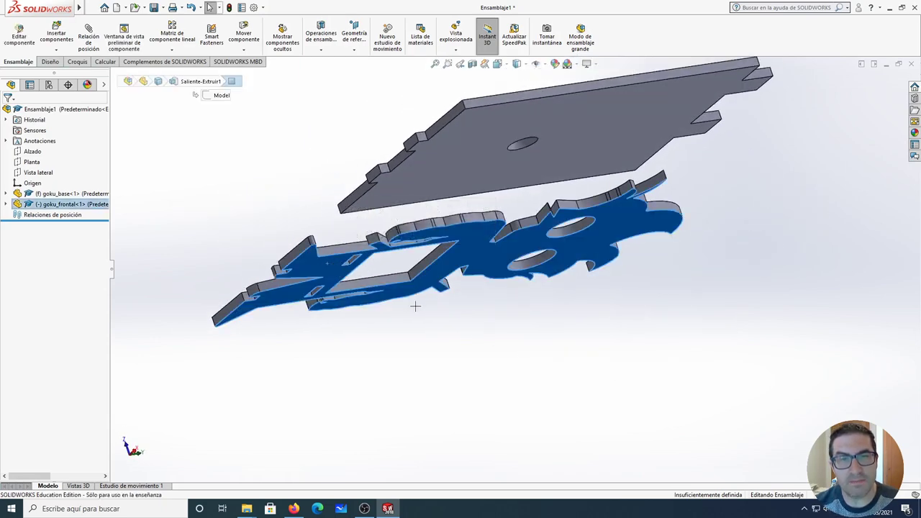
pyautogui.moveTo(415, 307)
pyautogui.mouseDown(button='middle')
pyautogui.moveTo(421, 343)
pyautogui.moveTo(448, 353)
pyautogui.moveTo(423, 297)
pyautogui.moveTo(421, 390)
pyautogui.moveTo(438, 378)
pyautogui.mouseUp(button='middle')
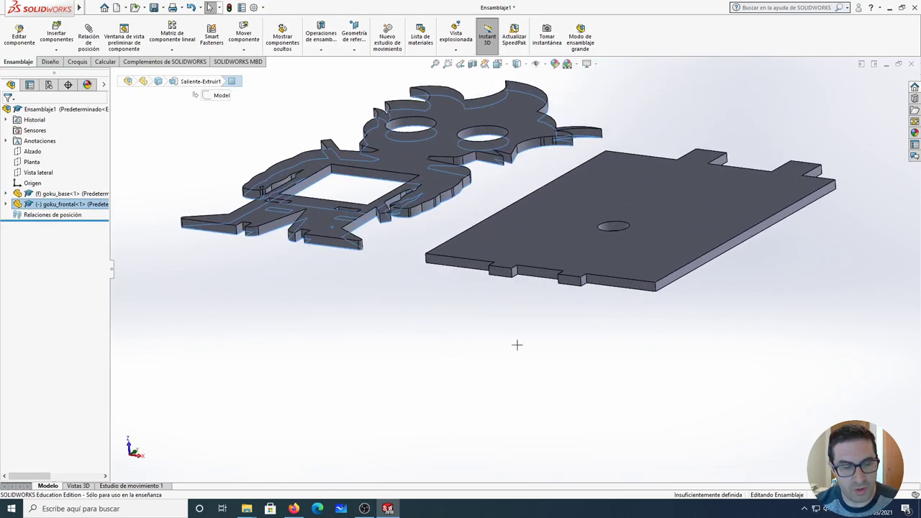
pyautogui.keyDown('ctrl'); pyautogui.click(614, 285); pyautogui.keyUp('ctrl')
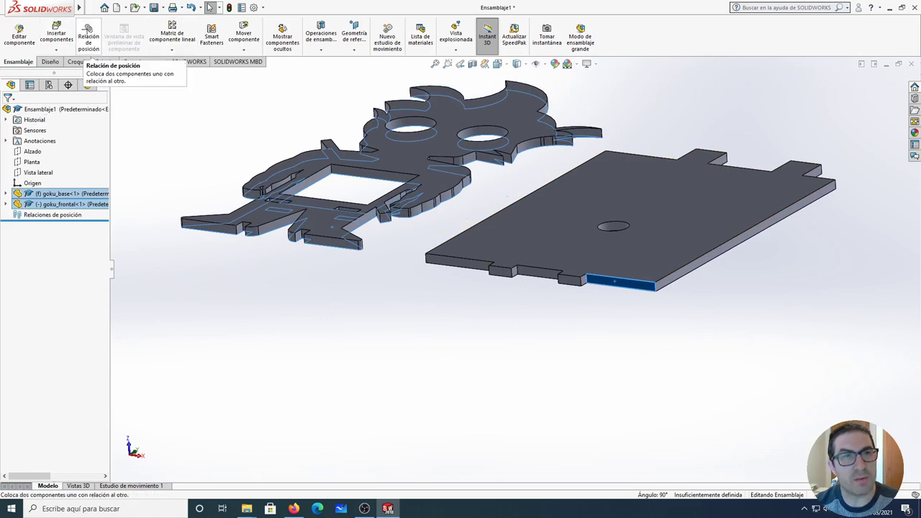
# - Add the Coincidente1 mate between the figure face and the plate's front edge face
pyautogui.click(87, 36)
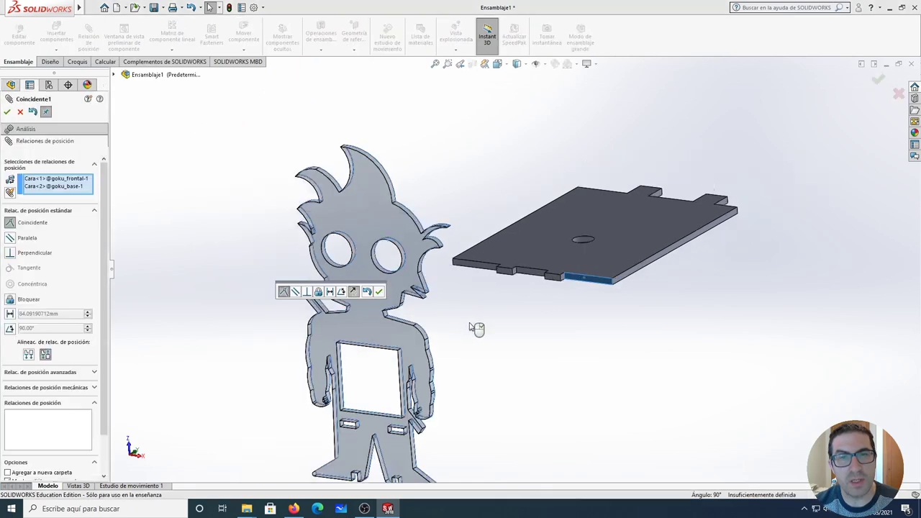
pyautogui.moveTo(504, 339)
pyautogui.mouseDown(button='middle')
pyautogui.moveTo(448, 345)
pyautogui.moveTo(450, 358)
pyautogui.mouseUp(button='middle')
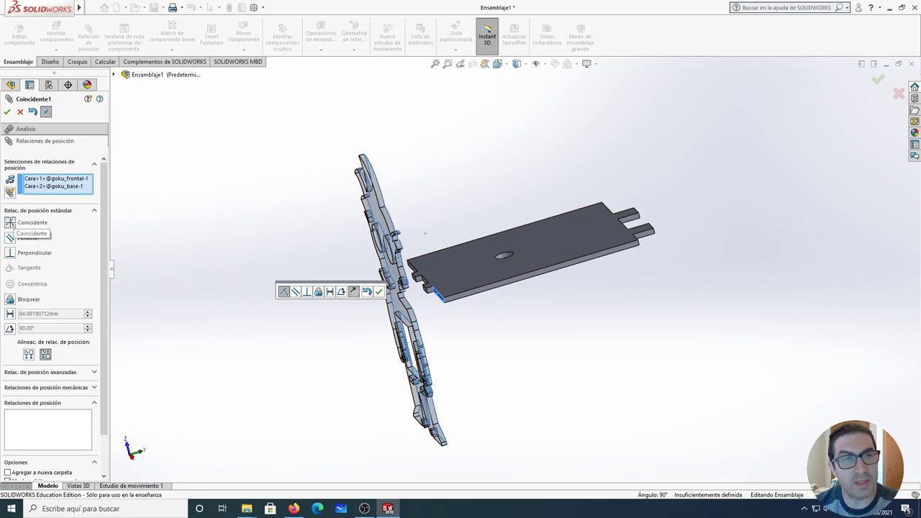
pyautogui.moveTo(354, 302); pyautogui.dragTo(416, 365, button='middle')
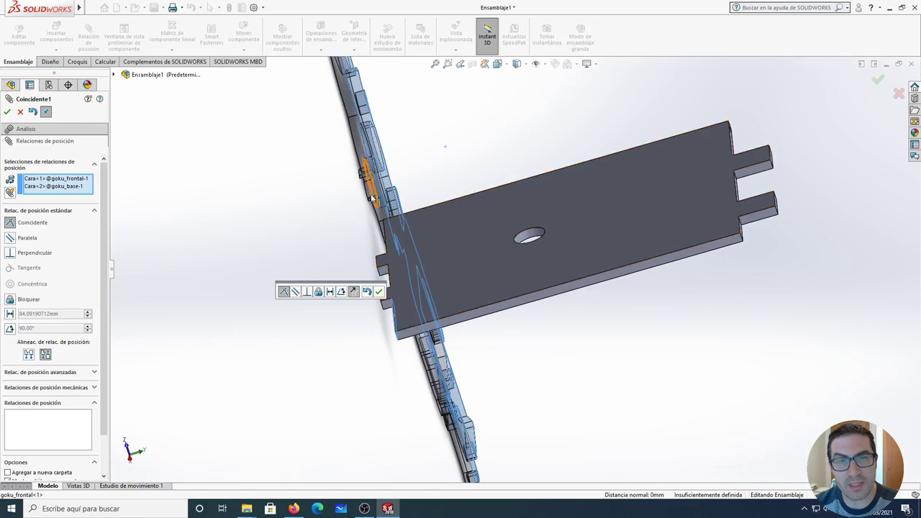
pyautogui.moveTo(416, 365)
pyautogui.mouseDown(button='middle')
pyautogui.moveTo(427, 189)
pyautogui.moveTo(551, 323)
pyautogui.mouseUp(button='middle')
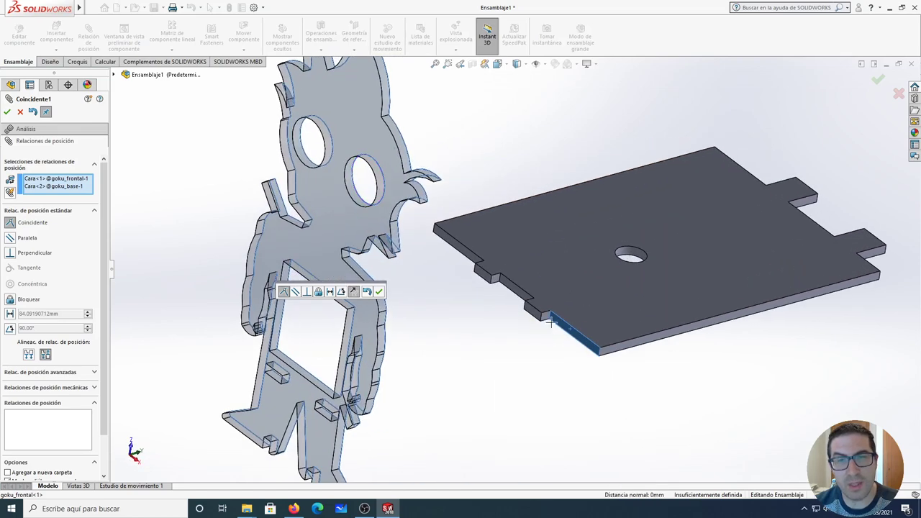
pyautogui.press('Return')
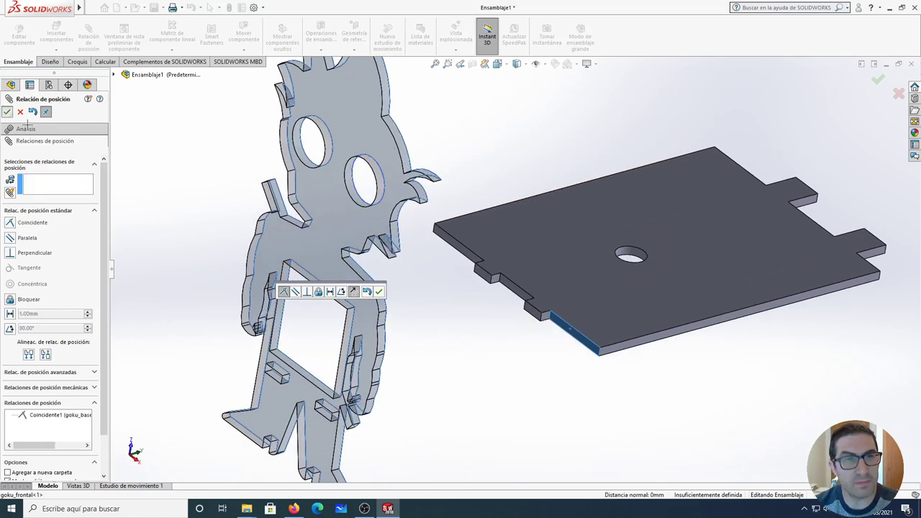
pyautogui.scroll(3, 576, 309)
pyautogui.scroll(2, 504, 302)
pyautogui.scroll(1, 454, 293)
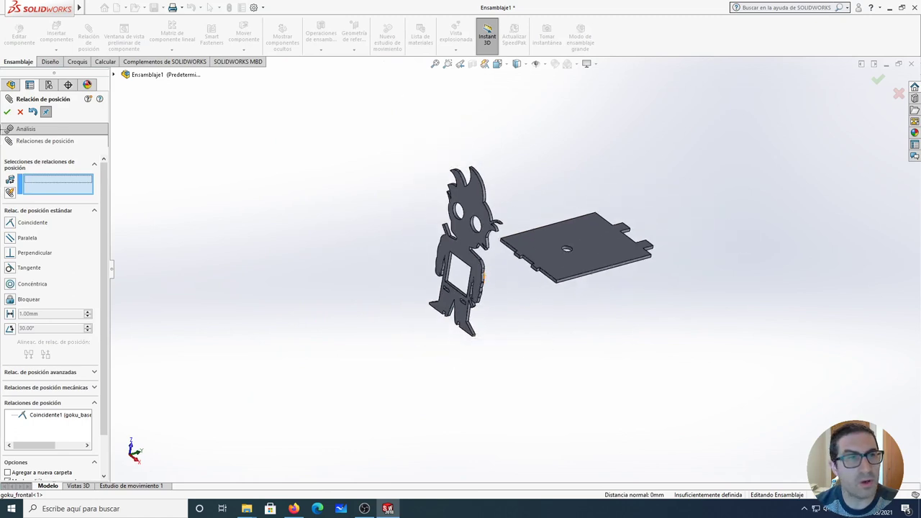
pyautogui.click(7, 112)
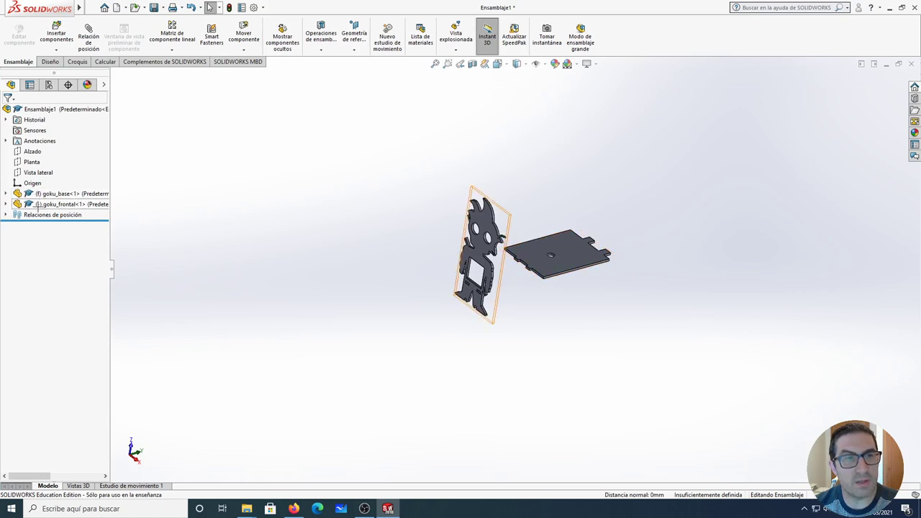
pyautogui.scroll(-1, 510, 248)
pyautogui.scroll(-2, 509, 249)
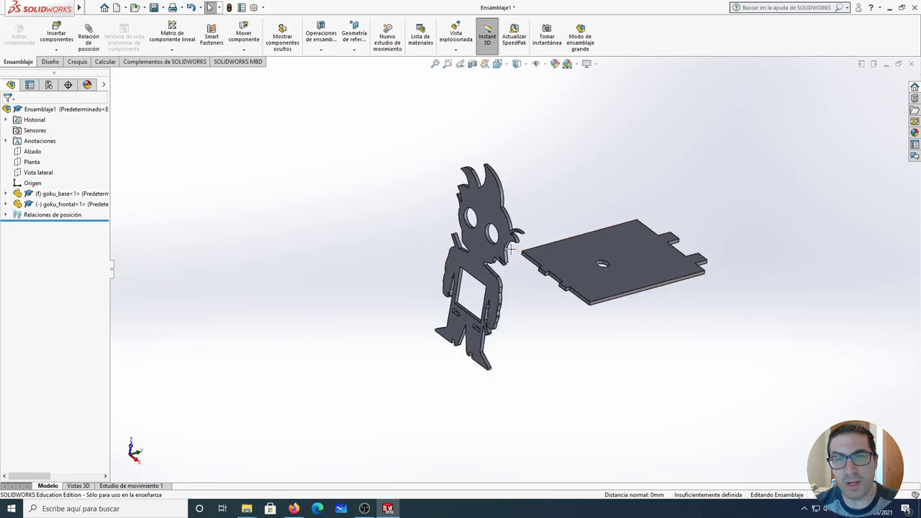
pyautogui.moveTo(510, 244); pyautogui.dragTo(476, 229, button='middle')
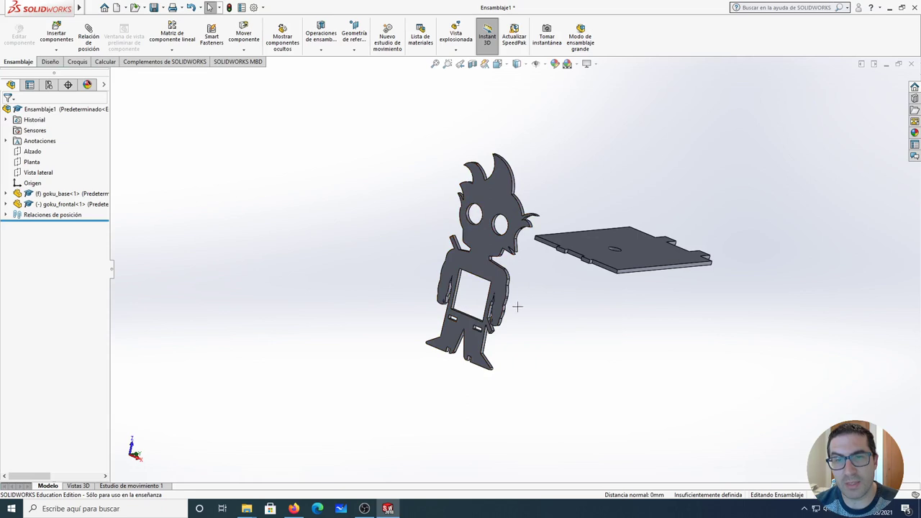
# - Drag goku_frontal with Move Component until it sits clear of the base plate
pyautogui.moveTo(518, 307); pyautogui.dragTo(501, 303, button='middle')
pyautogui.scroll(-1, 558, 257)
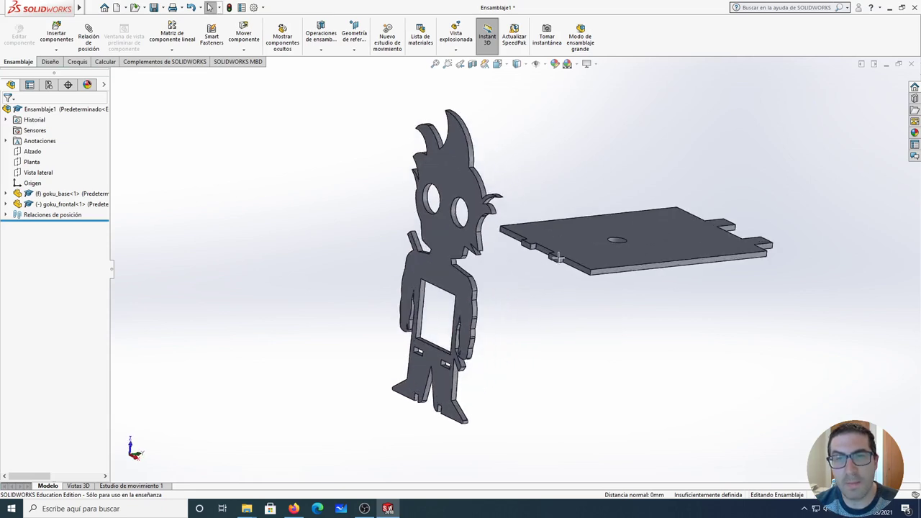
pyautogui.moveTo(431, 341); pyautogui.dragTo(578, 304, button='middle')
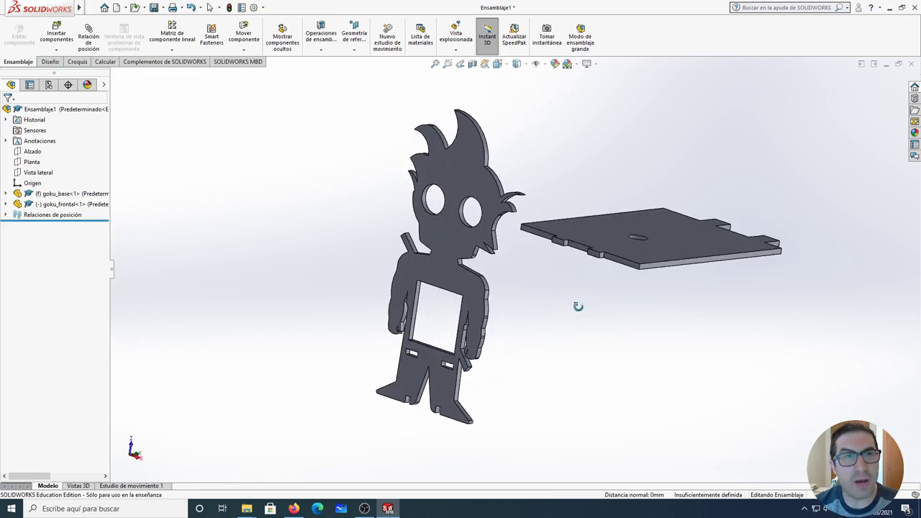
pyautogui.click(244, 32)
pyautogui.moveTo(464, 171); pyautogui.dragTo(477, 222)
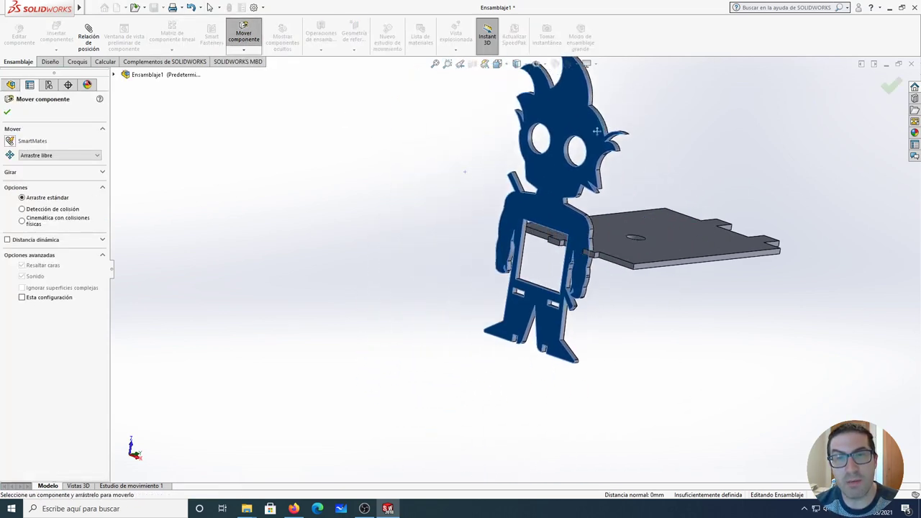
pyautogui.moveTo(478, 222); pyautogui.dragTo(499, 192)
pyautogui.moveTo(579, 259); pyautogui.dragTo(528, 177, button='middle')
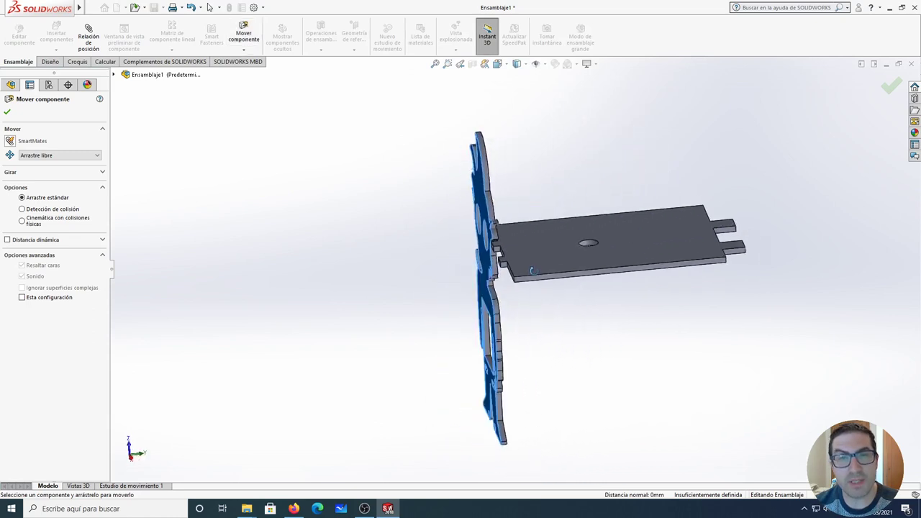
pyautogui.moveTo(529, 176); pyautogui.dragTo(413, 237)
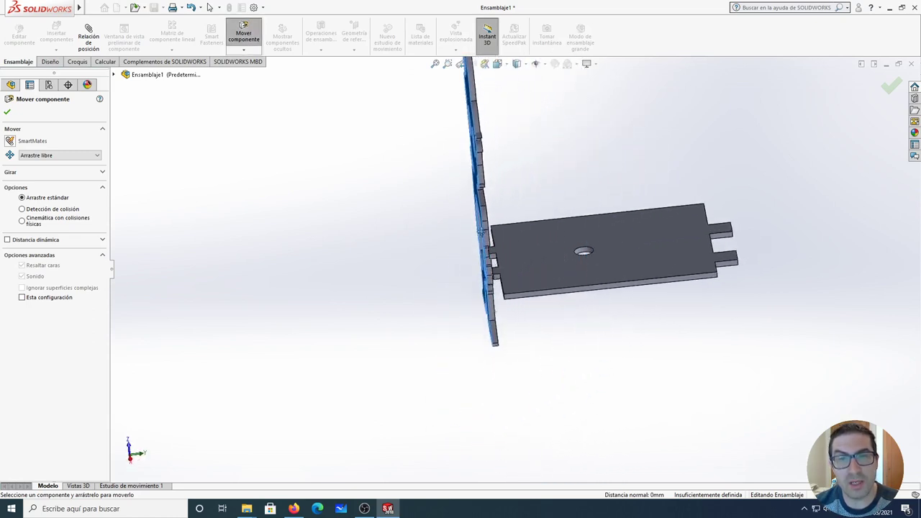
pyautogui.moveTo(518, 290)
pyautogui.mouseDown(button='middle')
pyautogui.moveTo(496, 292)
pyautogui.moveTo(540, 282)
pyautogui.moveTo(502, 315)
pyautogui.moveTo(509, 331)
pyautogui.moveTo(517, 316)
pyautogui.moveTo(508, 298)
pyautogui.moveTo(526, 308)
pyautogui.moveTo(540, 291)
pyautogui.mouseUp(button='middle')
pyautogui.scroll(3, 543, 280)
pyautogui.scroll(2, 543, 280)
# - Select the slot face on the Goku figure's leg
pyautogui.press('Escape')
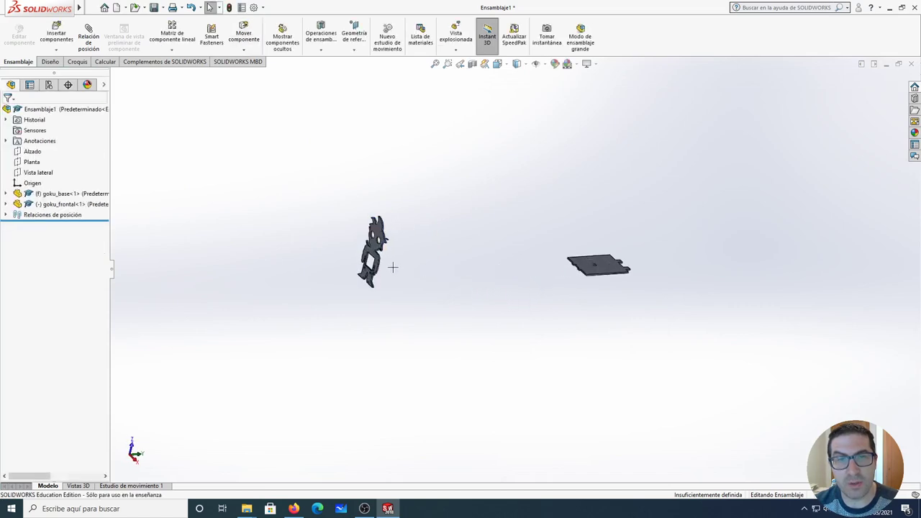
pyautogui.scroll(-3, 391, 269)
pyautogui.scroll(-3, 391, 276)
pyautogui.scroll(-2, 452, 285)
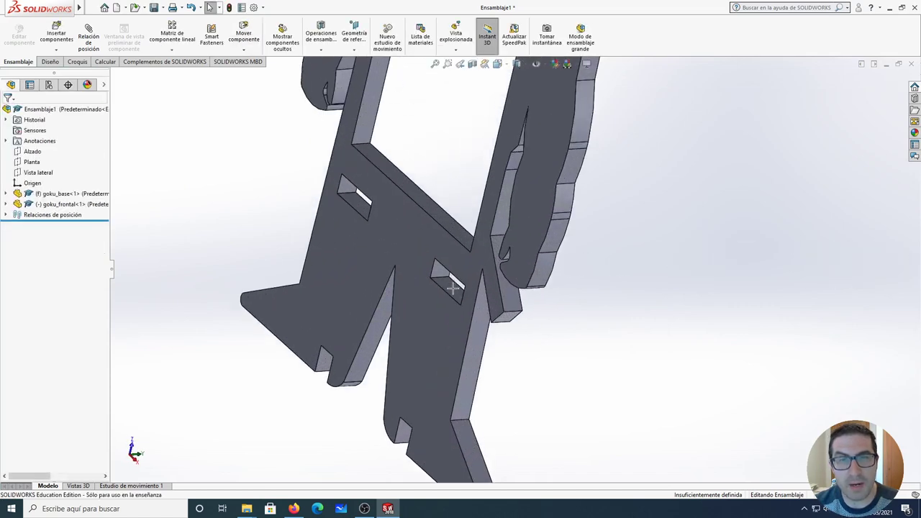
pyautogui.click(452, 288)
pyautogui.scroll(2, 464, 282)
pyautogui.scroll(4, 547, 279)
pyautogui.scroll(2, 568, 277)
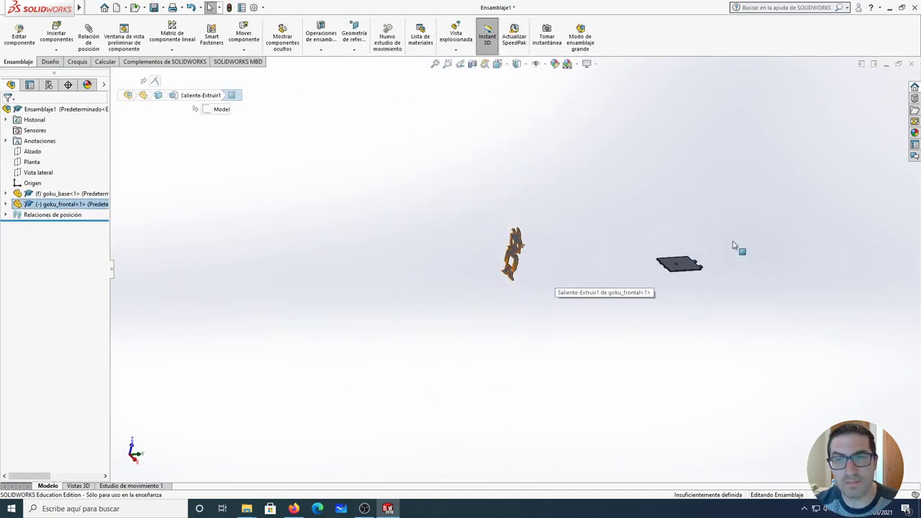
pyautogui.scroll(-3, 526, 291)
pyautogui.scroll(-3, 504, 308)
# - Mate that slot face coincident with the base plate's top face
pyautogui.moveTo(504, 309)
pyautogui.mouseDown(button='middle')
pyautogui.moveTo(512, 270)
pyautogui.moveTo(534, 265)
pyautogui.moveTo(570, 234)
pyautogui.moveTo(571, 214)
pyautogui.mouseUp(button='middle')
pyautogui.scroll(-2, 623, 164)
pyautogui.scroll(-2, 569, 254)
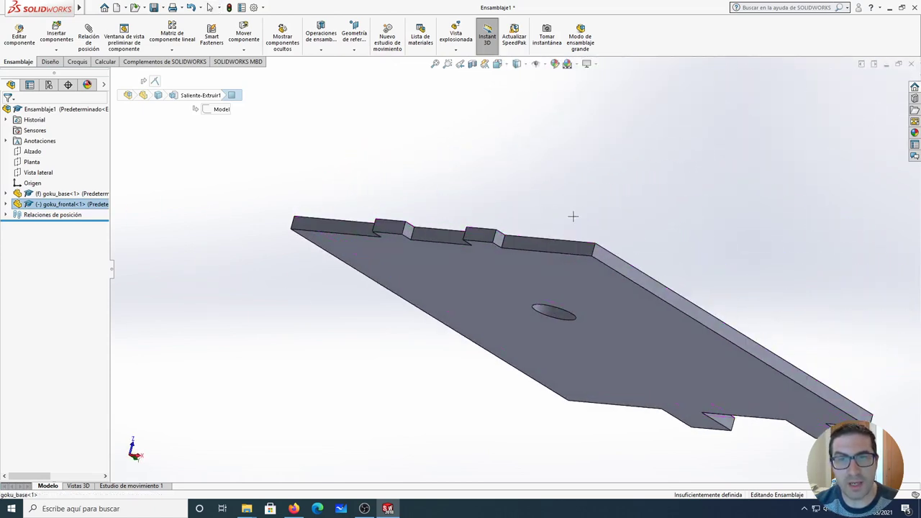
pyautogui.click(524, 258)
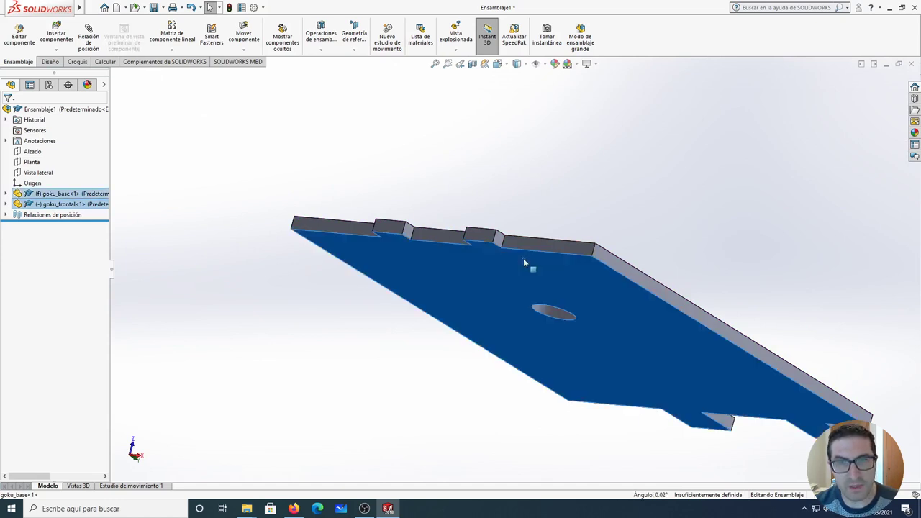
pyautogui.scroll(5, 524, 248)
pyautogui.scroll(2, 504, 244)
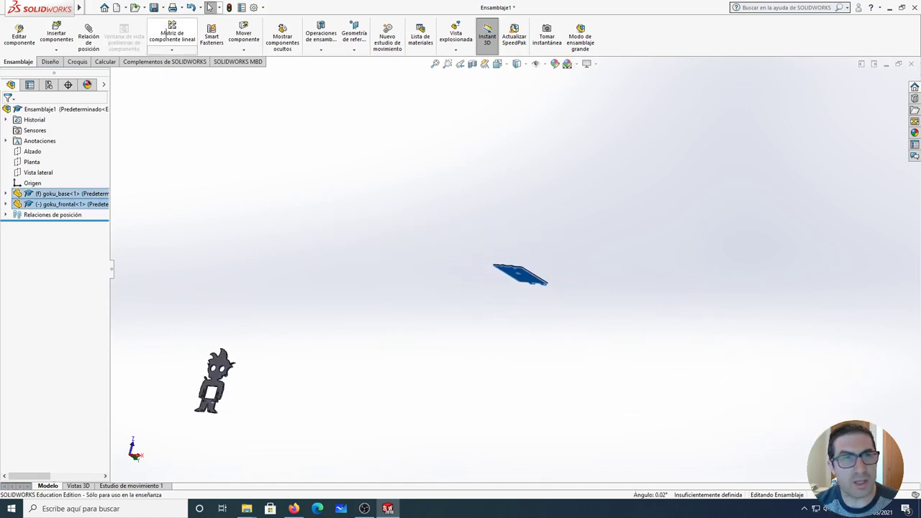
pyautogui.click(89, 32)
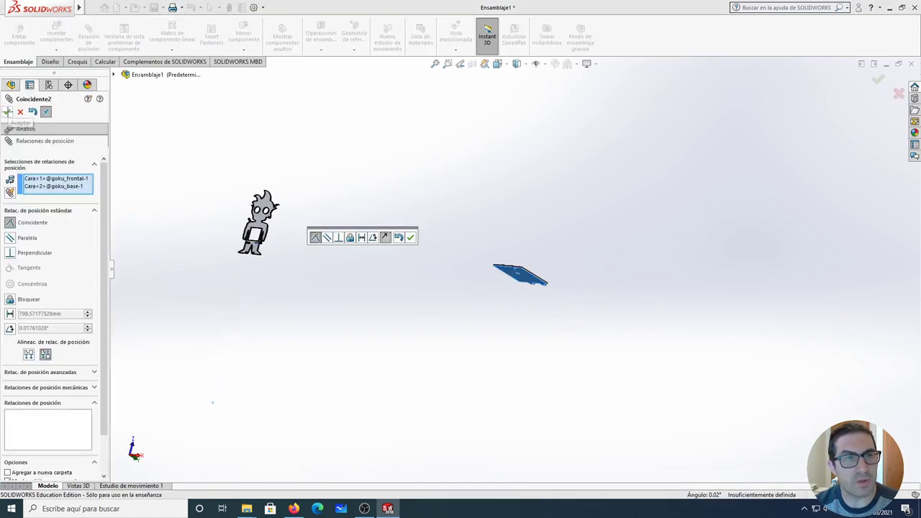
pyautogui.click(8, 111)
# - Select the inner face of one of the figure's leg slots
pyautogui.scroll(-1, 222, 226)
pyautogui.scroll(-2, 451, 306)
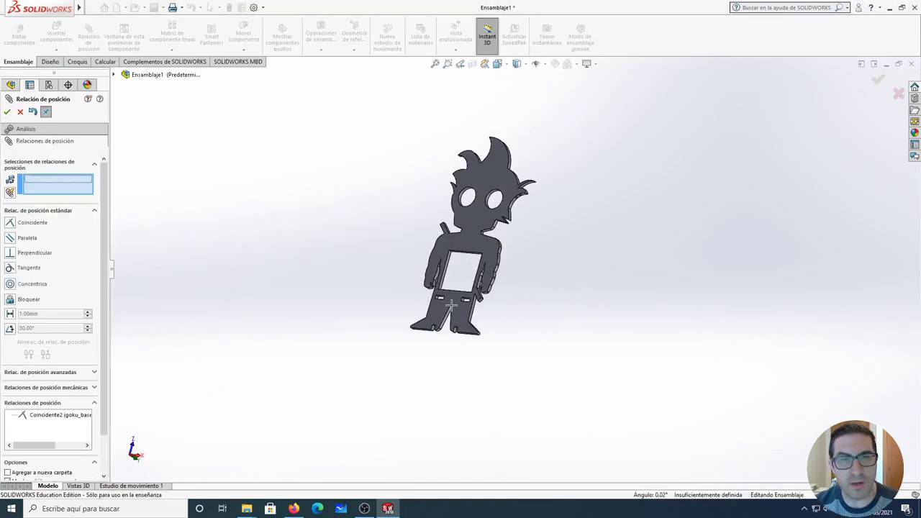
pyautogui.scroll(-2, 432, 275)
pyautogui.scroll(-2, 424, 268)
pyautogui.click(423, 251)
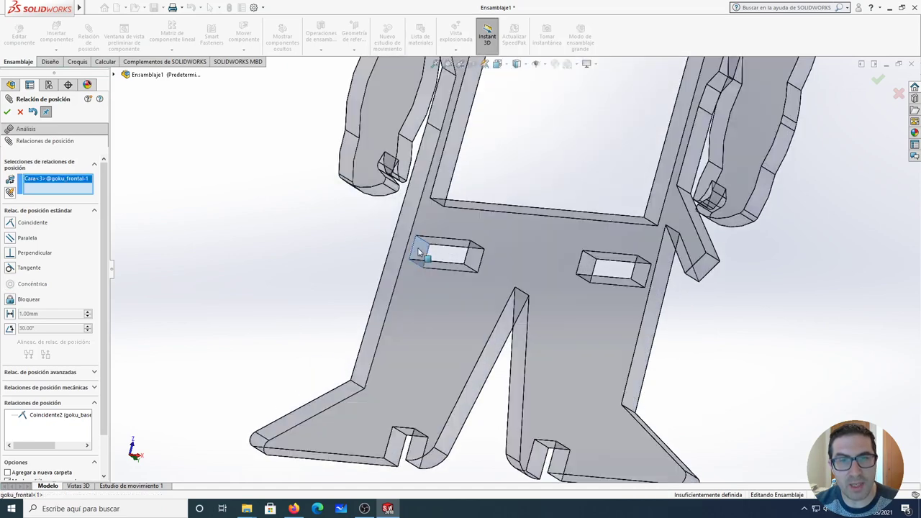
pyautogui.scroll(3, 421, 252)
pyautogui.scroll(2, 619, 264)
pyautogui.scroll(1, 677, 263)
pyautogui.scroll(-2, 688, 280)
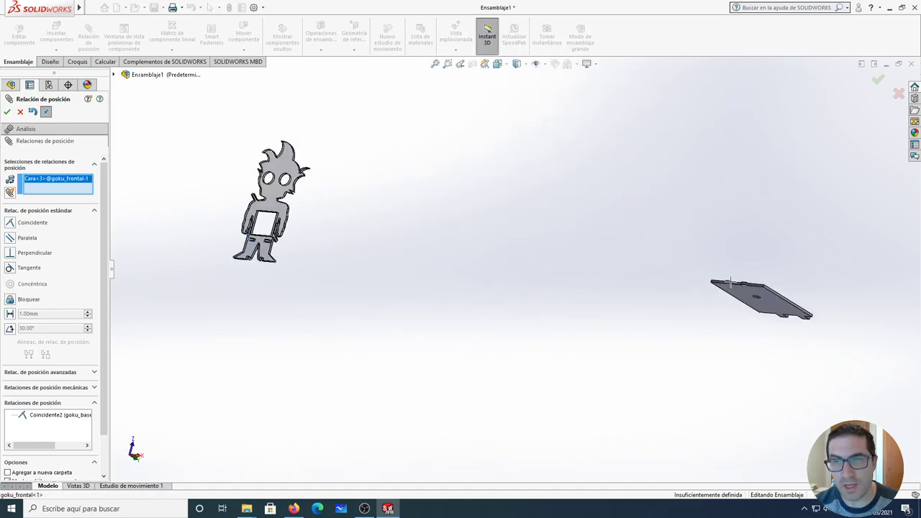
pyautogui.scroll(-2, 702, 288)
# - Make that slot face coincident with the plate face beside a tab, creating Coincidente4
pyautogui.moveTo(709, 295); pyautogui.dragTo(783, 333, button='middle')
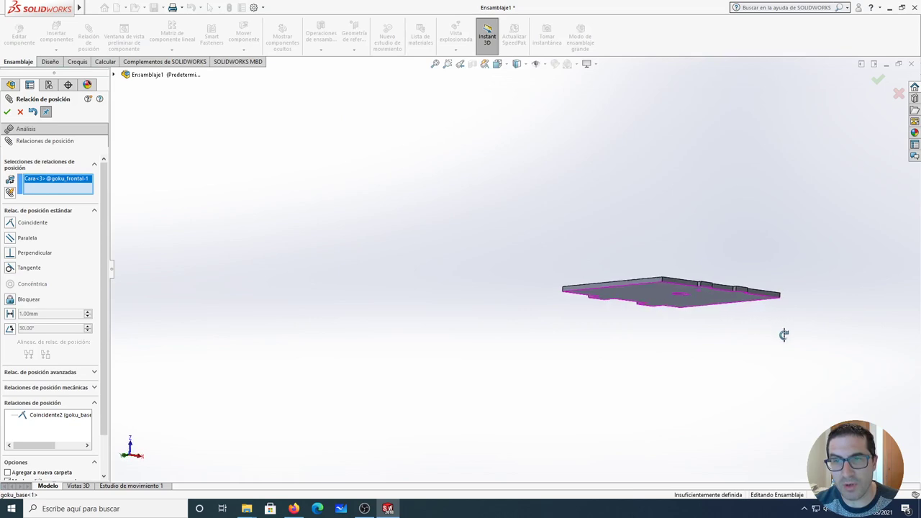
pyautogui.scroll(-3, 697, 276)
pyautogui.scroll(-2, 570, 311)
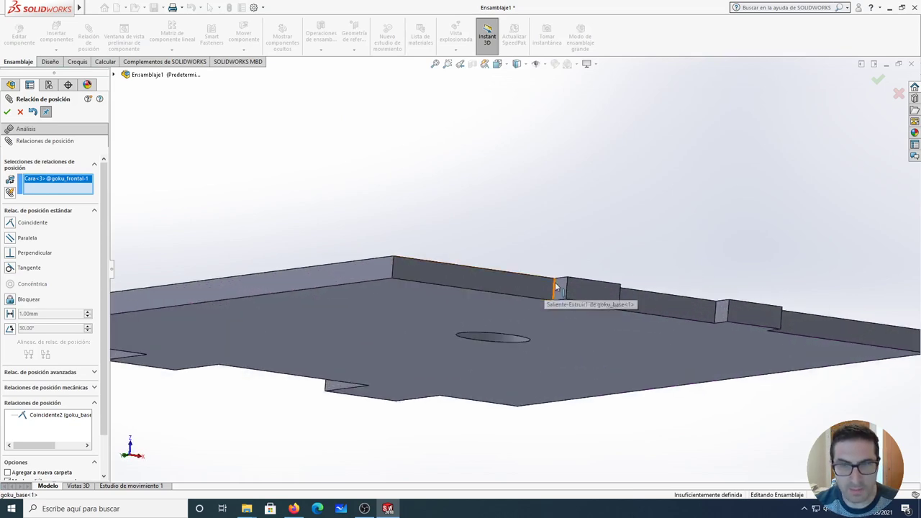
pyautogui.click(561, 290)
pyautogui.scroll(4, 547, 284)
pyautogui.scroll(2, 518, 277)
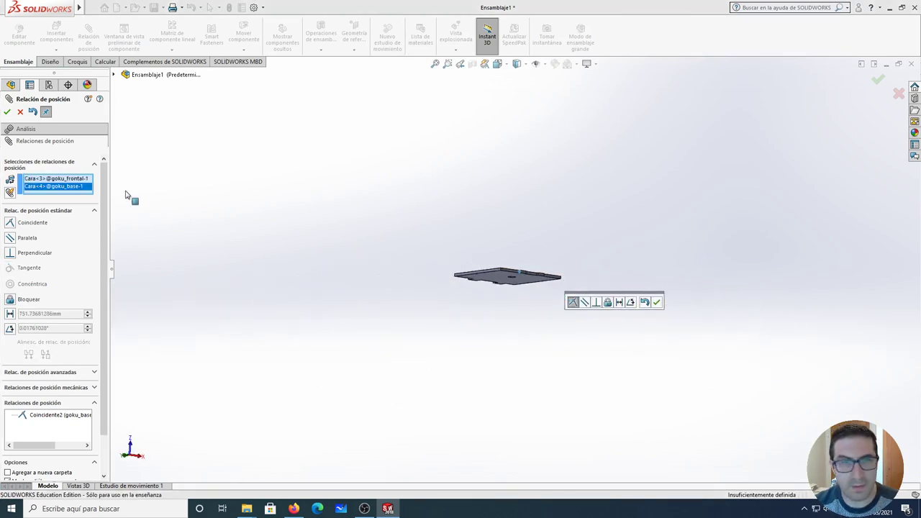
pyautogui.click(10, 222)
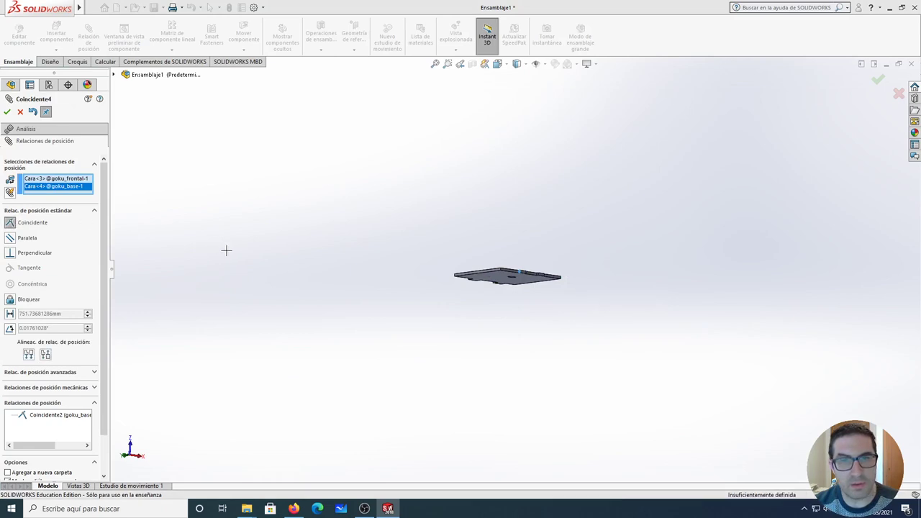
pyautogui.scroll(-3, 488, 263)
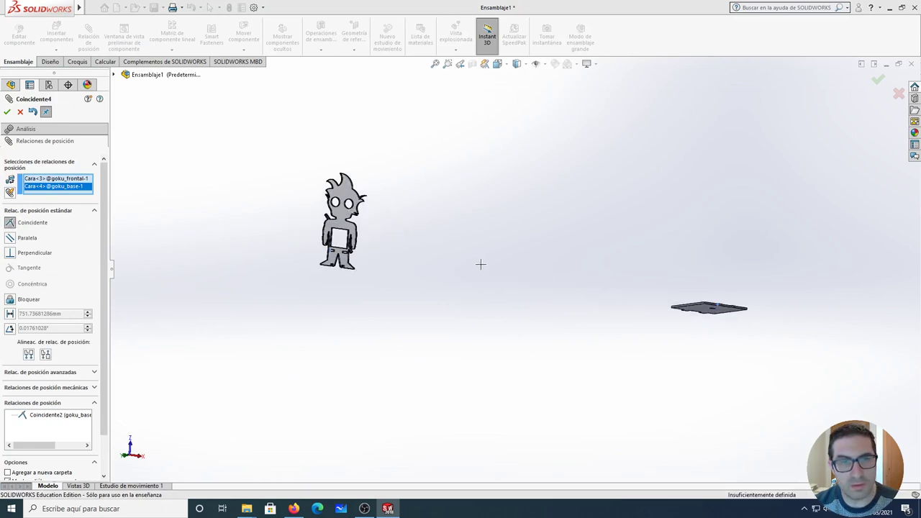
pyautogui.scroll(-2, 431, 263)
pyautogui.scroll(-3, 345, 267)
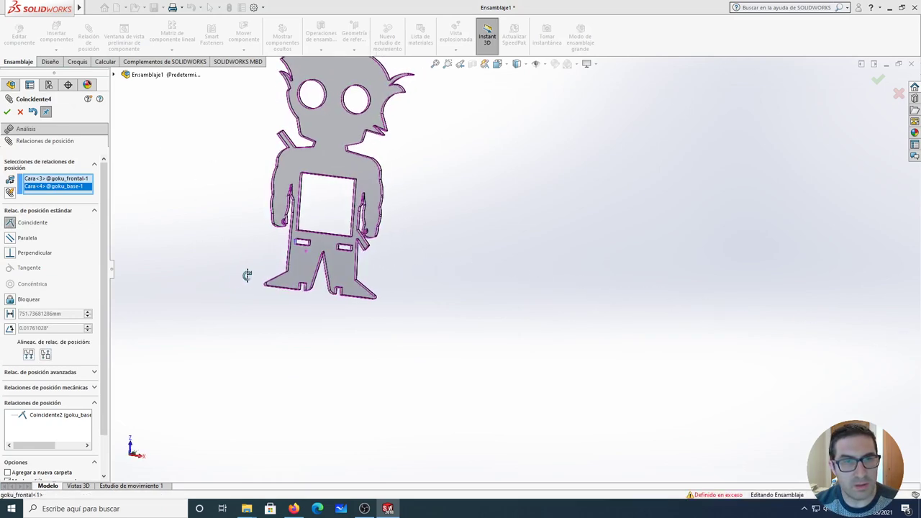
# - Slide the Goku figure so the plate's tab sits in its slot
pyautogui.press('Return')
pyautogui.scroll(5, 403, 249)
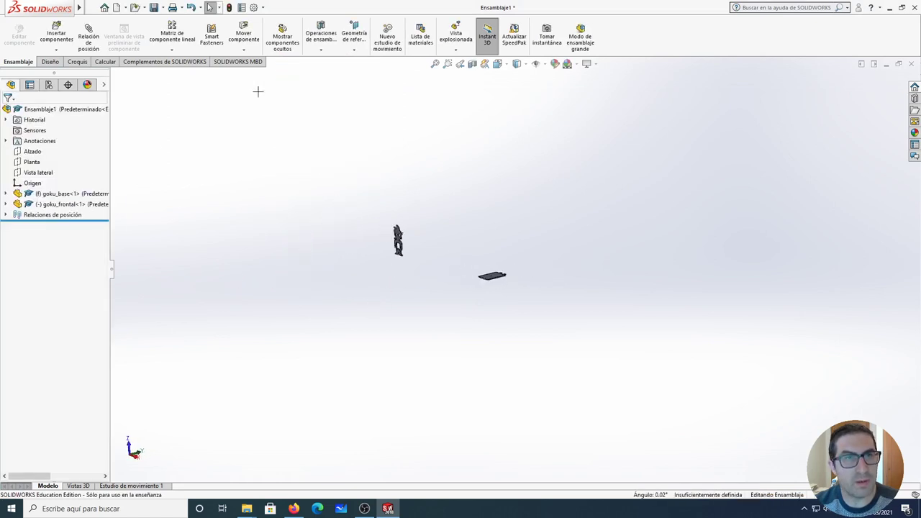
pyautogui.click(243, 35)
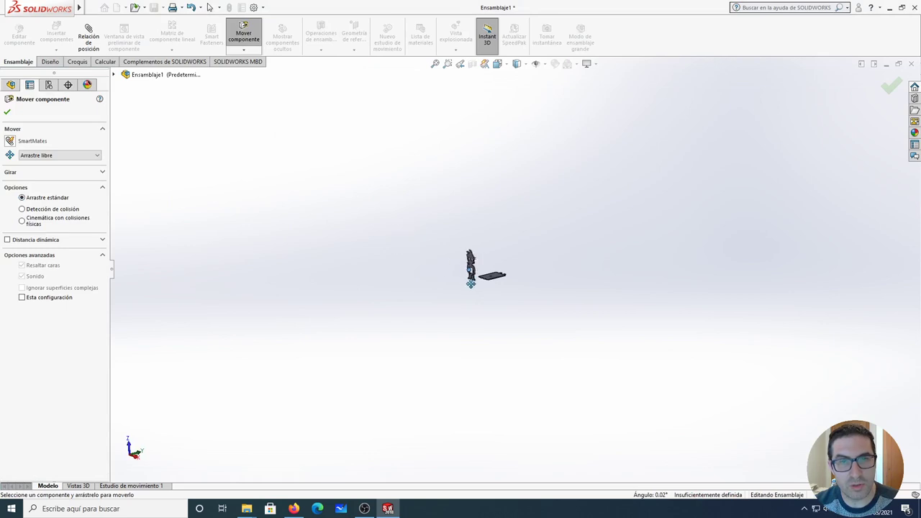
pyautogui.scroll(-2, 482, 288)
pyautogui.scroll(-2, 486, 284)
pyautogui.scroll(-2, 497, 277)
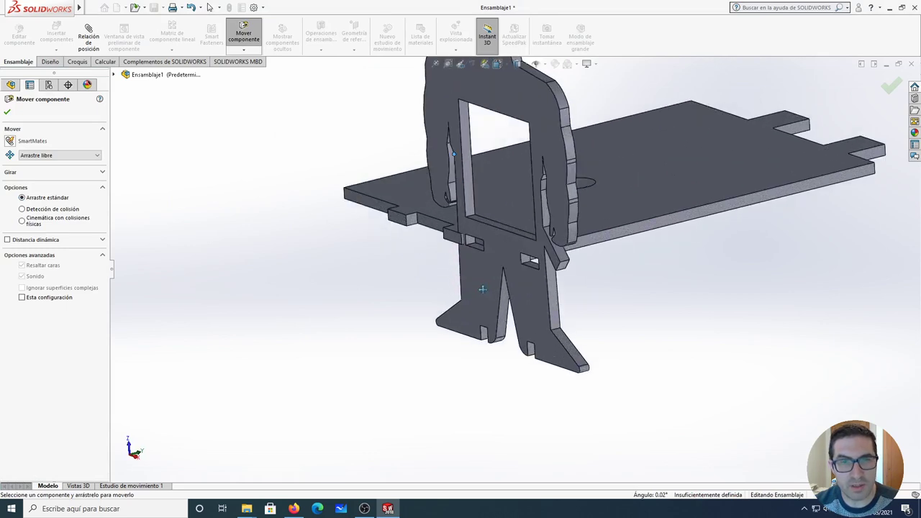
pyautogui.scroll(-2, 505, 267)
pyautogui.moveTo(505, 268); pyautogui.dragTo(475, 248)
pyautogui.press('Escape')
pyautogui.scroll(-2, 471, 245)
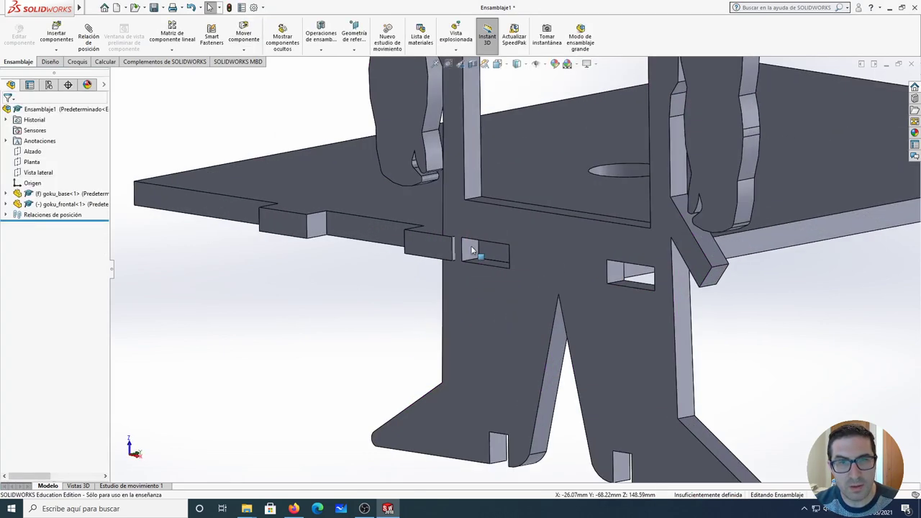
# - Mate a figure face coincident with a plate face, breaking conflicting mates to add Coincidente6
pyautogui.click(469, 252)
pyautogui.scroll(2, 339, 263)
pyautogui.moveTo(339, 263); pyautogui.dragTo(448, 274, button='middle')
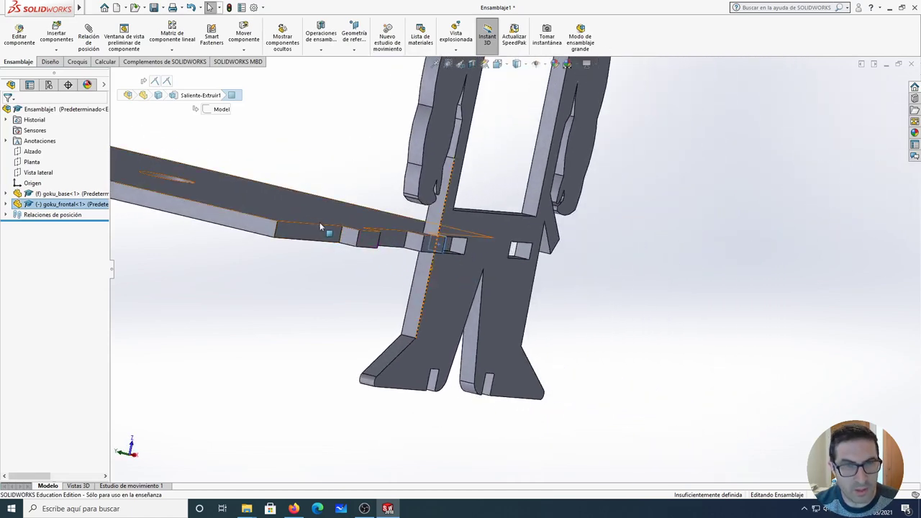
pyautogui.keyDown('ctrl'); pyautogui.click(347, 238); pyautogui.keyUp('ctrl')
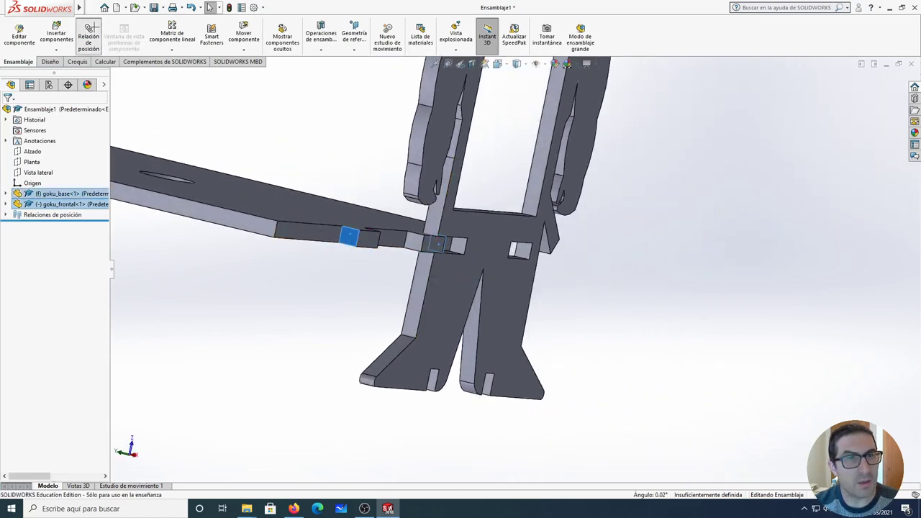
pyautogui.click(89, 33)
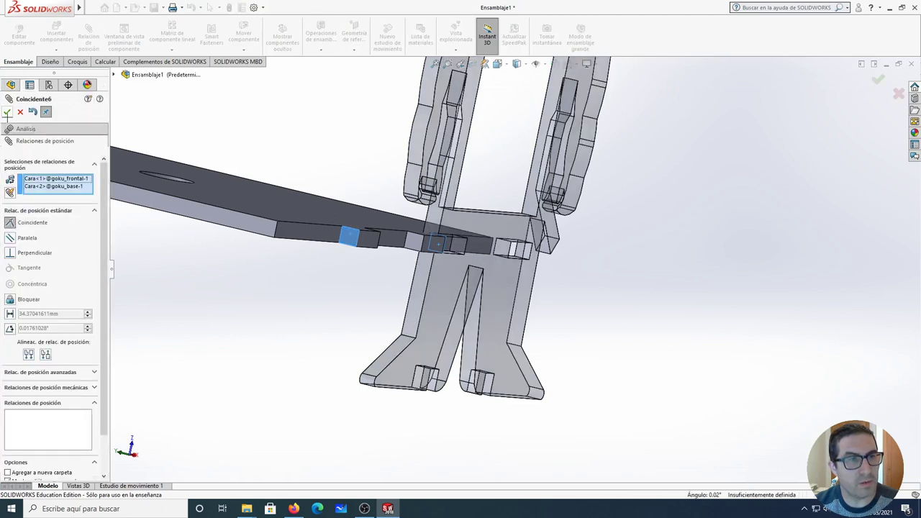
pyautogui.click(6, 112)
pyautogui.click(394, 231)
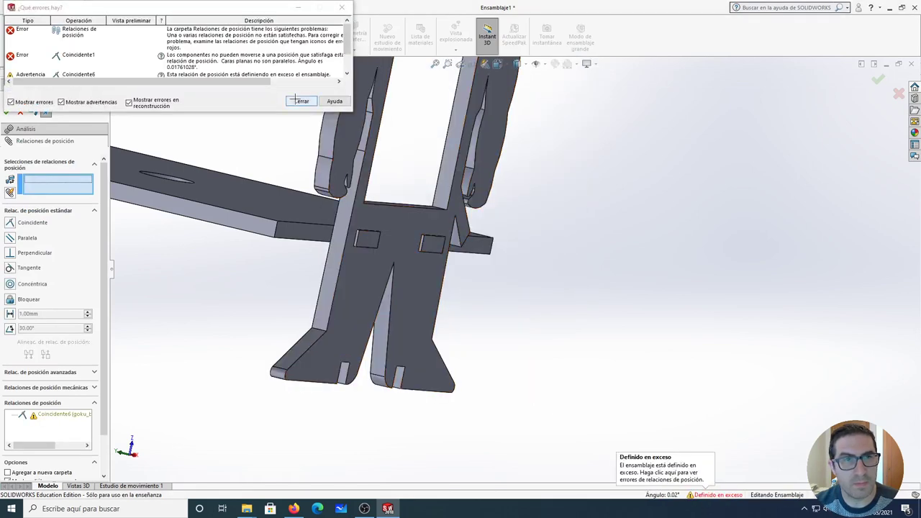
# - Delete Coincidente1 from the Relaciones de posición folder, leaving Coincidente2 and Coincidente6
pyautogui.click(300, 100)
pyautogui.click(6, 112)
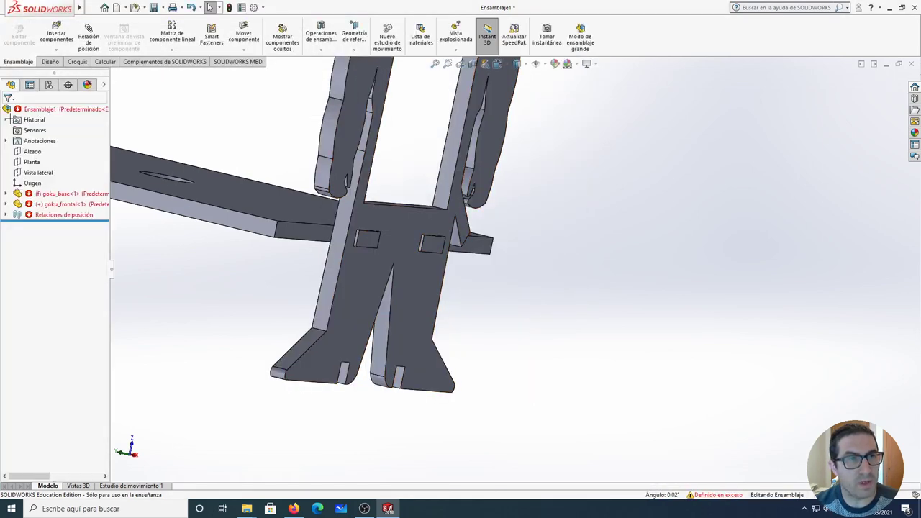
pyautogui.click(5, 214)
pyautogui.click(28, 226)
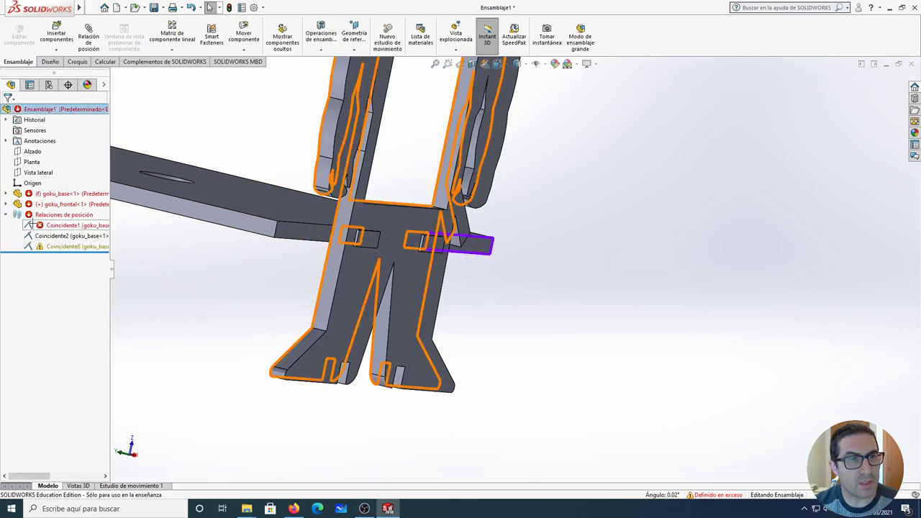
pyautogui.moveTo(471, 308); pyautogui.dragTo(343, 315, button='middle')
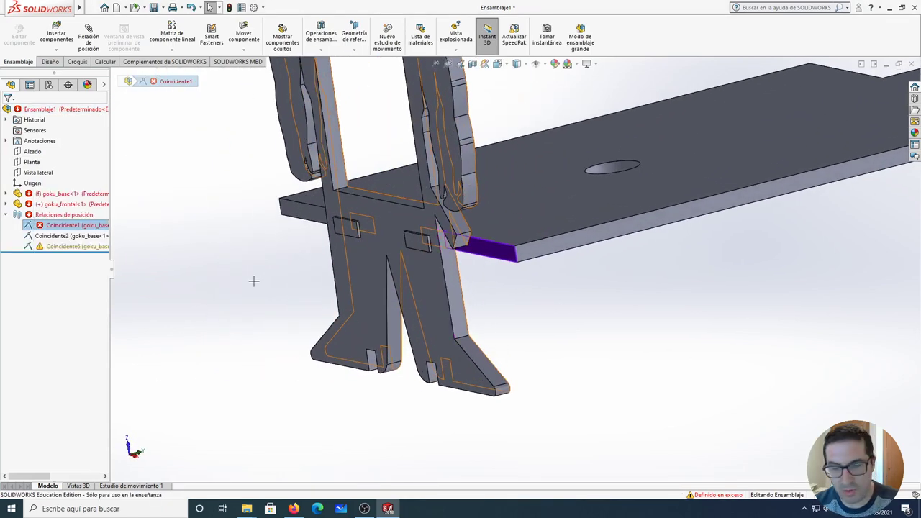
pyautogui.press('Delete')
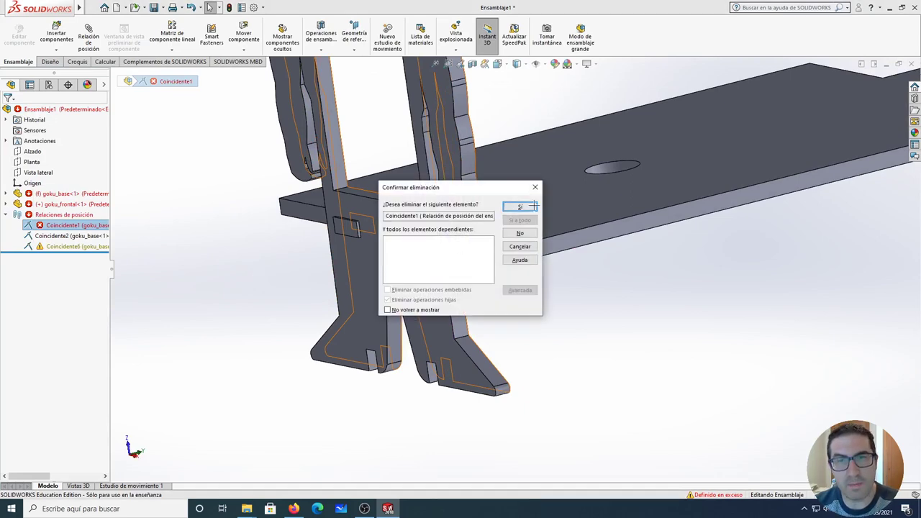
pyautogui.click(520, 207)
pyautogui.moveTo(466, 252)
pyautogui.mouseDown(button='middle')
pyautogui.moveTo(485, 259)
pyautogui.moveTo(458, 185)
pyautogui.mouseUp(button='middle')
pyautogui.scroll(3, 458, 185)
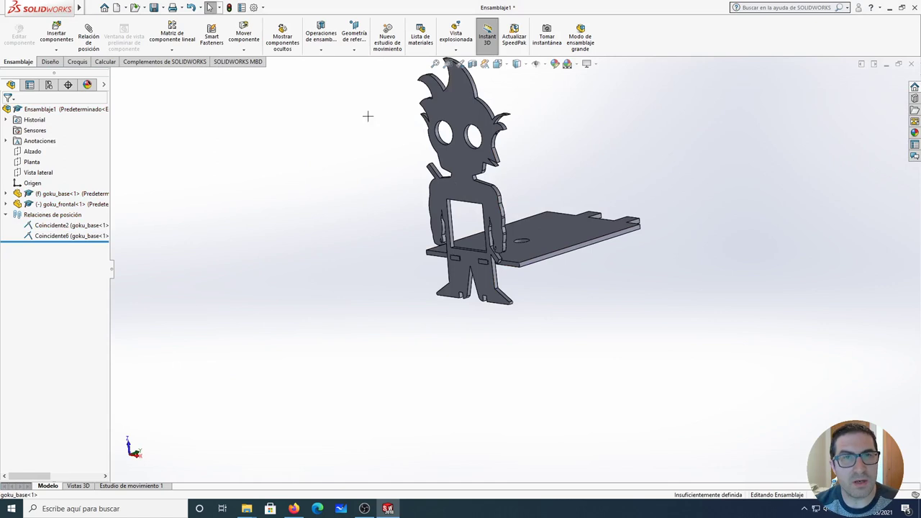
# - Shift the Goku figure left and down on the base with Mover componente
pyautogui.click(244, 35)
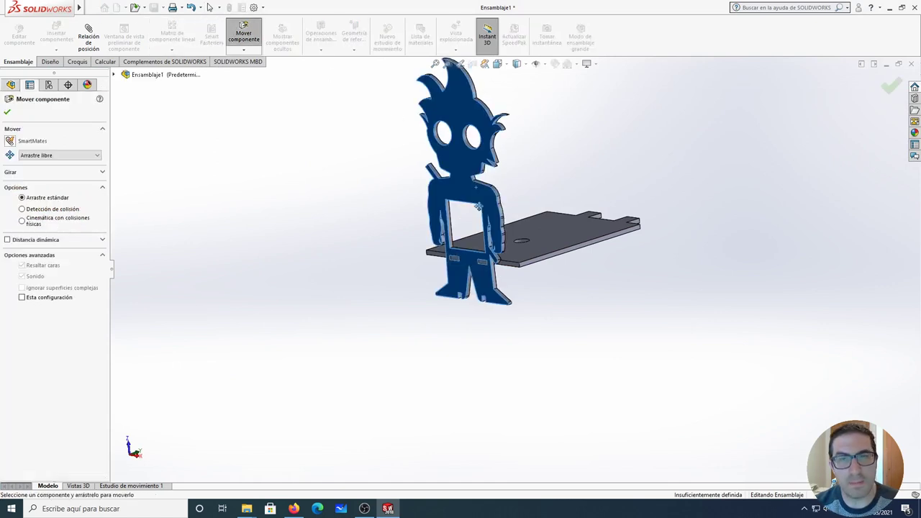
pyautogui.moveTo(475, 238); pyautogui.dragTo(487, 285)
pyautogui.press('Escape')
pyautogui.scroll(-2, 450, 281)
pyautogui.scroll(-2, 409, 288)
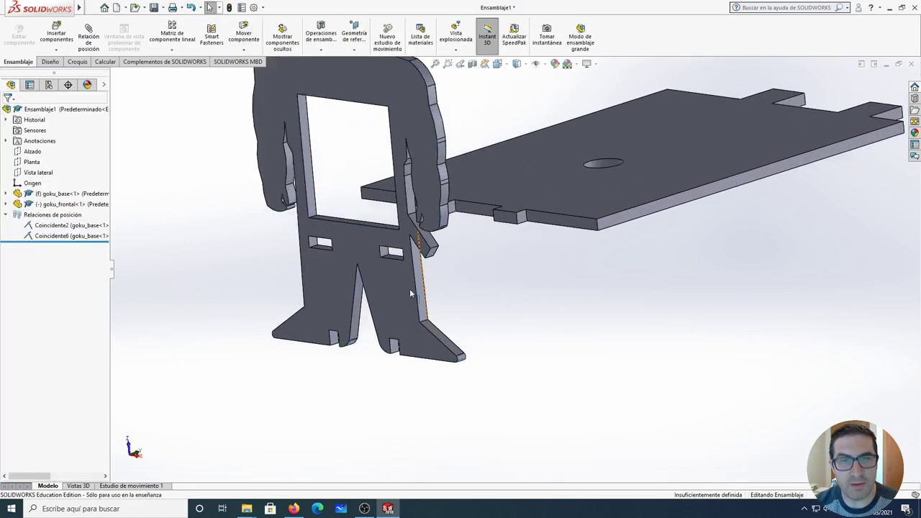
pyautogui.scroll(-2, 399, 289)
# - Add a Coincidente7 mate between a Goku figure face and the base notch face, then inspect the back
pyautogui.click(402, 280)
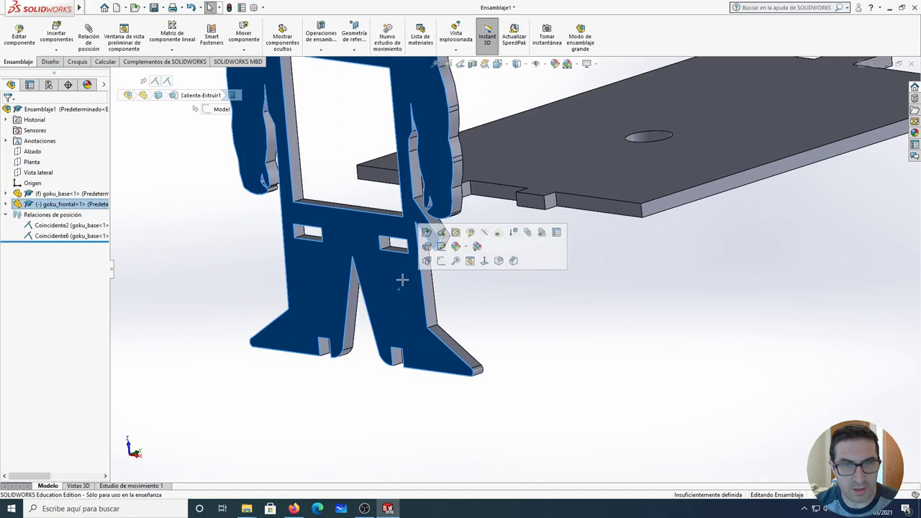
pyautogui.keyDown('ctrl'); pyautogui.click(533, 207); pyautogui.keyUp('ctrl')
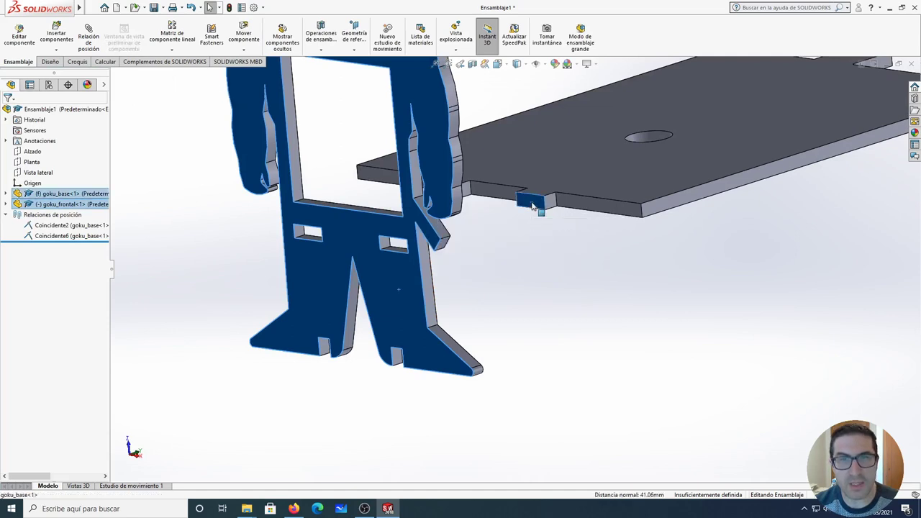
pyautogui.click(88, 38)
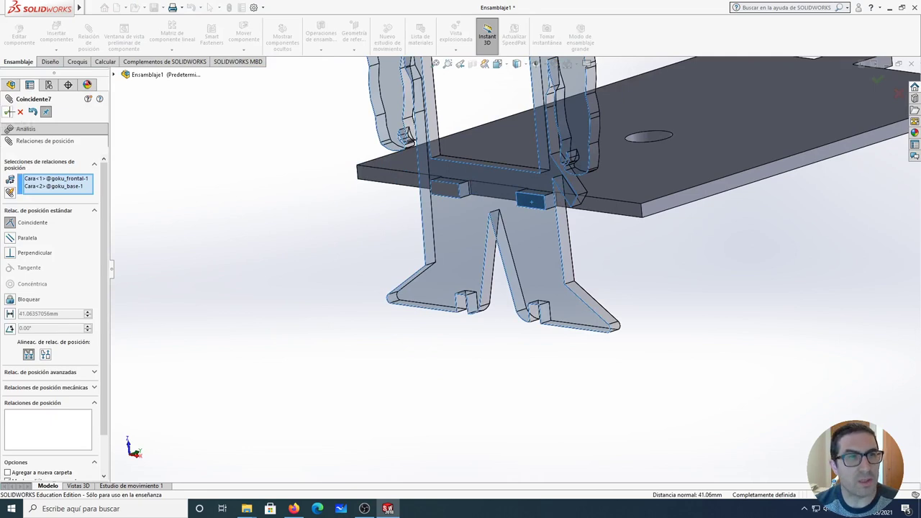
pyautogui.press('Return')
pyautogui.moveTo(449, 263)
pyautogui.mouseDown(button='middle')
pyautogui.moveTo(612, 243)
pyautogui.moveTo(588, 203)
pyautogui.moveTo(624, 226)
pyautogui.moveTo(507, 255)
pyautogui.moveTo(529, 255)
pyautogui.mouseUp(button='middle')
pyautogui.scroll(5, 594, 211)
pyautogui.scroll(-3, 633, 226)
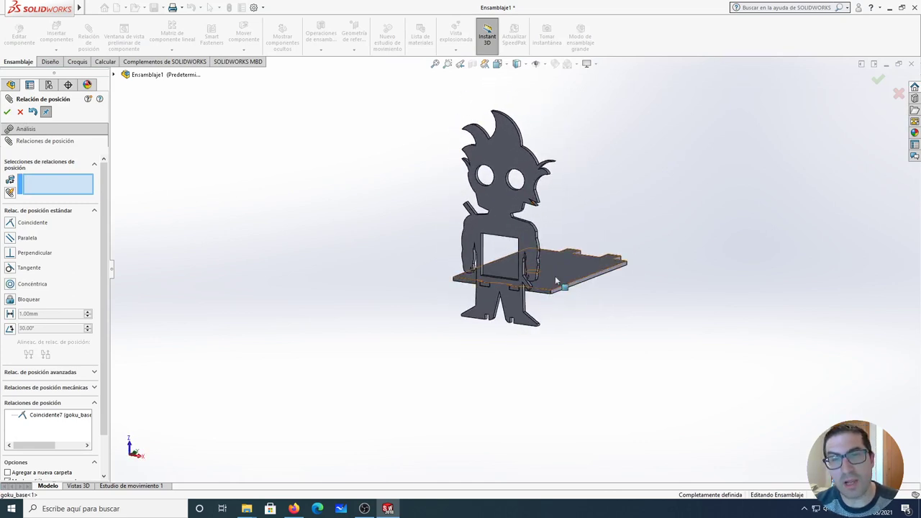
pyautogui.scroll(-2, 576, 245)
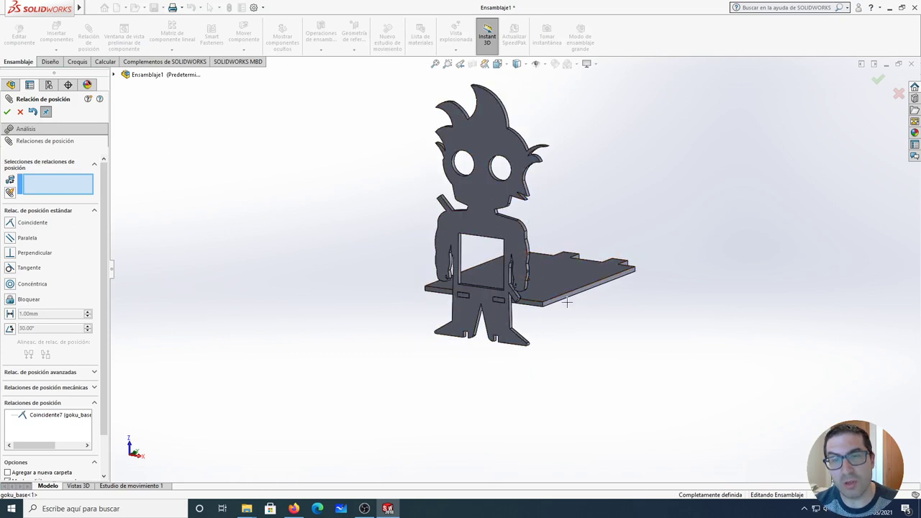